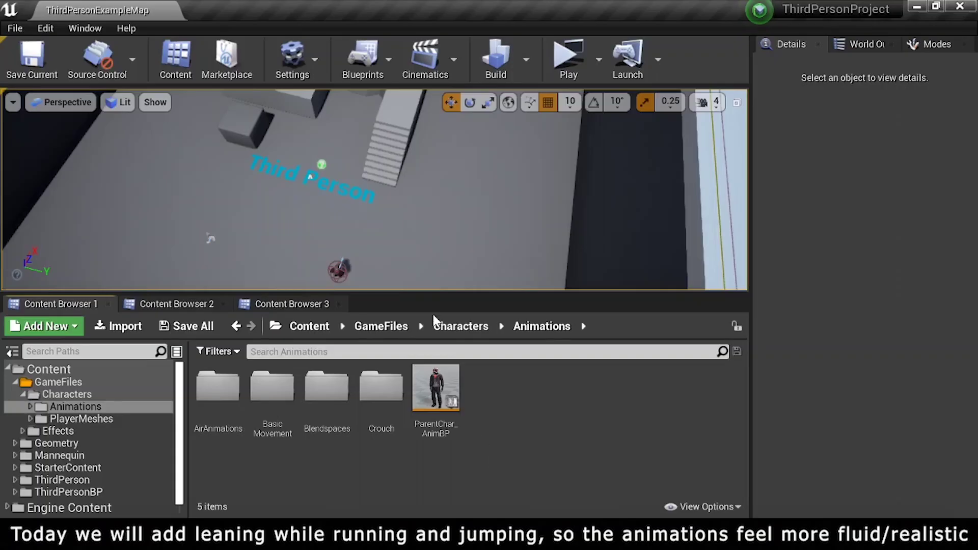
# Play-test the level, running the character toward the stairs, jumping and walking.
pyautogui.moveTo(482, 166); pyautogui.dragTo(449, 171, button='right')
pyautogui.click(599, 59)
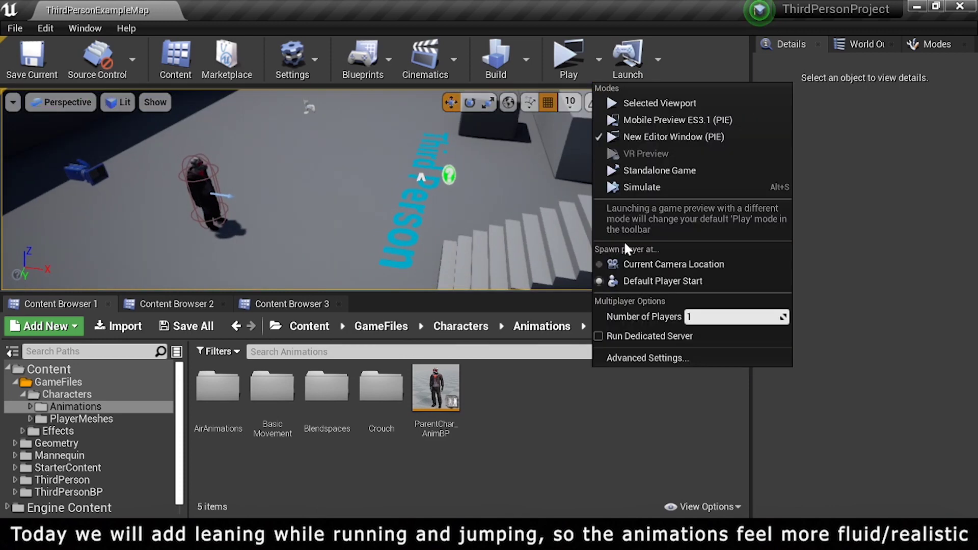
pyautogui.click(569, 56)
pyautogui.press('w')
pyautogui.press('space')
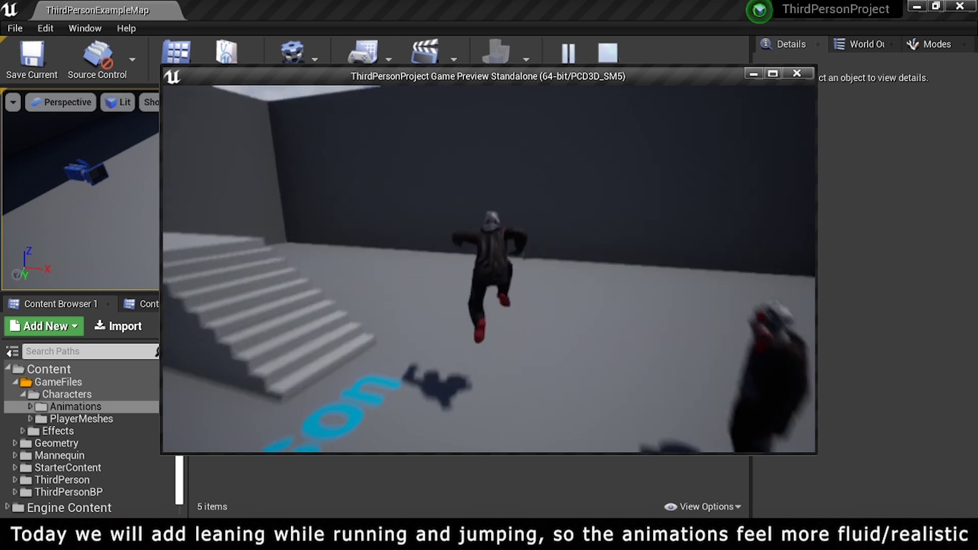
pyautogui.press('a')
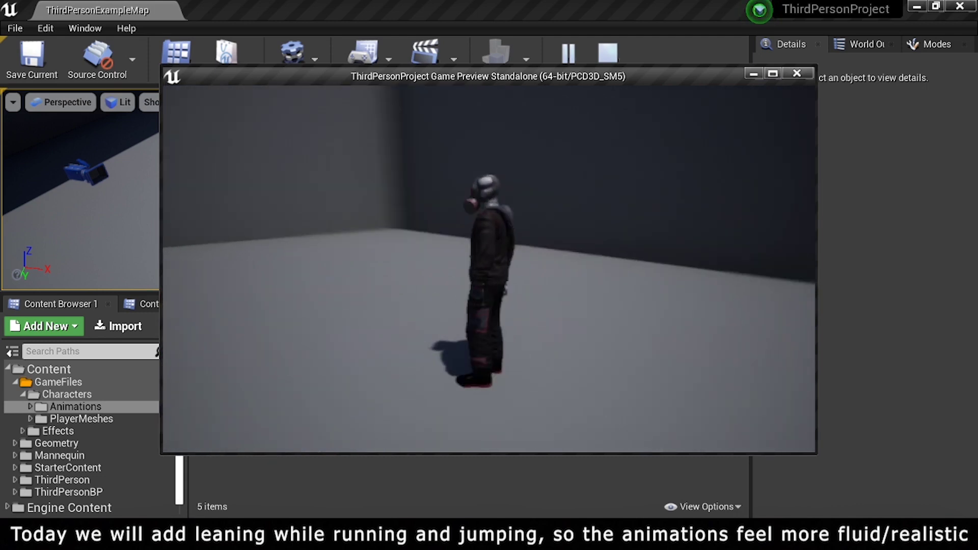
pyautogui.press('Escape')
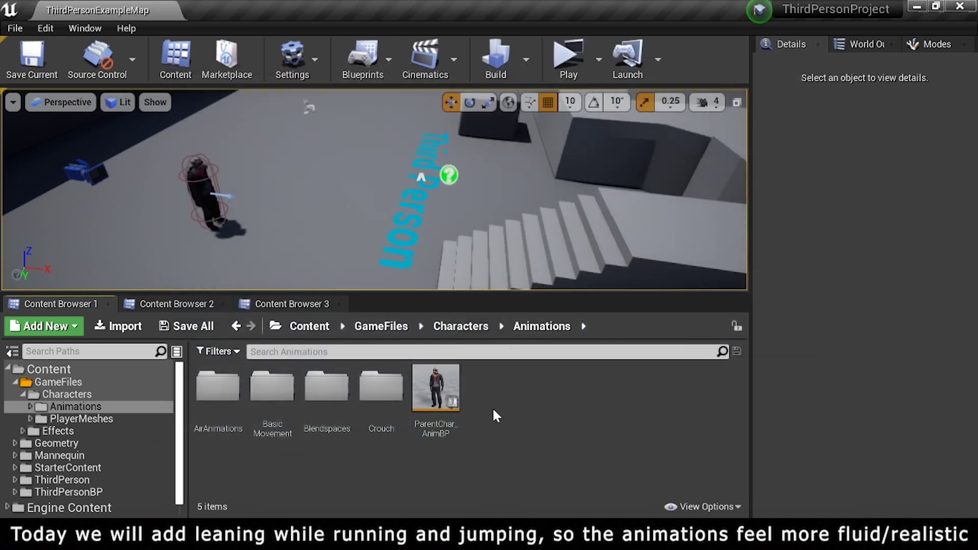
# In ParentChar_AnimBP's Event Graph, delete the unused NewVar_0 variable and compile.
pyautogui.doubleClick(441, 427)
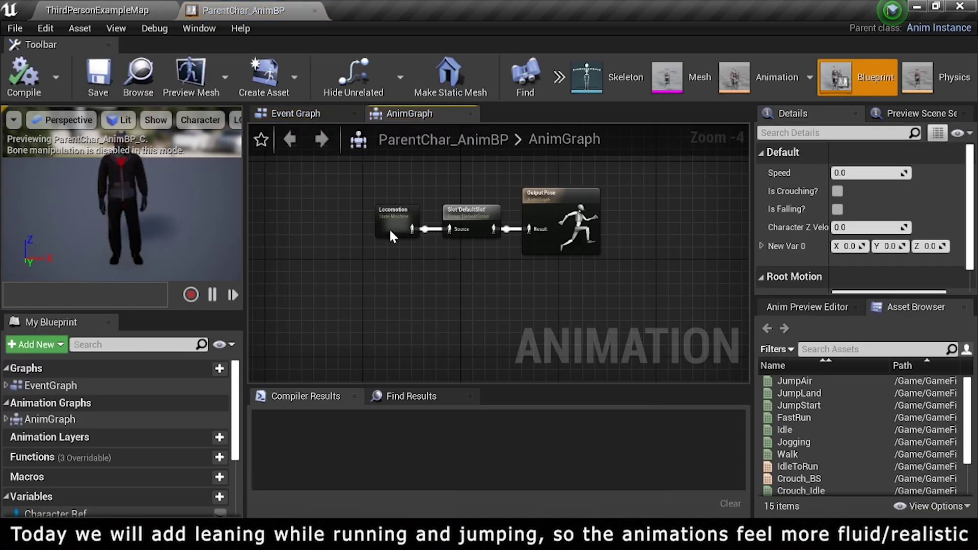
pyautogui.click(295, 113)
pyautogui.scroll(-4, 508, 264)
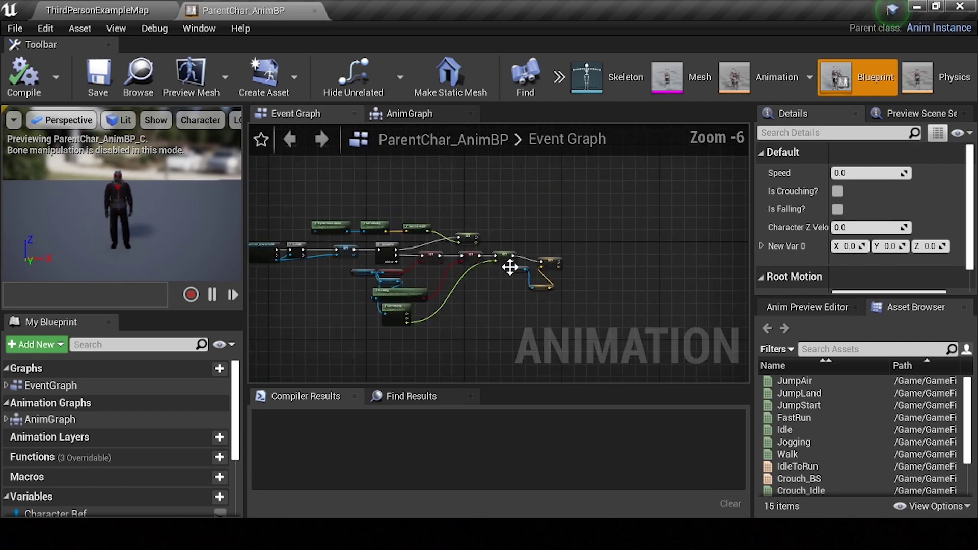
pyautogui.click(565, 267)
pyautogui.scroll(-3, 160, 383)
pyautogui.click(133, 485)
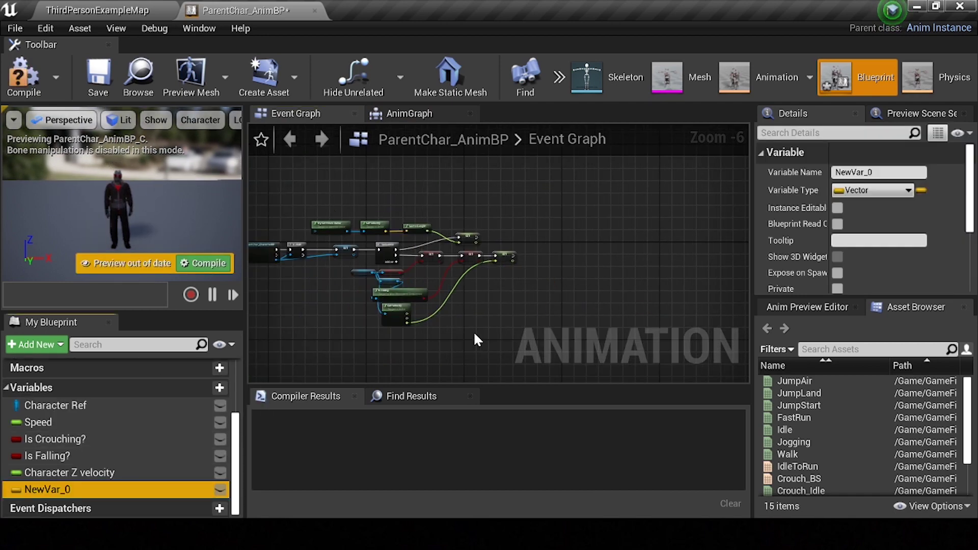
pyautogui.press('Delete')
pyautogui.scroll(-1, 473, 331)
pyautogui.click(23, 76)
# Place a Character Ref getter below the SET nodes and search for Get Actor Forward Vector.
pyautogui.moveTo(428, 269); pyautogui.dragTo(556, 238, button='right')
pyautogui.scroll(3, 556, 238)
pyautogui.moveTo(752, 244); pyautogui.dragTo(822, 245)
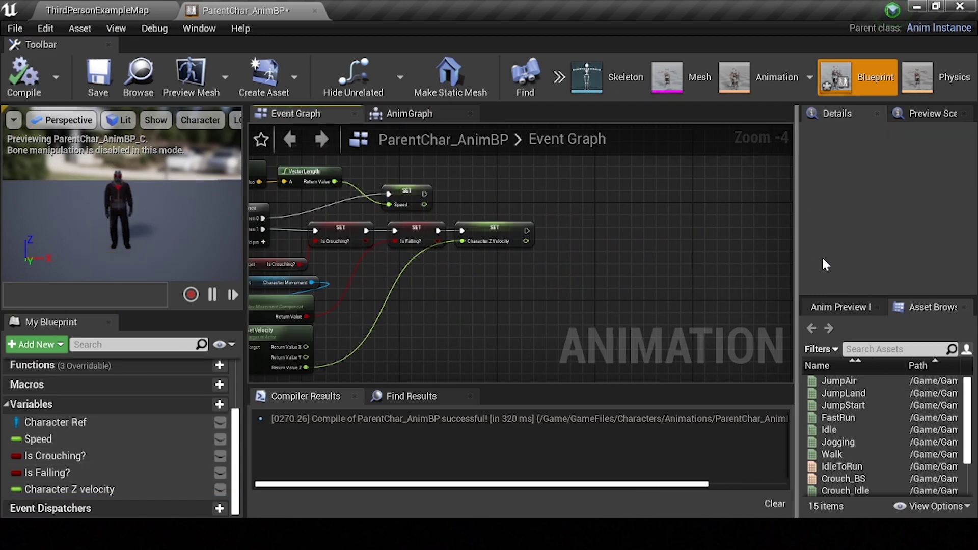
pyautogui.moveTo(55, 422)
pyautogui.mouseDown()
pyautogui.moveTo(489, 294)
pyautogui.moveTo(454, 280)
pyautogui.moveTo(569, 268)
pyautogui.mouseUp()
pyautogui.scroll(3, 454, 279)
pyautogui.write('get')
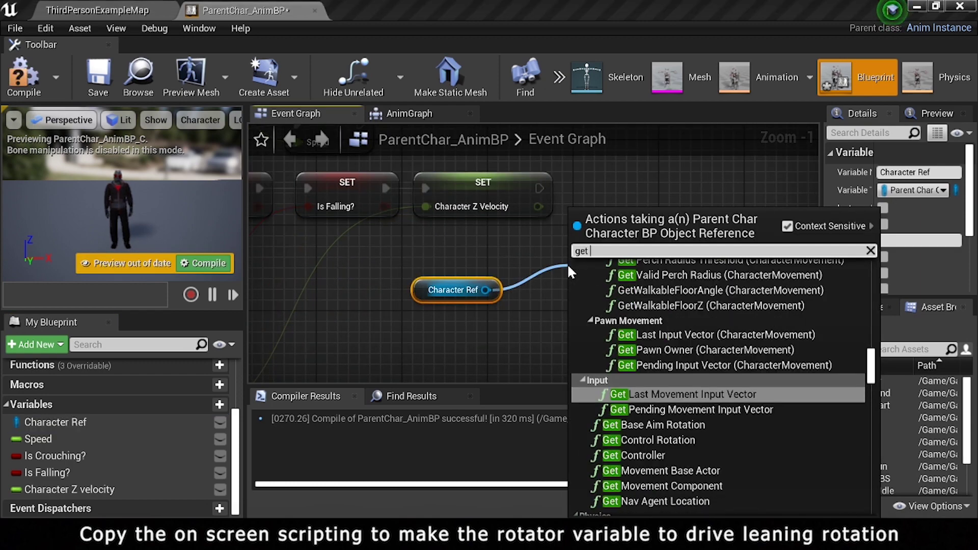
pyautogui.write(' actor for')
# Add Get Actor Forward Vector, Get Velocity and Get Actor Right Vector nodes from Character Ref.
pyautogui.press('Return')
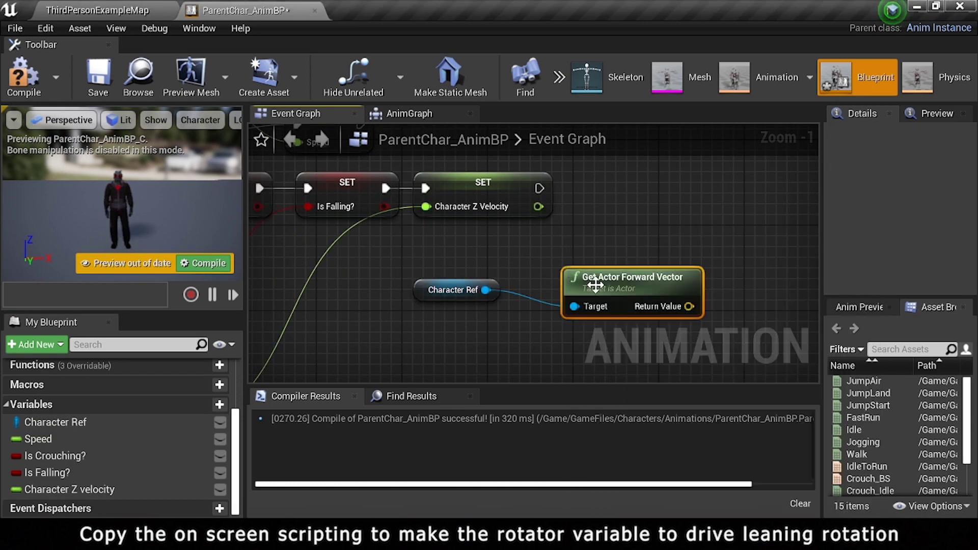
pyautogui.moveTo(423, 304); pyautogui.dragTo(423, 316)
pyautogui.moveTo(422, 316); pyautogui.dragTo(341, 292, button='right')
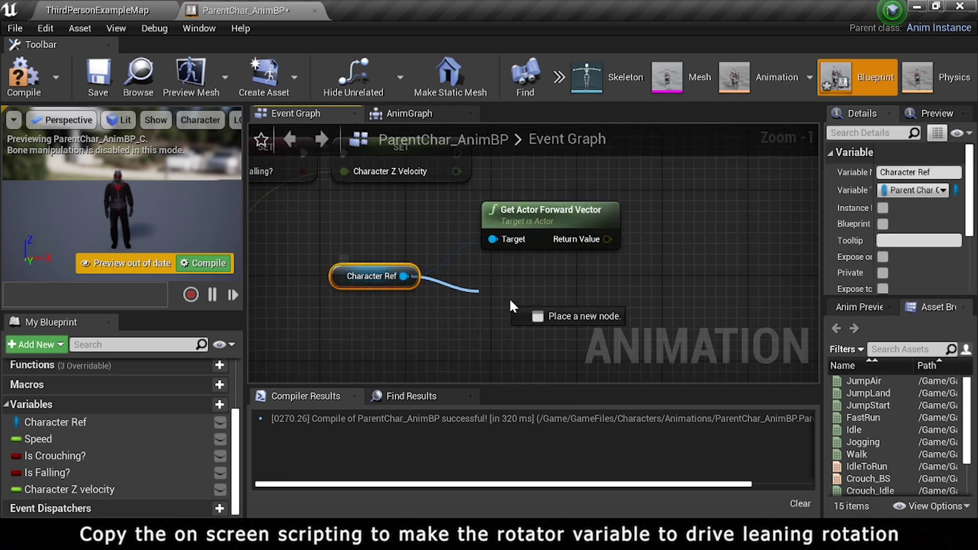
pyautogui.moveTo(404, 276); pyautogui.dragTo(509, 298)
pyautogui.write('get veloc')
pyautogui.press('Return')
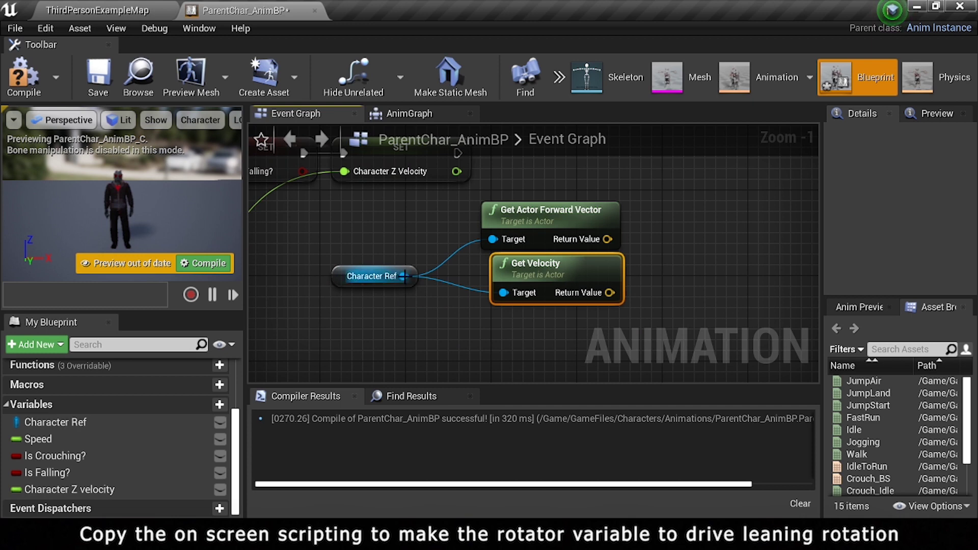
pyautogui.moveTo(404, 276); pyautogui.dragTo(463, 339)
pyautogui.write('get right ve')
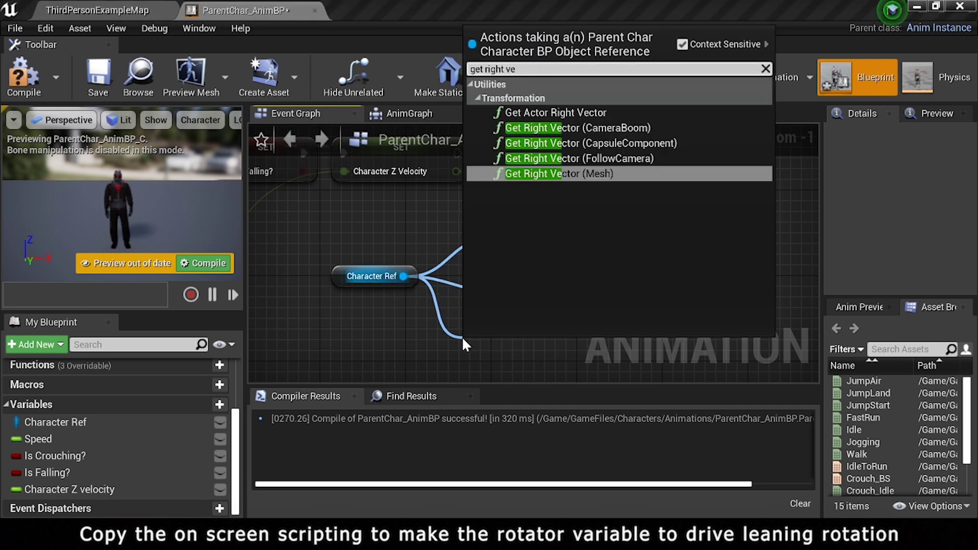
pyautogui.click(558, 113)
pyautogui.moveTo(571, 344); pyautogui.dragTo(604, 311)
# Add a Dot Product on the forward vector, then a pasted copy wired to right vector and velocity.
pyautogui.click(560, 237)
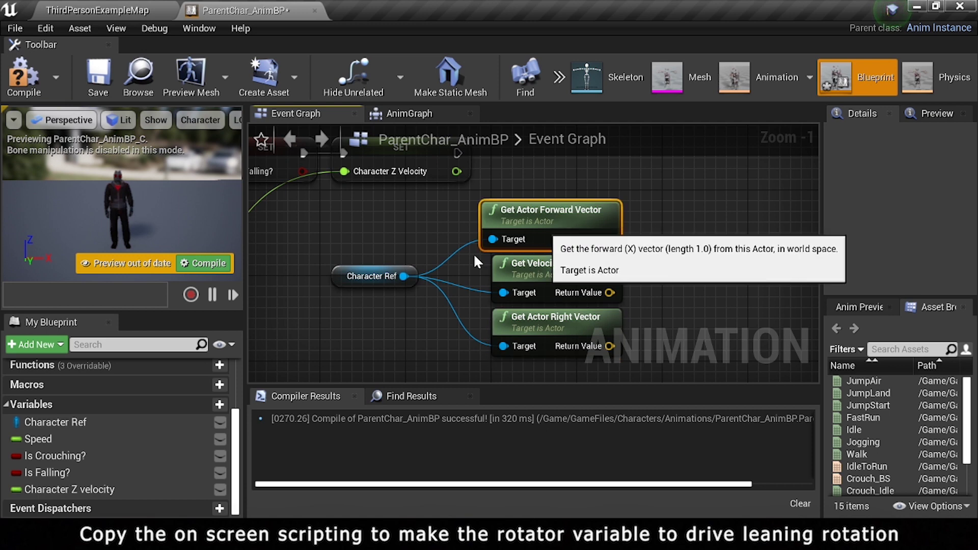
pyautogui.click(340, 277)
pyautogui.moveTo(621, 265); pyautogui.dragTo(479, 264, button='right')
pyautogui.moveTo(463, 238)
pyautogui.mouseDown()
pyautogui.moveTo(577, 235)
pyautogui.moveTo(465, 290)
pyautogui.mouseUp()
pyautogui.write('dot')
pyautogui.click(621, 279)
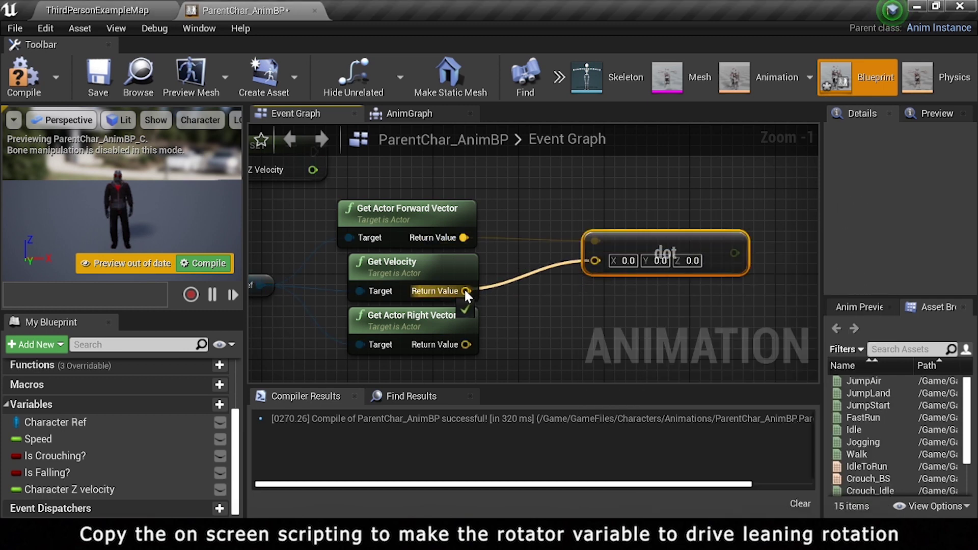
pyautogui.hotkey('ctrl', 'c')
pyautogui.hotkey('ctrl', 'v')
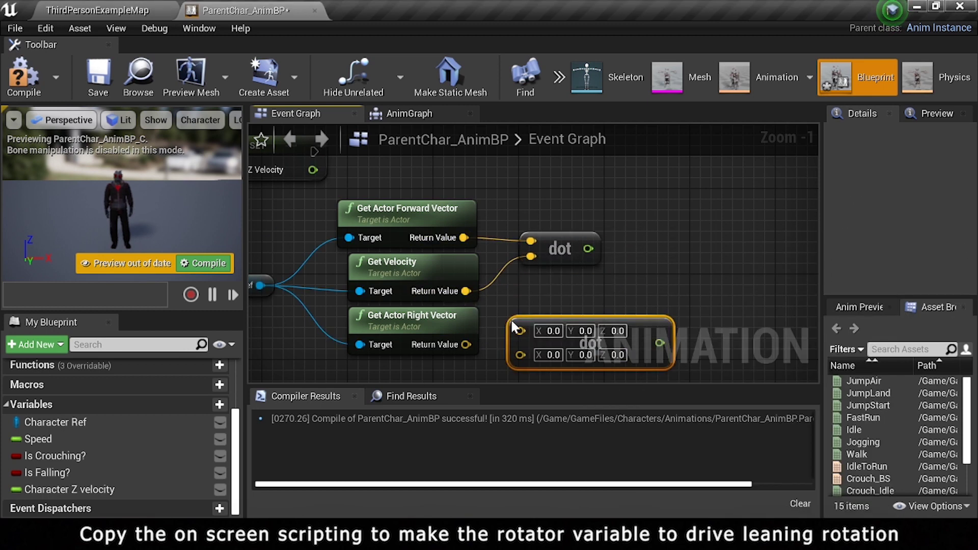
pyautogui.moveTo(466, 345); pyautogui.dragTo(520, 330)
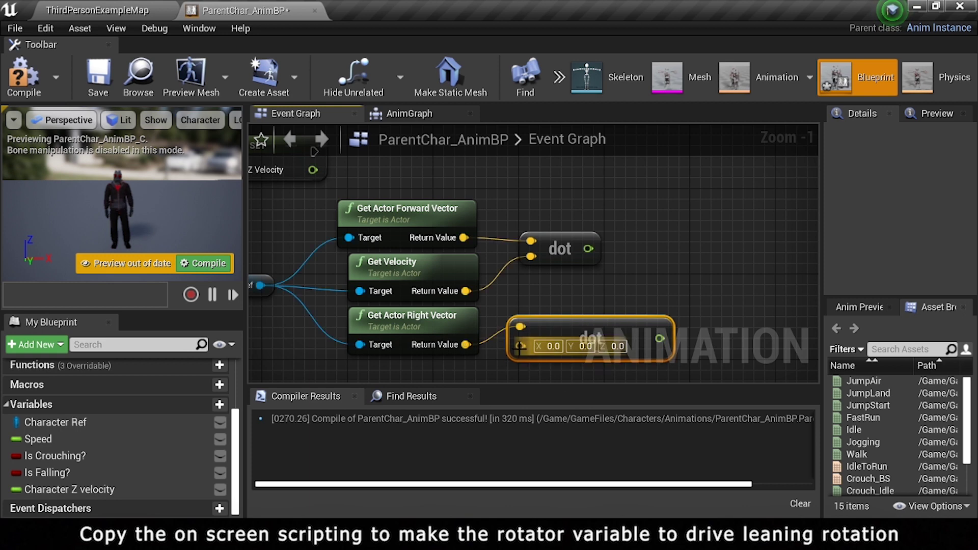
pyautogui.moveTo(466, 291); pyautogui.dragTo(520, 341)
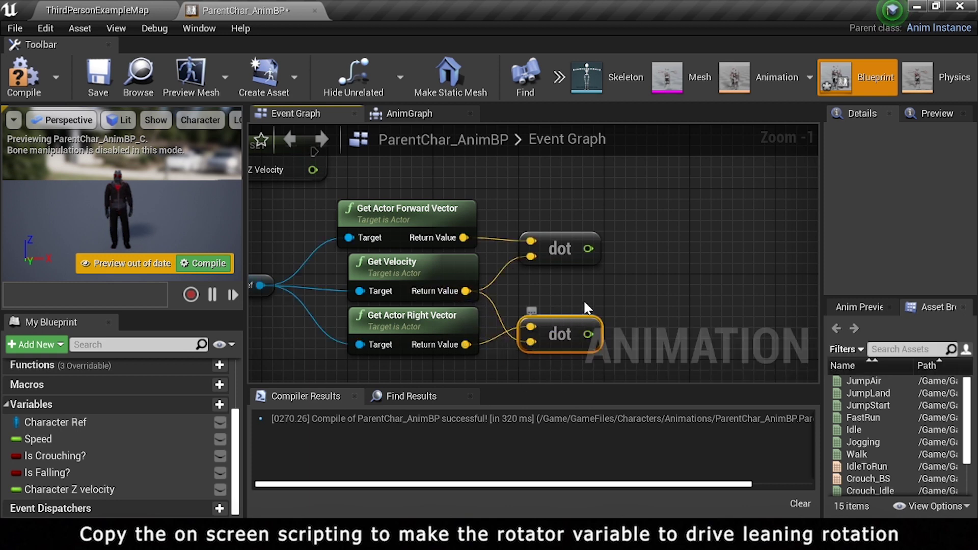
pyautogui.moveTo(584, 327); pyautogui.dragTo(500, 316, button='right')
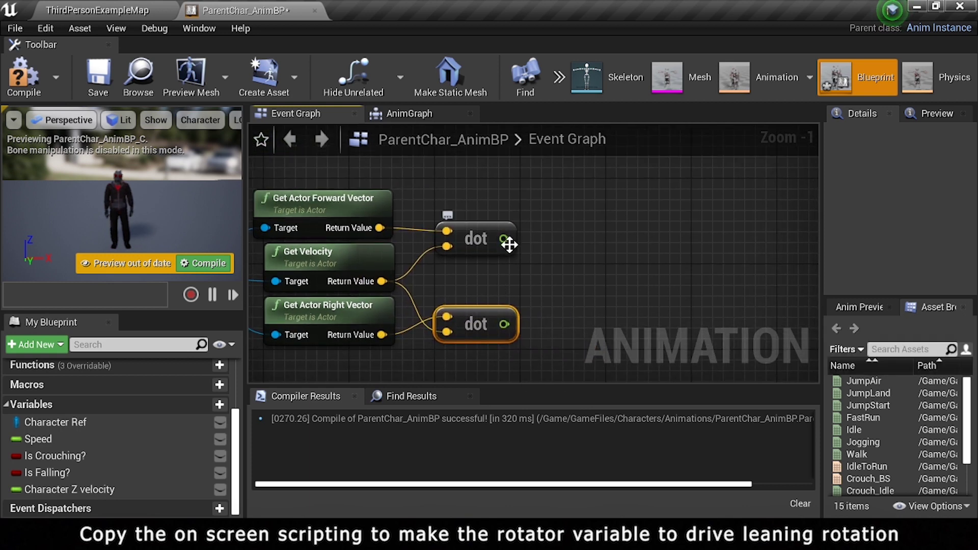
pyautogui.moveTo(504, 239); pyautogui.dragTo(635, 238)
# Add a float multiply after each of the two Dot Product nodes.
pyautogui.write('*')
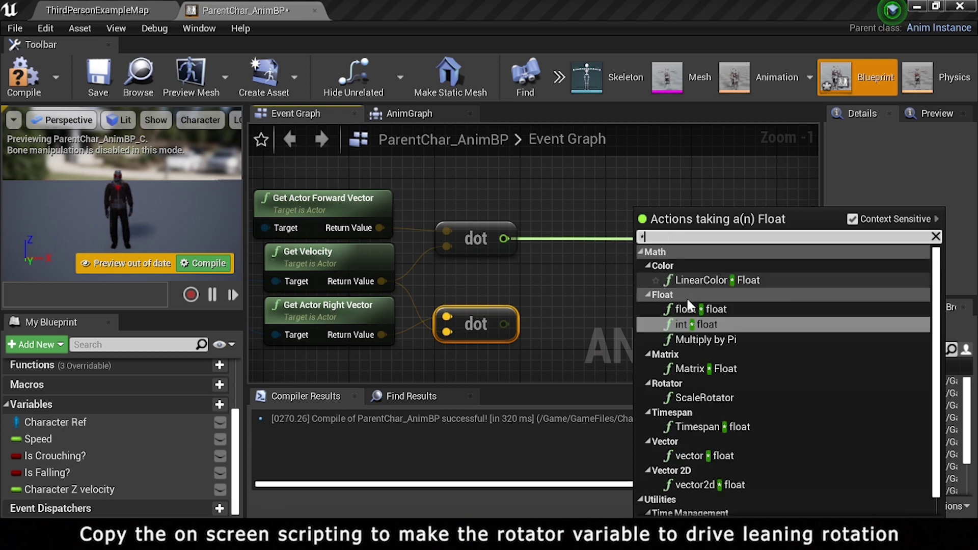
pyautogui.click(688, 308)
pyautogui.hotkey('ctrl', 'c')
pyautogui.hotkey('ctrl', 'v')
pyautogui.moveTo(508, 324)
pyautogui.mouseDown()
pyautogui.moveTo(500, 340)
pyautogui.moveTo(686, 324)
pyautogui.mouseUp()
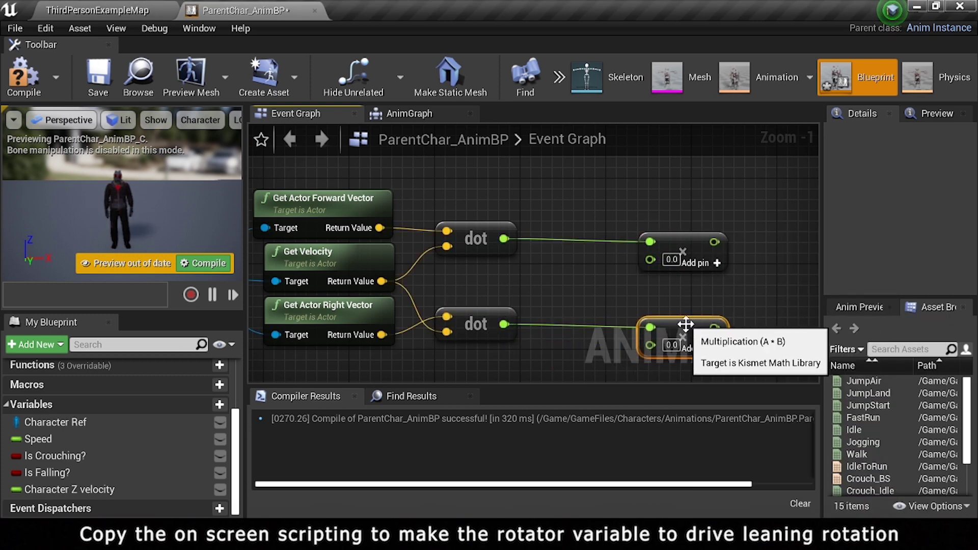
# Feed Speed divided by 1.0 into the lower multiply, and paste a copy for the upper one.
pyautogui.moveTo(562, 310); pyautogui.dragTo(539, 258, button='right')
pyautogui.keyDown('ctrl'); pyautogui.moveTo(158, 439); pyautogui.dragTo(411, 331); pyautogui.keyUp('ctrl')
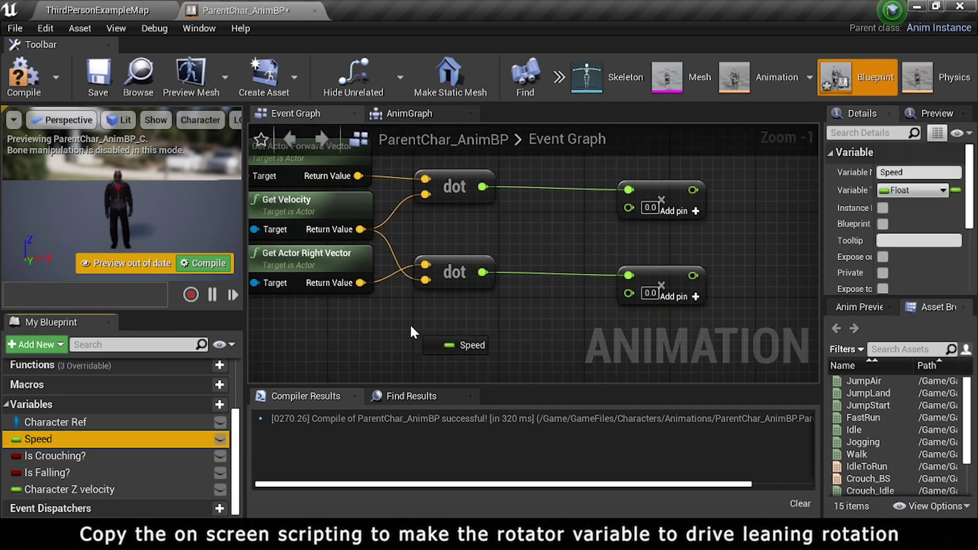
pyautogui.moveTo(475, 331); pyautogui.dragTo(553, 327)
pyautogui.write('/')
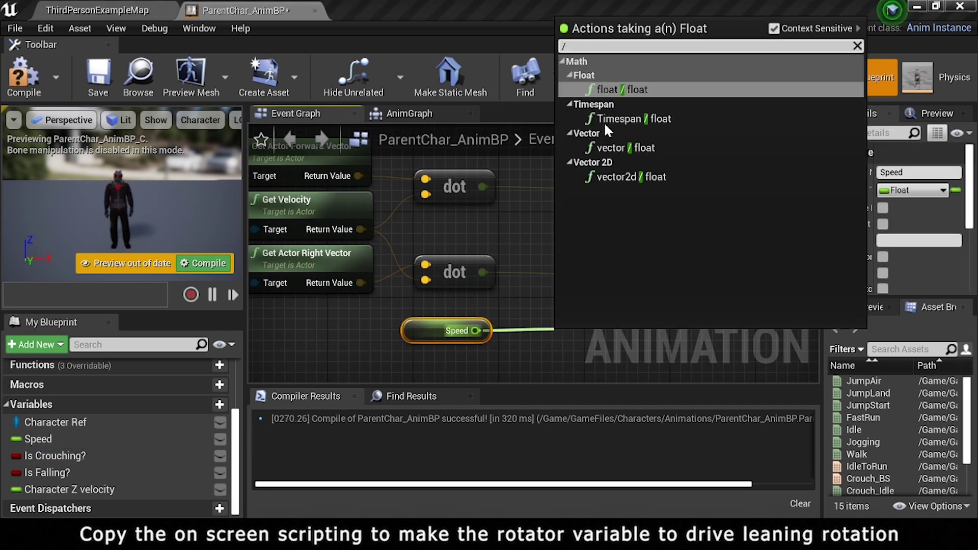
pyautogui.press('Return')
pyautogui.moveTo(589, 338); pyautogui.dragTo(548, 330)
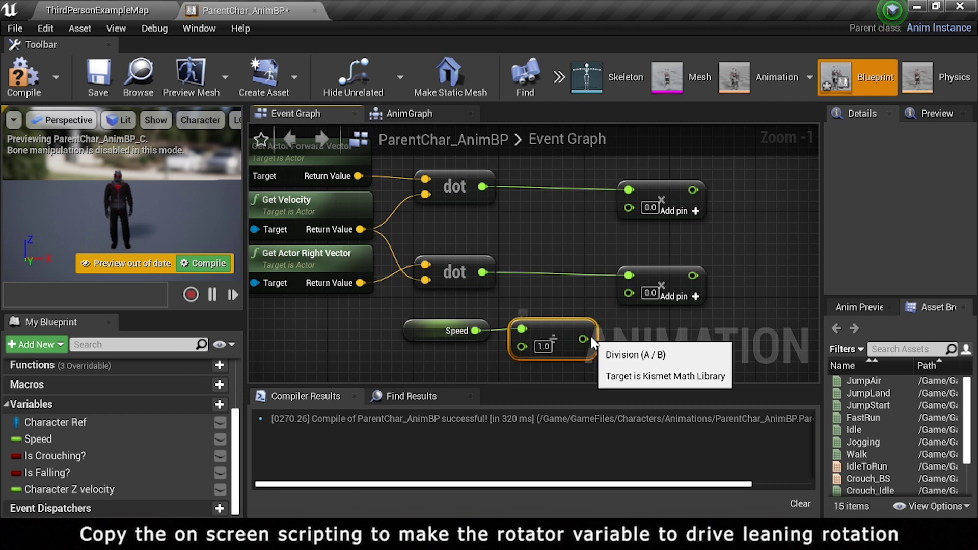
pyautogui.moveTo(583, 339); pyautogui.dragTo(629, 293)
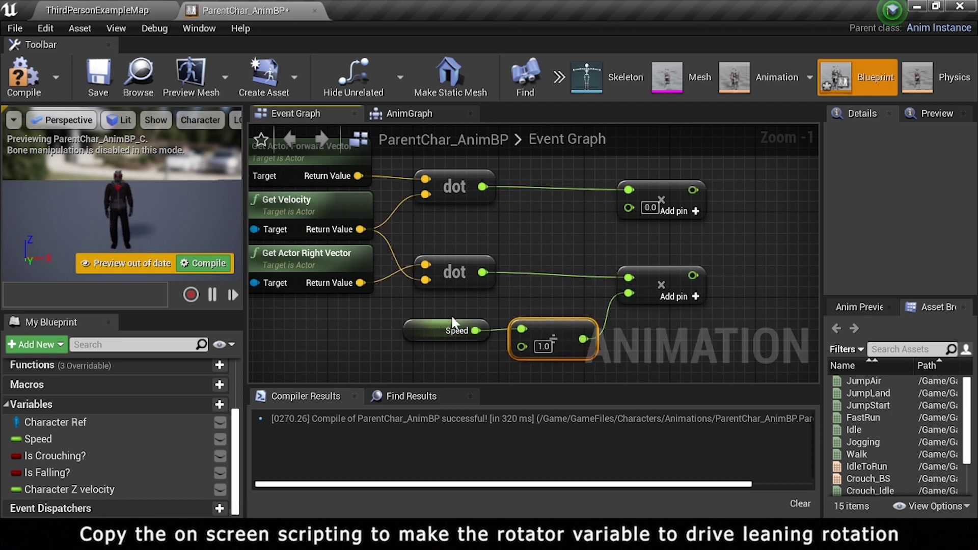
pyautogui.keyDown('shift'); pyautogui.click(453, 322); pyautogui.keyUp('shift')
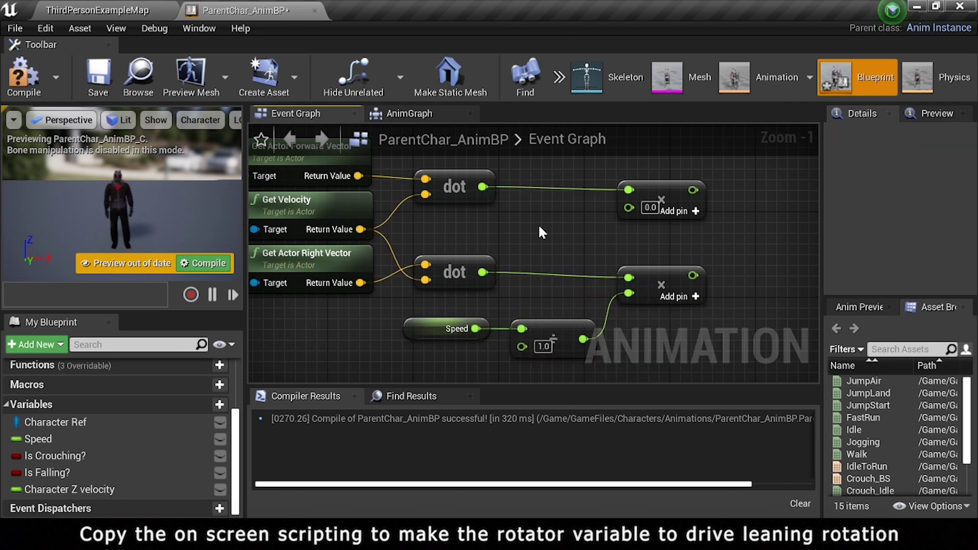
pyautogui.hotkey('ctrl', 'c')
pyautogui.hotkey('ctrl', 'v')
pyautogui.moveTo(586, 233); pyautogui.dragTo(607, 237)
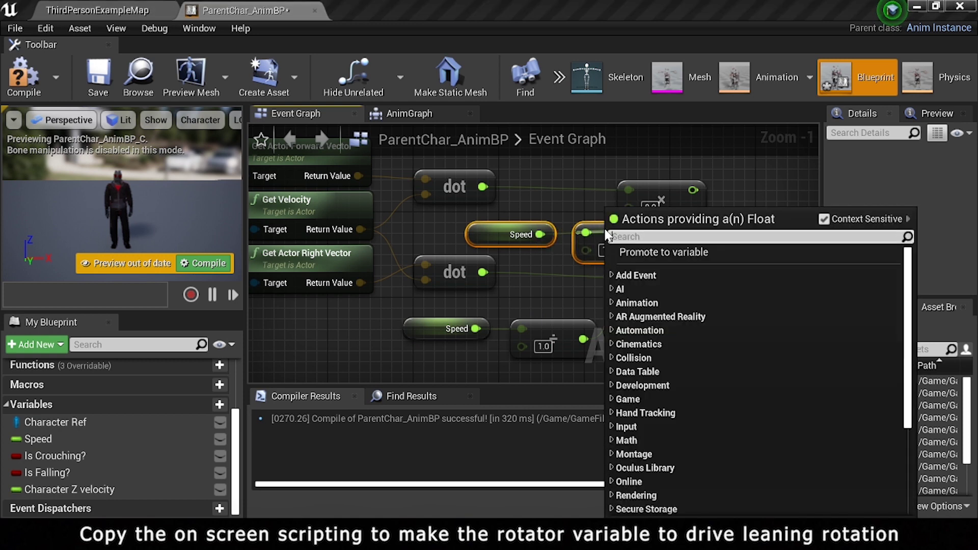
pyautogui.press('Escape')
pyautogui.moveTo(604, 229)
pyautogui.mouseDown()
pyautogui.moveTo(552, 218)
pyautogui.moveTo(629, 208)
pyautogui.mouseUp()
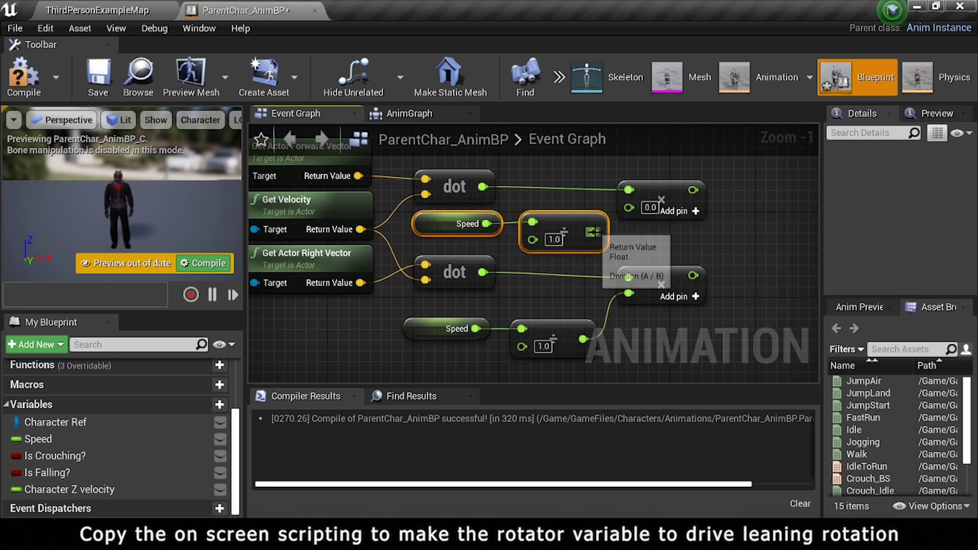
# Rearrange the node groups, placing Get Velocity between the two chains.
pyautogui.scroll(-1, 469, 372)
pyautogui.scroll(-1, 469, 371)
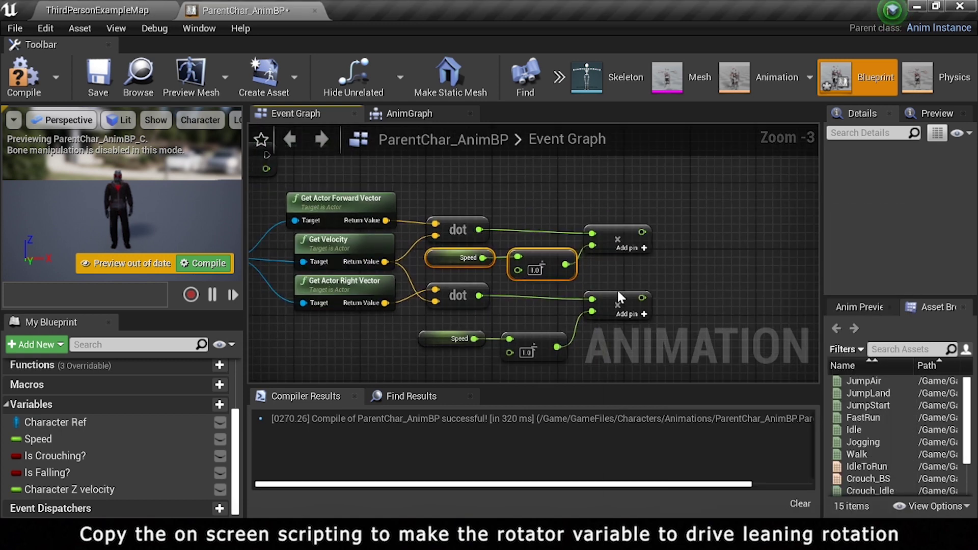
pyautogui.moveTo(376, 349); pyautogui.dragTo(611, 291)
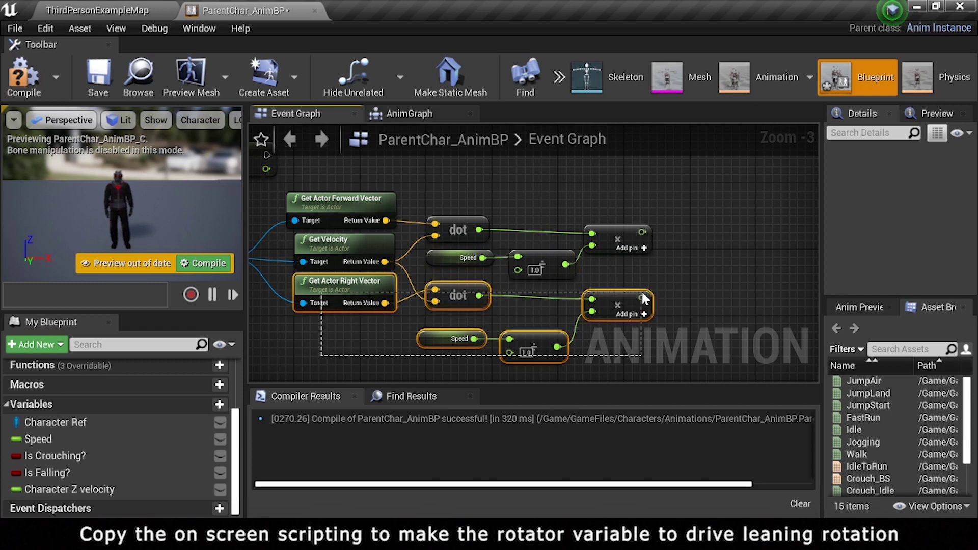
pyautogui.moveTo(521, 306); pyautogui.dragTo(521, 347)
pyautogui.moveTo(521, 346); pyautogui.dragTo(520, 327, button='right')
pyautogui.click(339, 224)
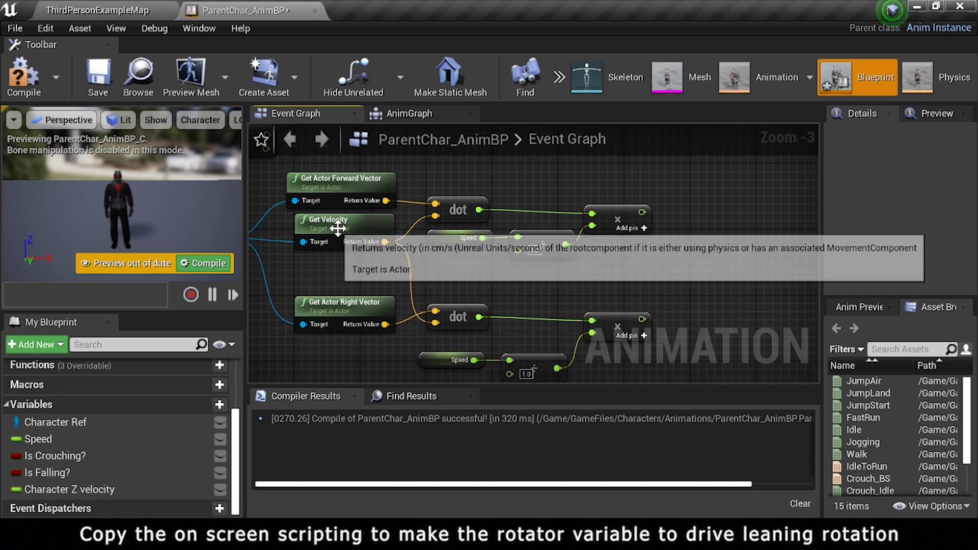
pyautogui.moveTo(342, 229); pyautogui.dragTo(342, 254)
pyautogui.moveTo(661, 227); pyautogui.dragTo(559, 227, button='right')
pyautogui.moveTo(359, 194)
pyautogui.mouseDown()
pyautogui.moveTo(496, 249)
pyautogui.moveTo(515, 211)
pyautogui.mouseUp()
pyautogui.click(533, 233)
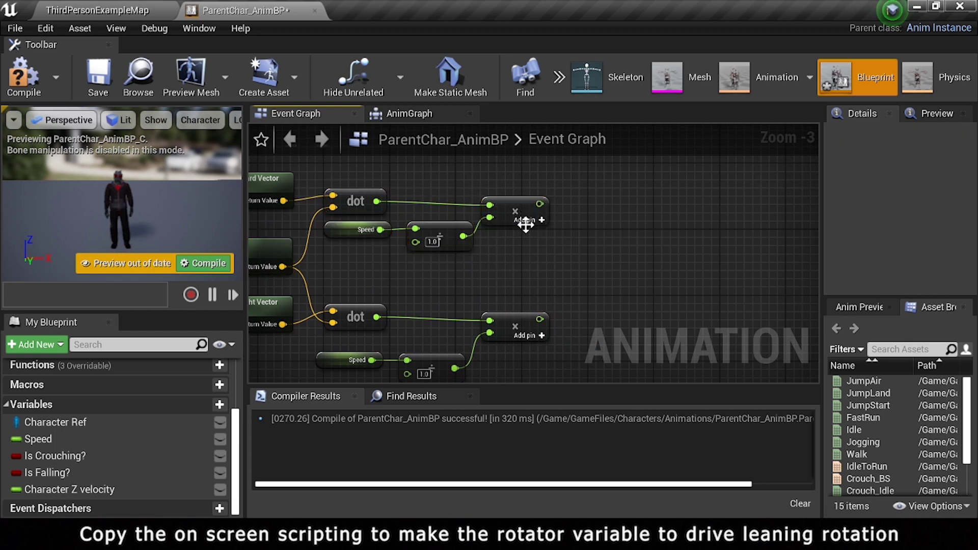
pyautogui.moveTo(539, 204); pyautogui.dragTo(508, 210, button='right')
pyautogui.moveTo(508, 210); pyautogui.dragTo(573, 212)
# Add a float multiply by -3.0 after the top multiply.
pyautogui.write('*')
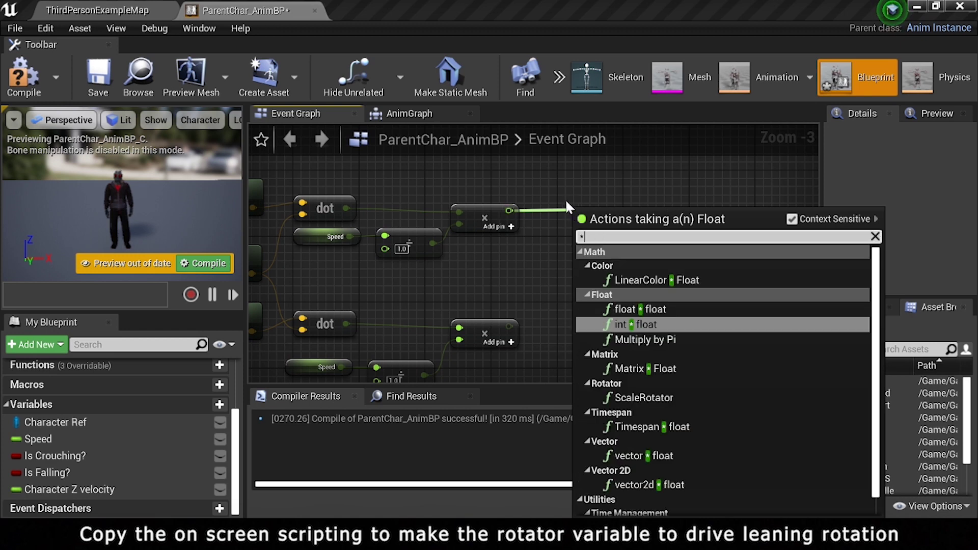
pyautogui.click(632, 309)
pyautogui.scroll(2, 583, 229)
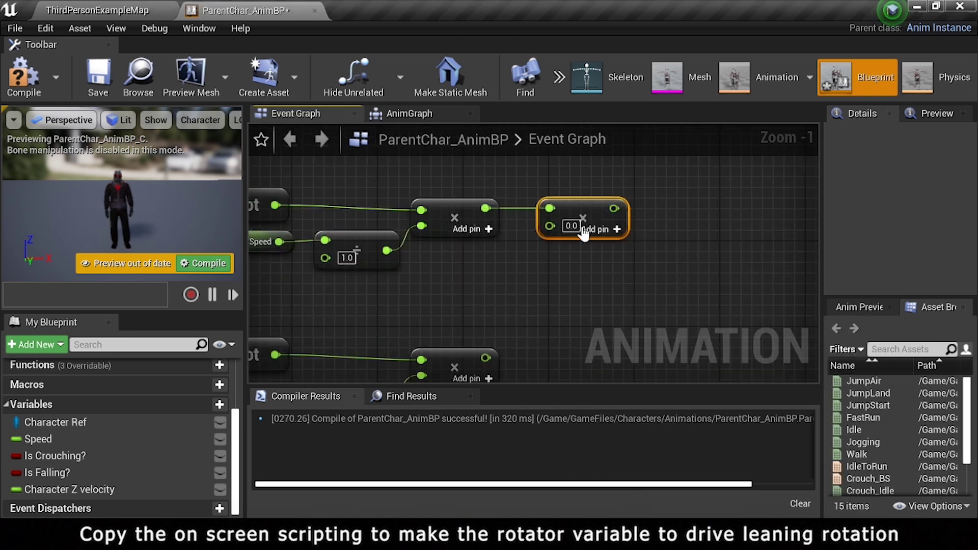
pyautogui.click(583, 230)
pyautogui.hotkey('ctrl', 'z')
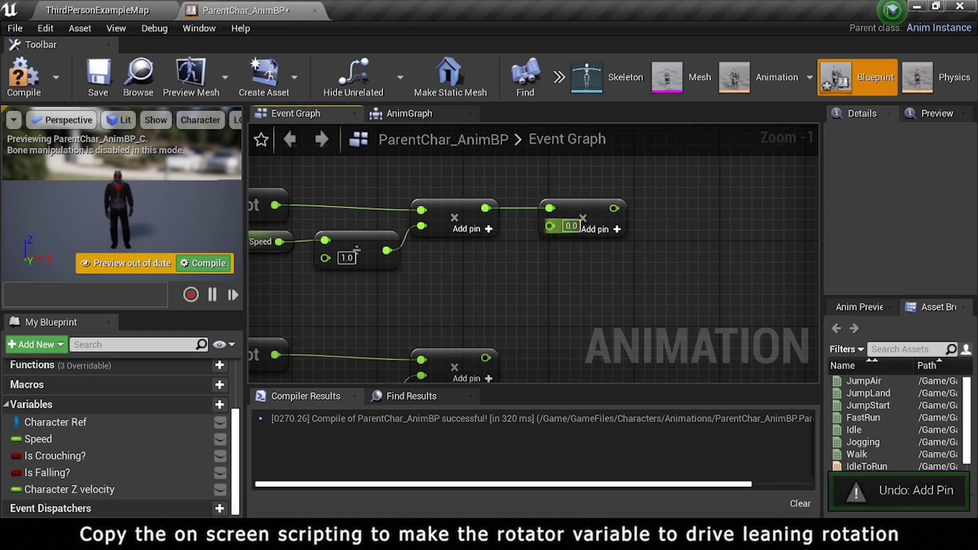
pyautogui.write('-3')
pyautogui.press('Return')
# Add a Select node indexed by Is Falling?, wiring the multiply results into its options.
pyautogui.moveTo(595, 275); pyautogui.dragTo(520, 330, button='right')
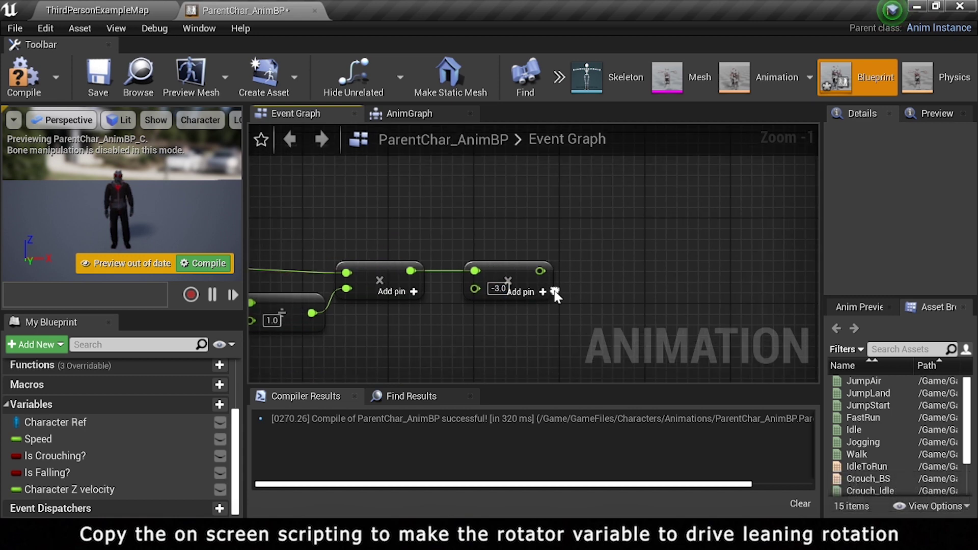
pyautogui.moveTo(539, 271); pyautogui.dragTo(597, 219)
pyautogui.write('select')
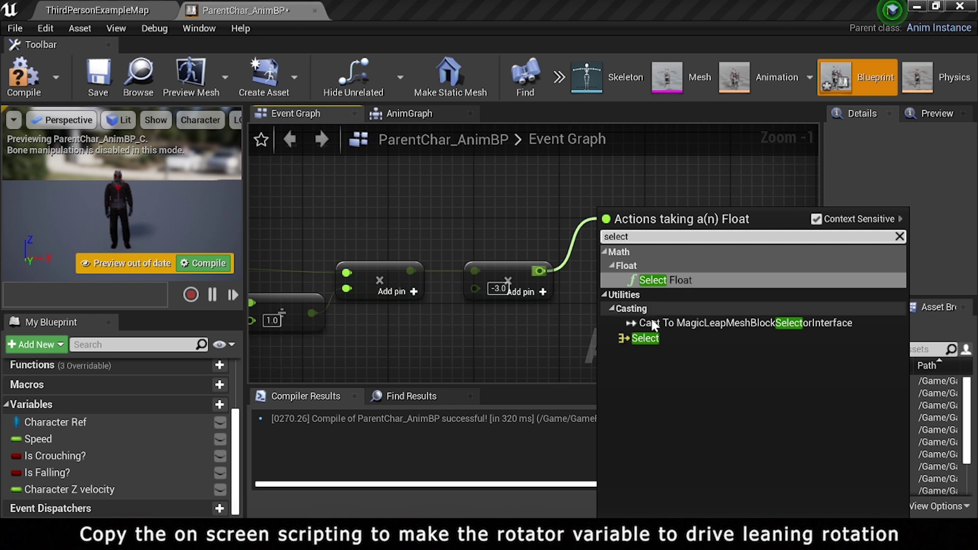
pyautogui.click(645, 338)
pyautogui.moveTo(668, 244); pyautogui.dragTo(678, 209)
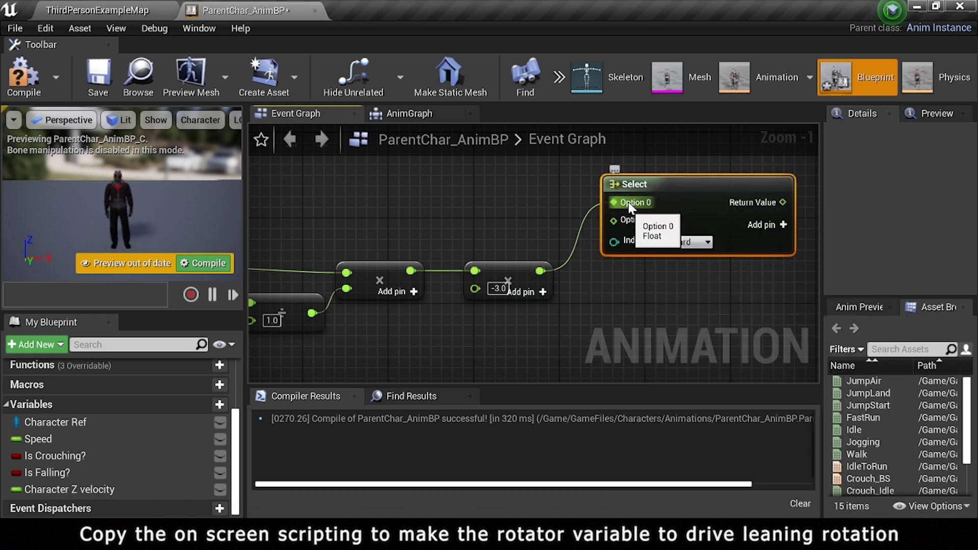
pyautogui.moveTo(614, 202)
pyautogui.keyDown('ctrl'); pyautogui.mouseDown()
pyautogui.moveTo(628, 226)
pyautogui.moveTo(619, 210)
pyautogui.mouseUp(); pyautogui.keyUp('ctrl')
pyautogui.click(622, 289)
pyautogui.moveTo(611, 304); pyautogui.dragTo(582, 279, button='right')
pyautogui.keyDown('ctrl'); pyautogui.moveTo(47, 473); pyautogui.dragTo(581, 250); pyautogui.keyUp('ctrl')
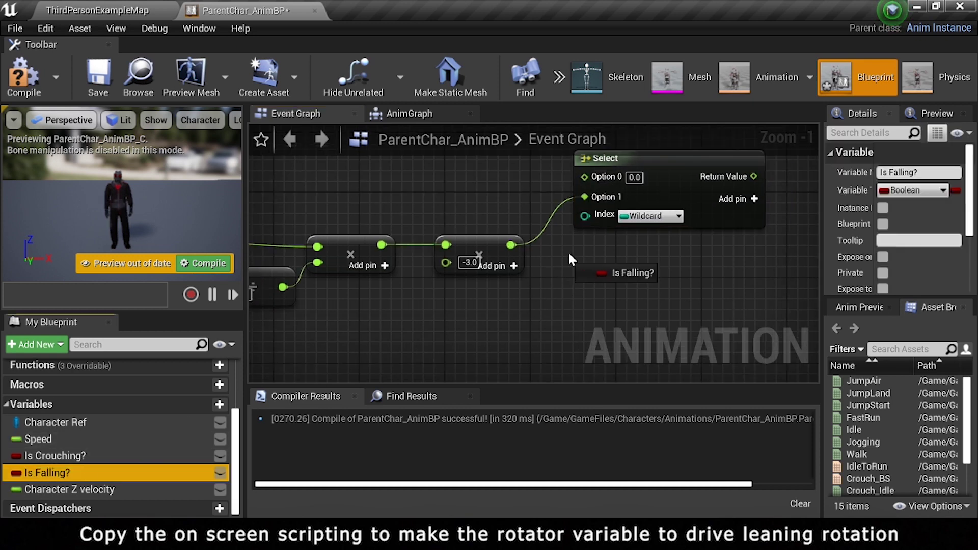
pyautogui.moveTo(647, 257); pyautogui.dragTo(596, 216)
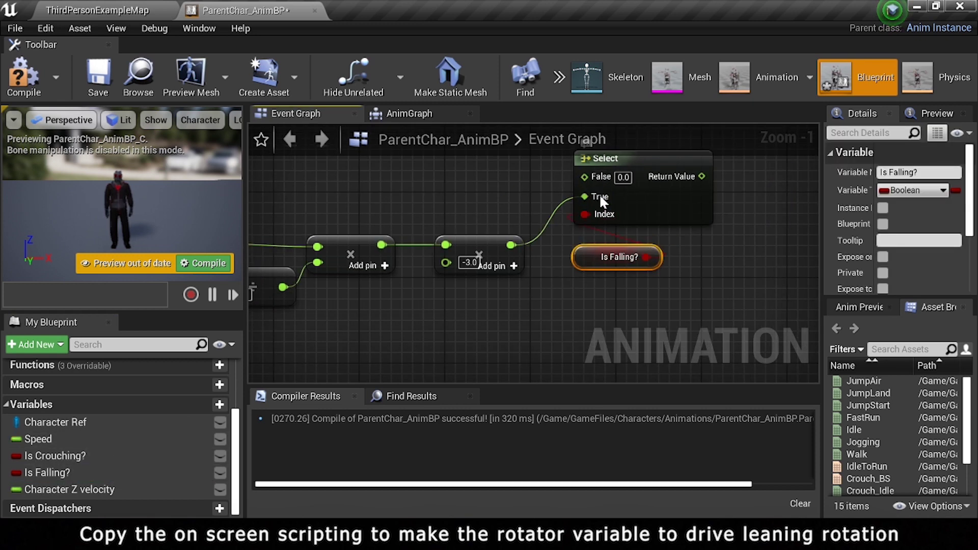
pyautogui.moveTo(569, 246); pyautogui.dragTo(574, 270, button='right')
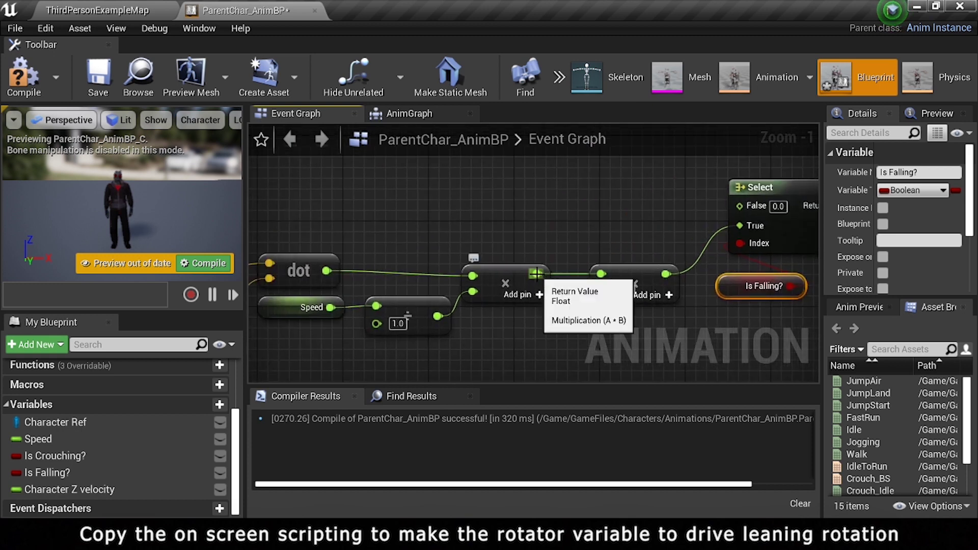
pyautogui.moveTo(537, 274); pyautogui.dragTo(745, 209)
# Clamp the lower multiply's output between -45 and 45.
pyautogui.scroll(-2, 560, 214)
pyautogui.scroll(-1, 561, 214)
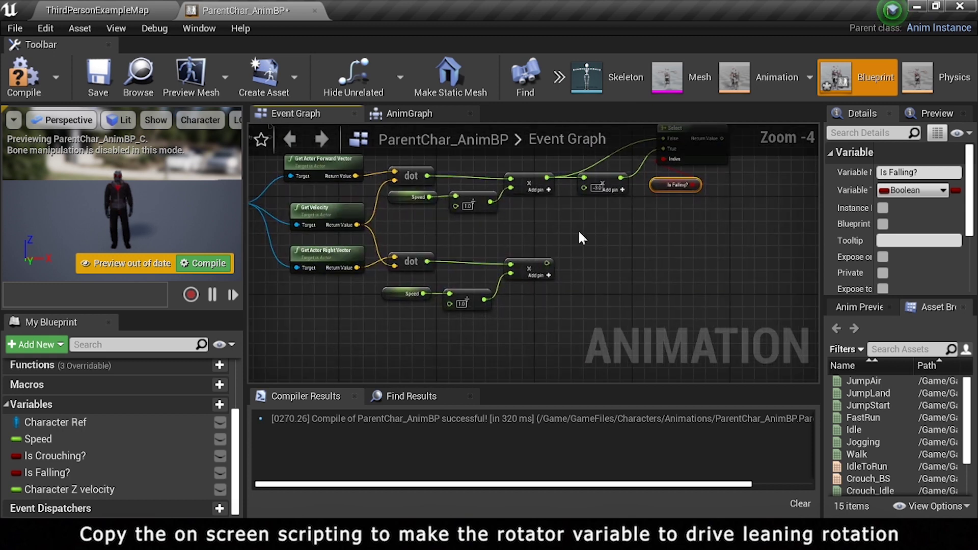
pyautogui.scroll(1, 554, 264)
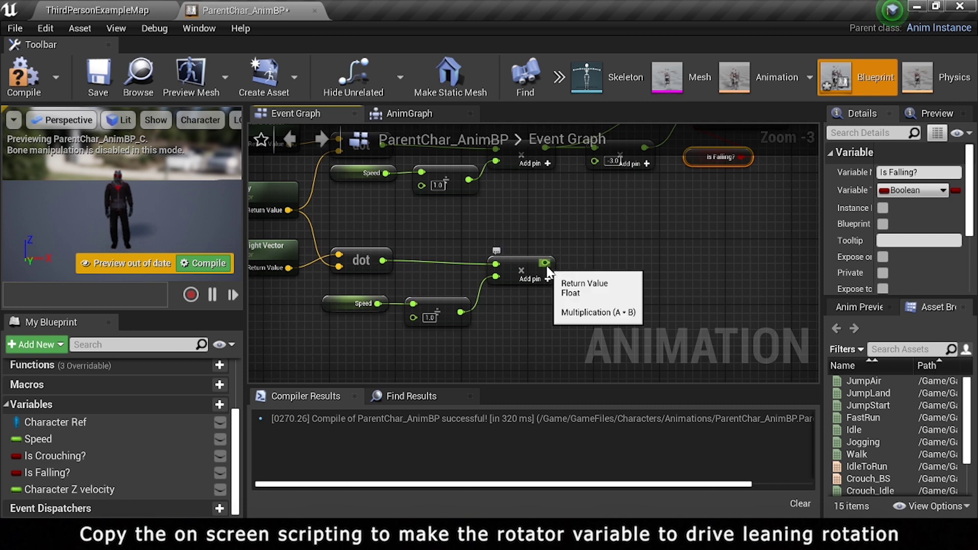
pyautogui.moveTo(545, 263); pyautogui.dragTo(609, 258)
pyautogui.write('clamp')
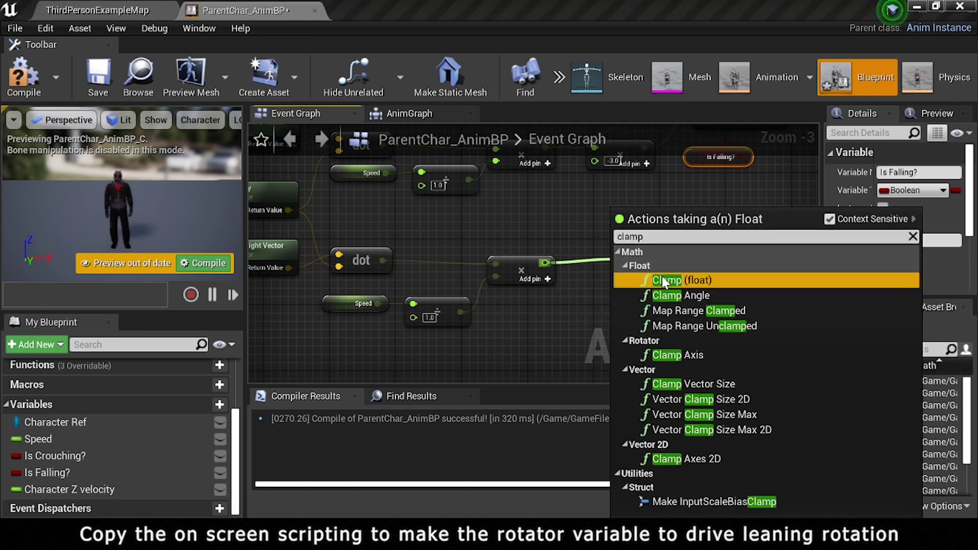
pyautogui.click(663, 280)
pyautogui.click(643, 274)
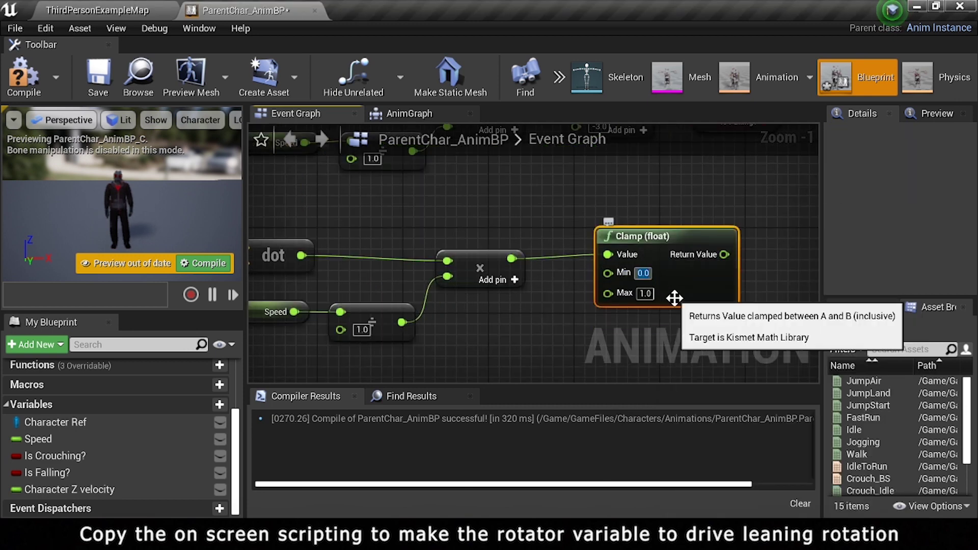
pyautogui.write('5')
pyautogui.press('Tab')
pyautogui.write('45')
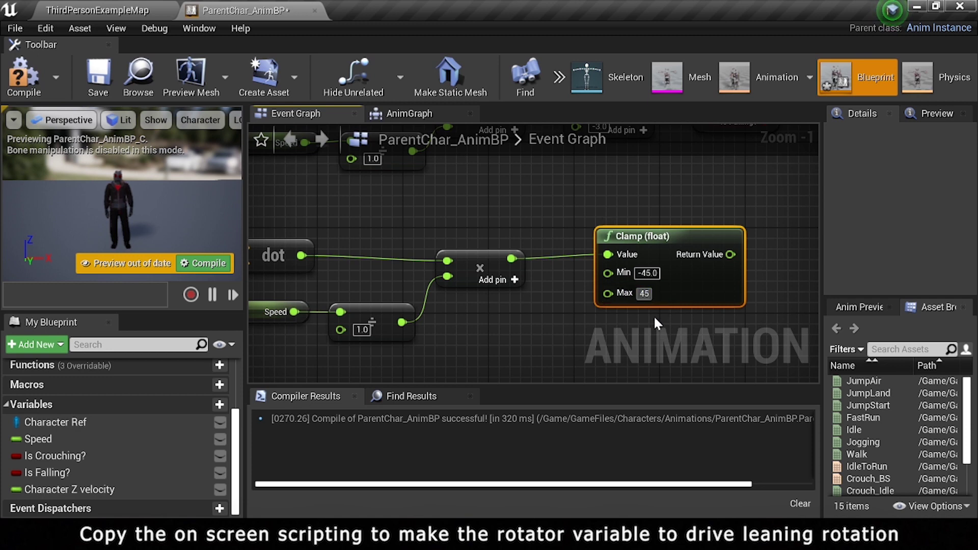
pyautogui.press('Return')
# Clamp the Select output between -40 and 100 with a copied Clamp (float) node.
pyautogui.scroll(-1, 642, 244)
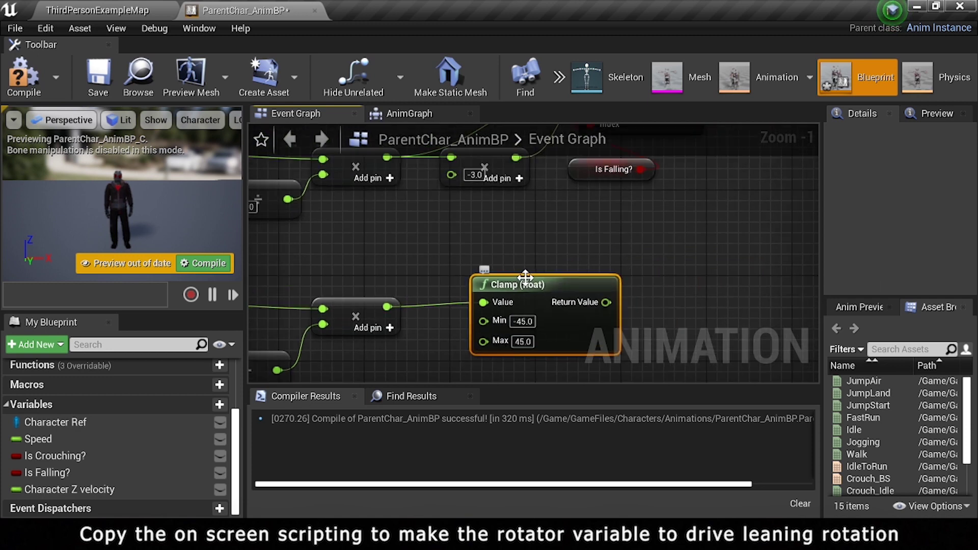
pyautogui.moveTo(624, 234); pyautogui.dragTo(532, 325, button='right')
pyautogui.hotkey('ctrl', 'v')
pyautogui.moveTo(579, 205)
pyautogui.mouseDown()
pyautogui.moveTo(638, 233)
pyautogui.moveTo(638, 192)
pyautogui.mouseUp()
pyautogui.click(654, 221)
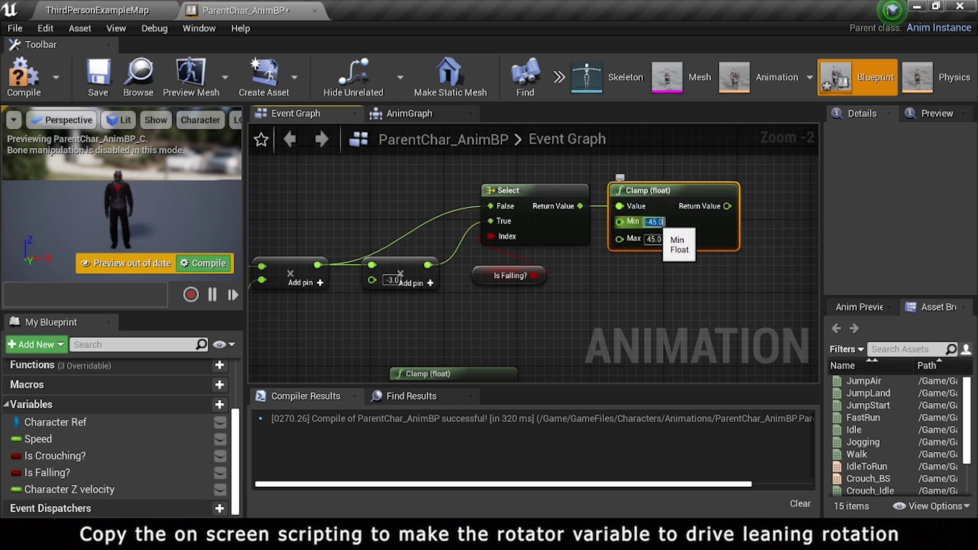
pyautogui.write('-4')
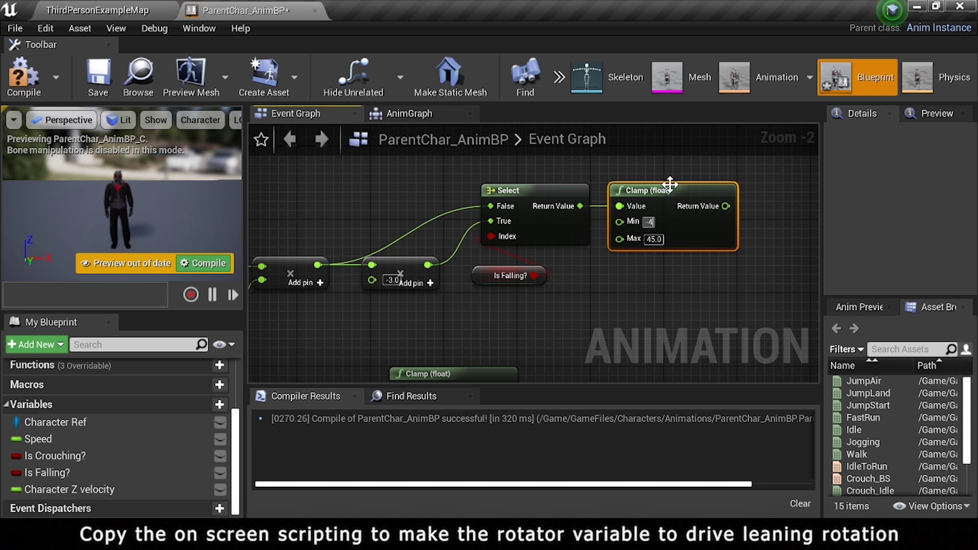
pyautogui.write('0')
pyautogui.press('Tab')
pyautogui.write('100')
pyautogui.press('Return')
pyautogui.press('Return')
pyautogui.moveTo(706, 276); pyautogui.dragTo(545, 282, button='right')
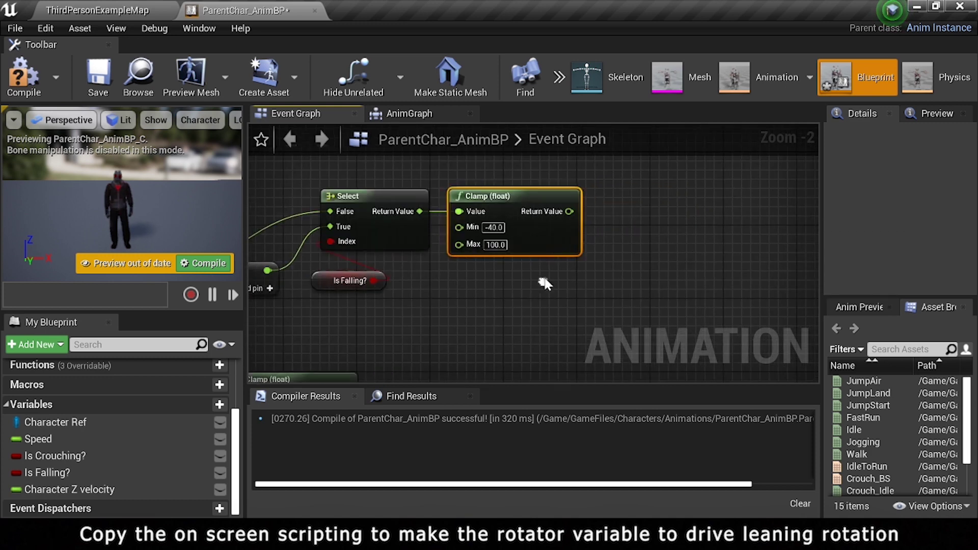
pyautogui.moveTo(566, 211); pyautogui.dragTo(615, 298)
# Add a Make Rotator fed by the Clamp, wiring the lower Clamp into its pitch.
pyautogui.write('break')
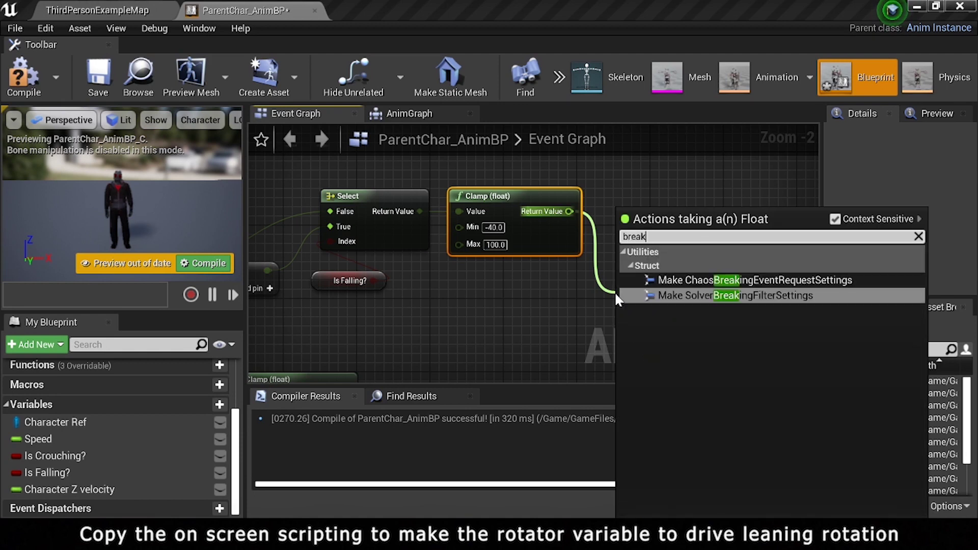
pyautogui.click(586, 304)
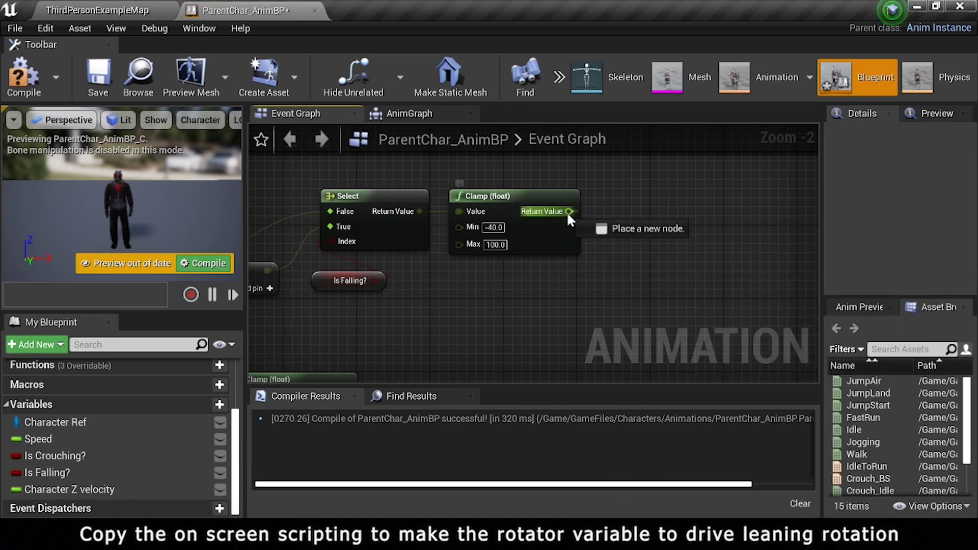
pyautogui.moveTo(569, 211); pyautogui.dragTo(616, 260)
pyautogui.write('make rotat')
pyautogui.press('Return')
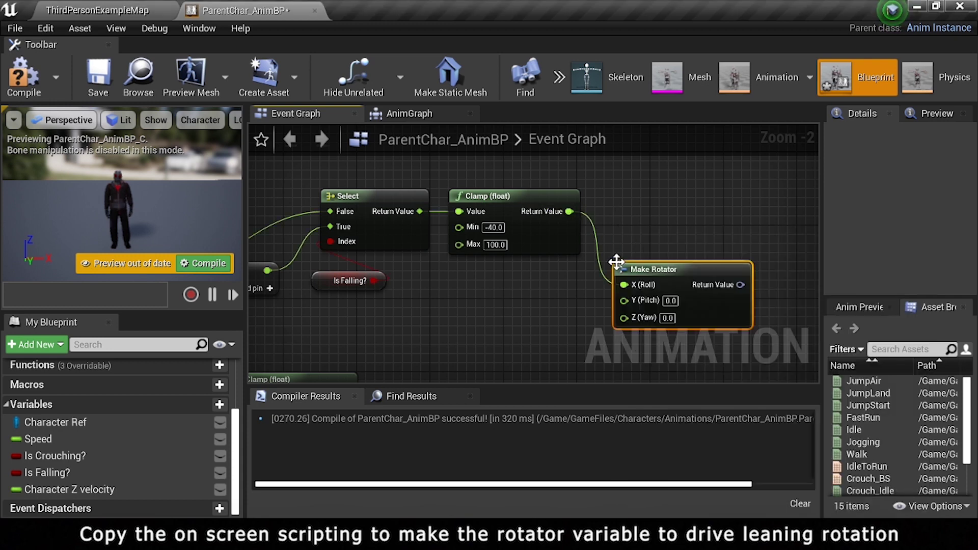
pyautogui.moveTo(438, 319); pyautogui.dragTo(724, 215)
pyautogui.moveTo(724, 217); pyautogui.dragTo(556, 263, button='right')
# Promote the Make Rotator result to a variable named Leaning Rotation.
pyautogui.moveTo(556, 263); pyautogui.dragTo(612, 212)
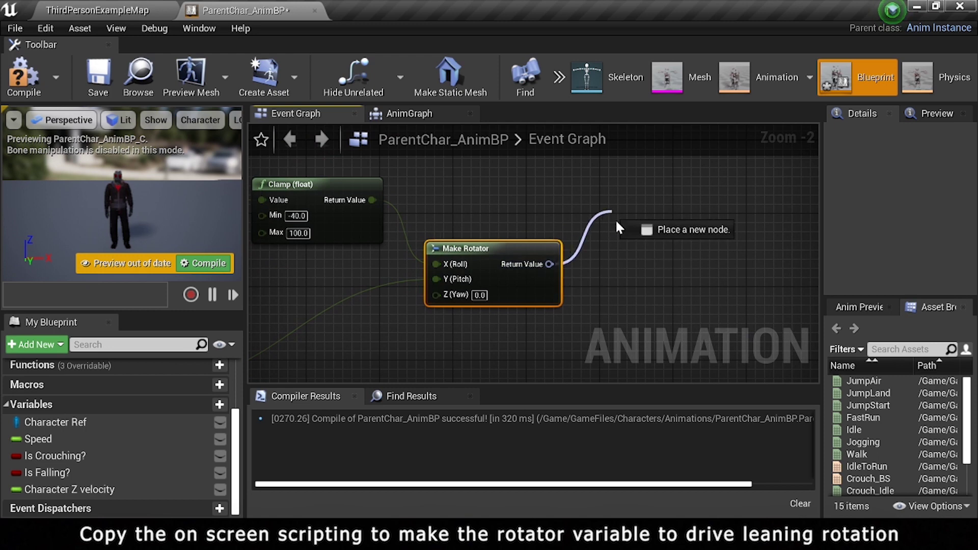
pyautogui.click(643, 252)
pyautogui.write('Leaning Rotation')
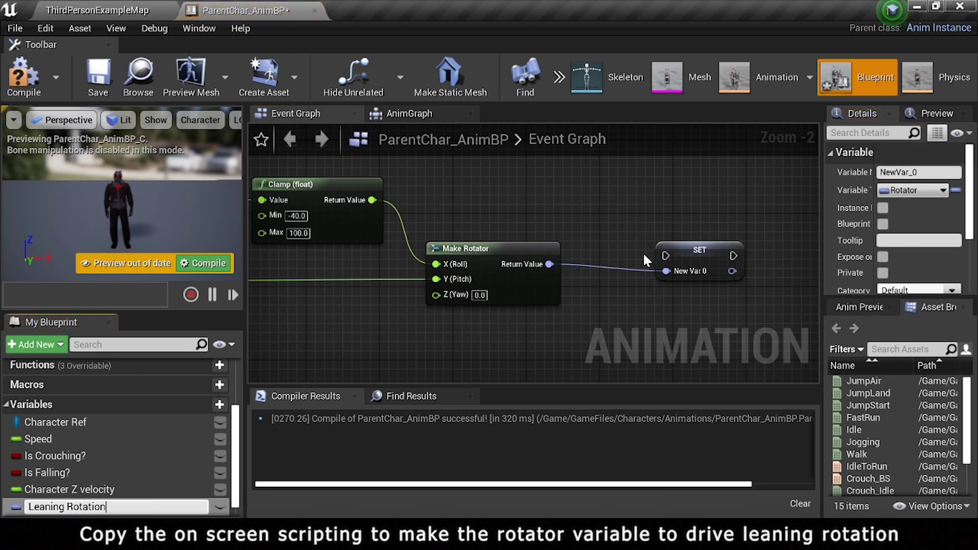
pyautogui.press('Return')
pyautogui.scroll(1, 549, 228)
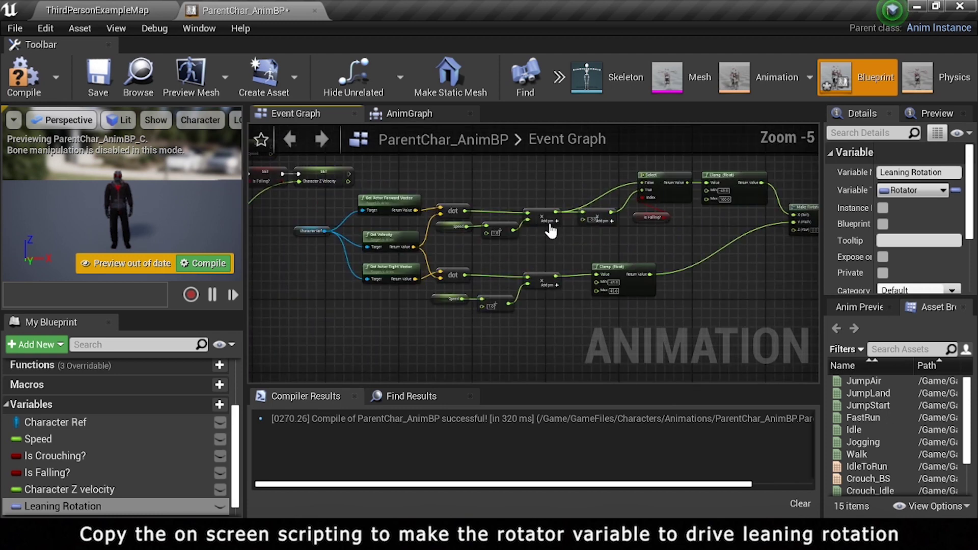
# Collapse the selected lean calculation nodes into a function named Selecting Rotation.
pyautogui.scroll(1, 549, 230)
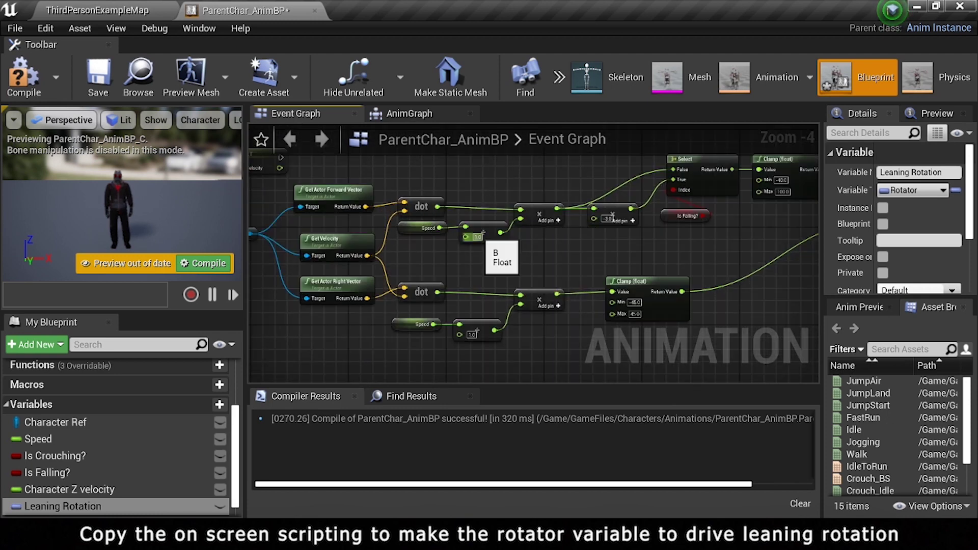
pyautogui.scroll(-1, 546, 262)
pyautogui.moveTo(326, 217); pyautogui.dragTo(619, 313)
pyautogui.moveTo(670, 248); pyautogui.dragTo(557, 257, button='right')
pyautogui.keyDown('shift'); pyautogui.moveTo(533, 171); pyautogui.dragTo(678, 250); pyautogui.keyUp('shift')
pyautogui.rightClick(439, 235)
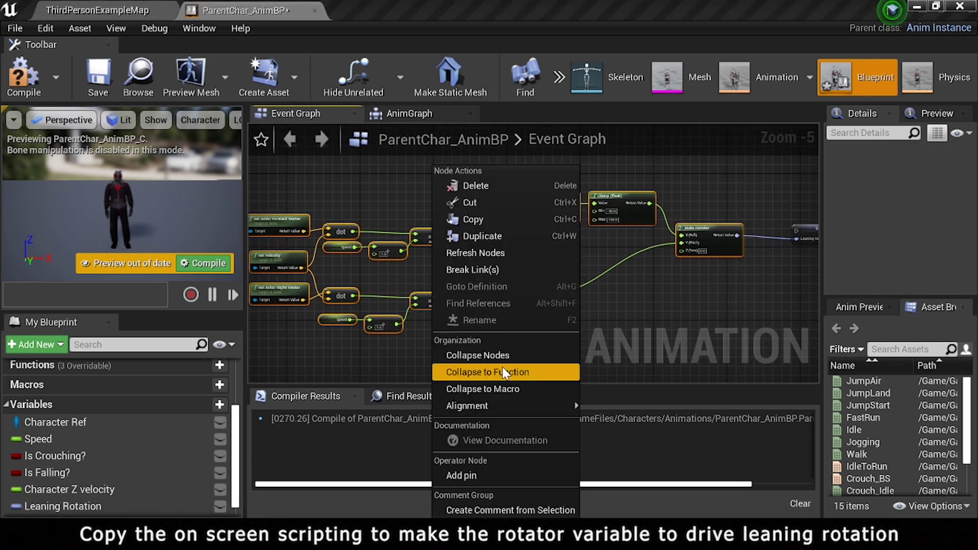
pyautogui.click(502, 367)
pyautogui.write('Selecting Rotation')
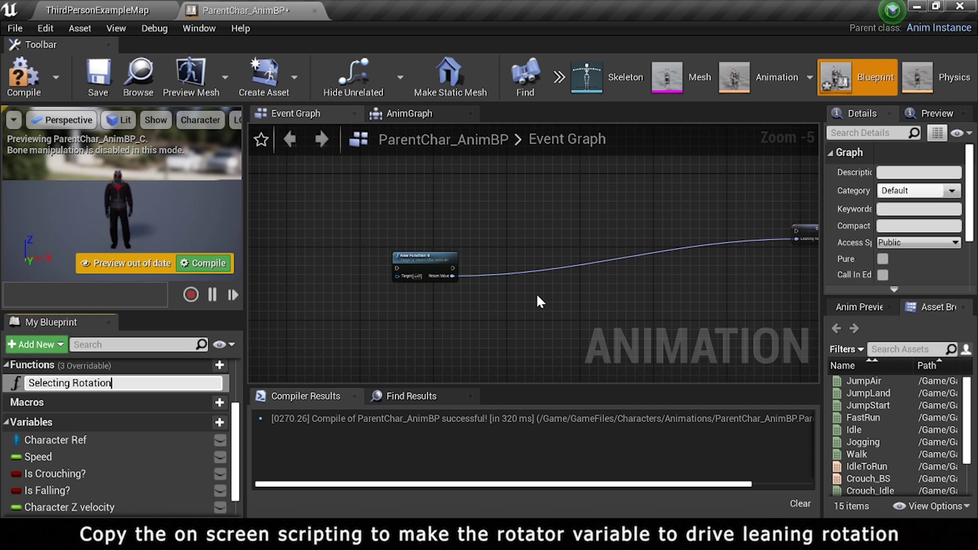
pyautogui.press('Return')
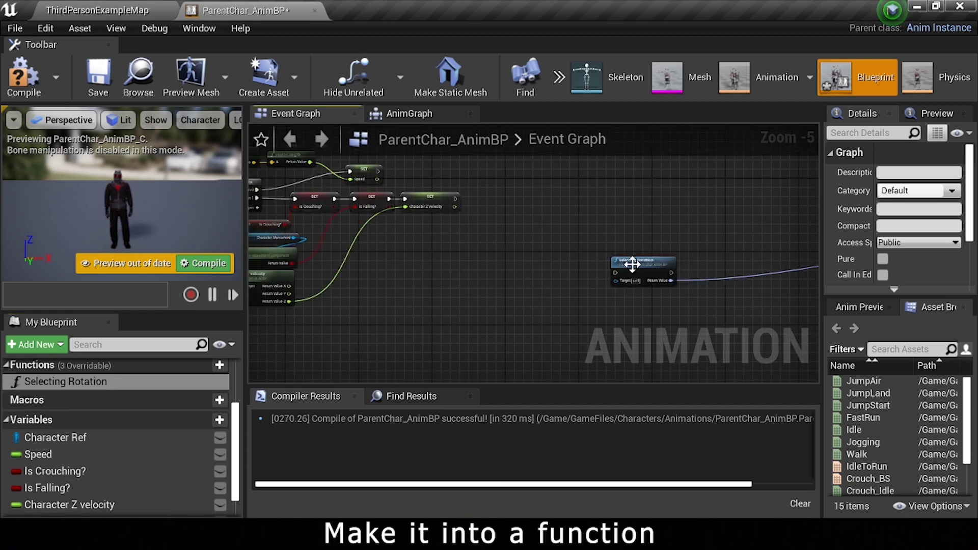
# Wire Selecting Rotation after a Sequence node into SET Leaning Rotation and open its graph.
pyautogui.scroll(2, 466, 215)
pyautogui.moveTo(447, 218); pyautogui.dragTo(497, 258, button='right')
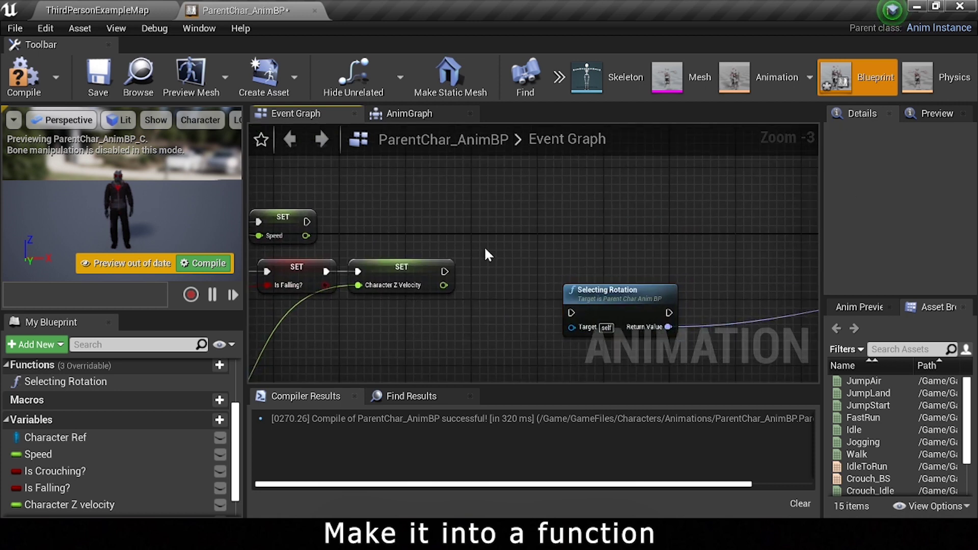
pyautogui.click(484, 248)
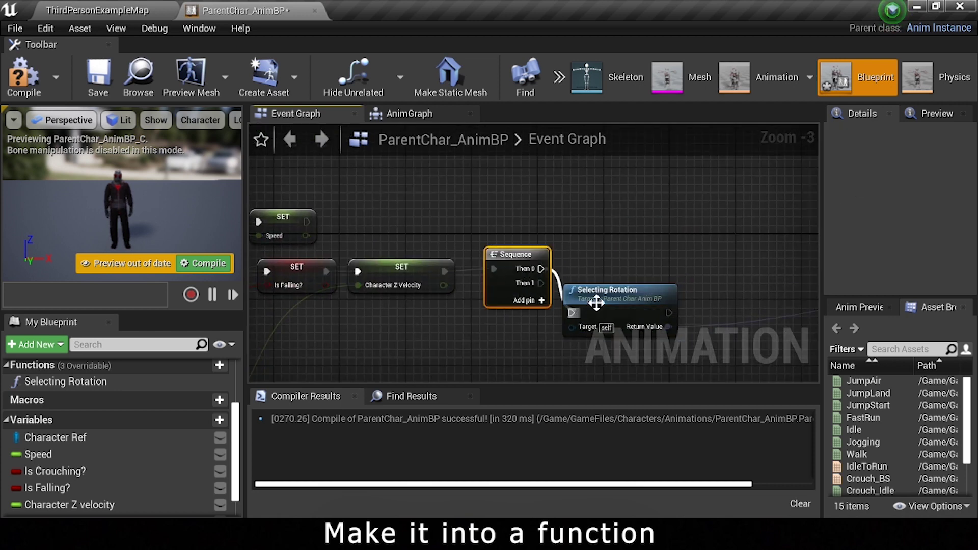
pyautogui.moveTo(592, 306); pyautogui.dragTo(629, 219)
pyautogui.moveTo(703, 239)
pyautogui.mouseDown()
pyautogui.moveTo(498, 283)
pyautogui.moveTo(291, 201)
pyautogui.moveTo(631, 258)
pyautogui.moveTo(415, 212)
pyautogui.moveTo(629, 255)
pyautogui.mouseUp()
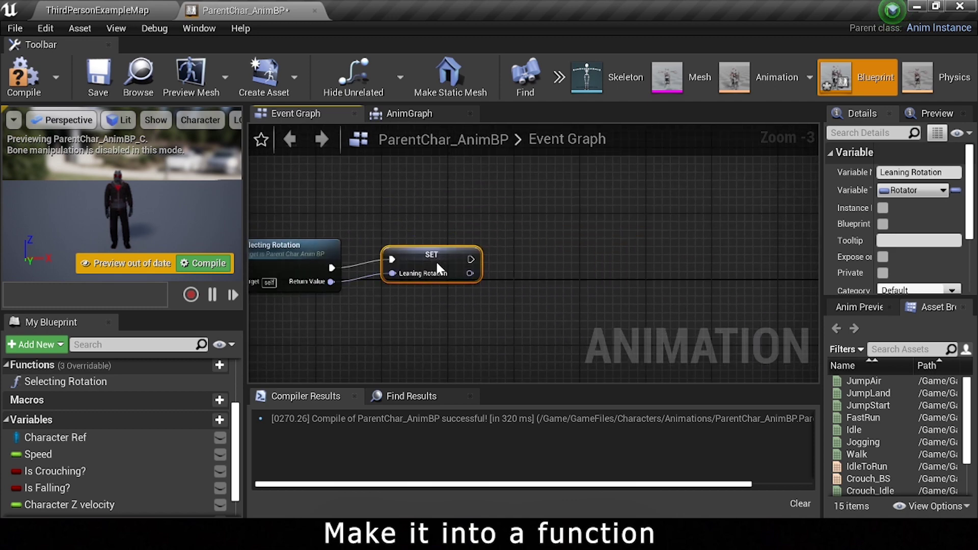
pyautogui.moveTo(388, 266); pyautogui.dragTo(472, 247, button='right')
pyautogui.doubleClick(472, 246)
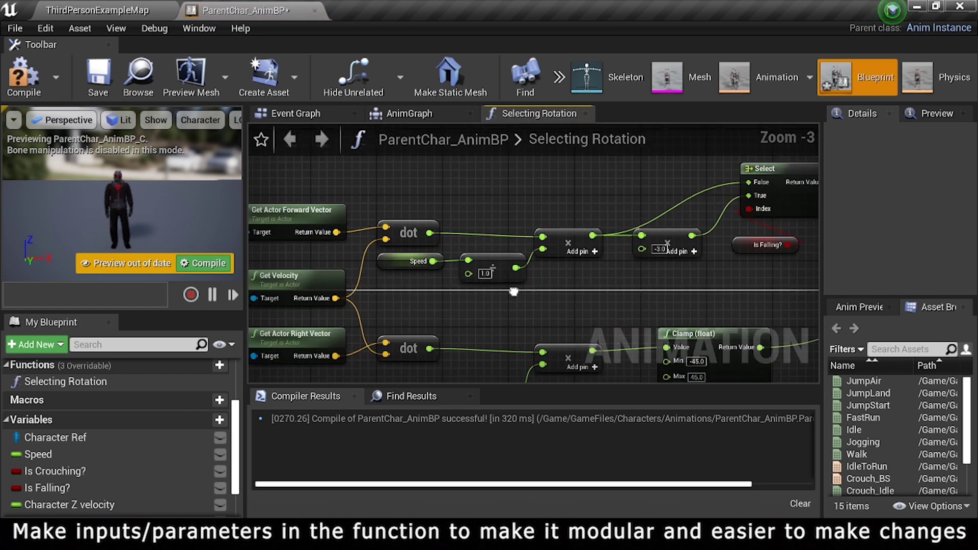
# Rename the function's inputs to Lean forward factor and Lean Right/left factor.
pyautogui.click(332, 188)
pyautogui.scroll(-2, 331, 188)
pyautogui.scroll(2, 603, 293)
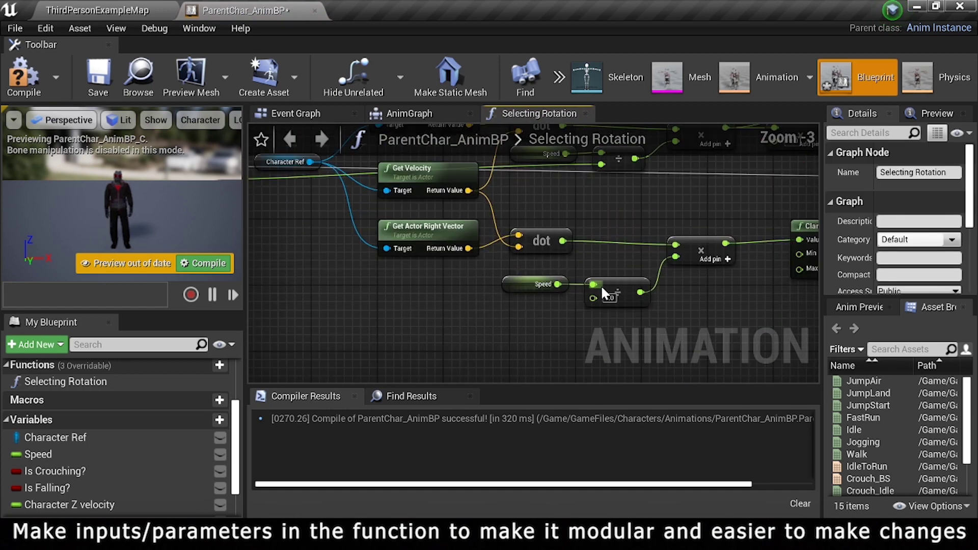
pyautogui.moveTo(593, 298); pyautogui.dragTo(316, 220)
pyautogui.scroll(-3, 868, 286)
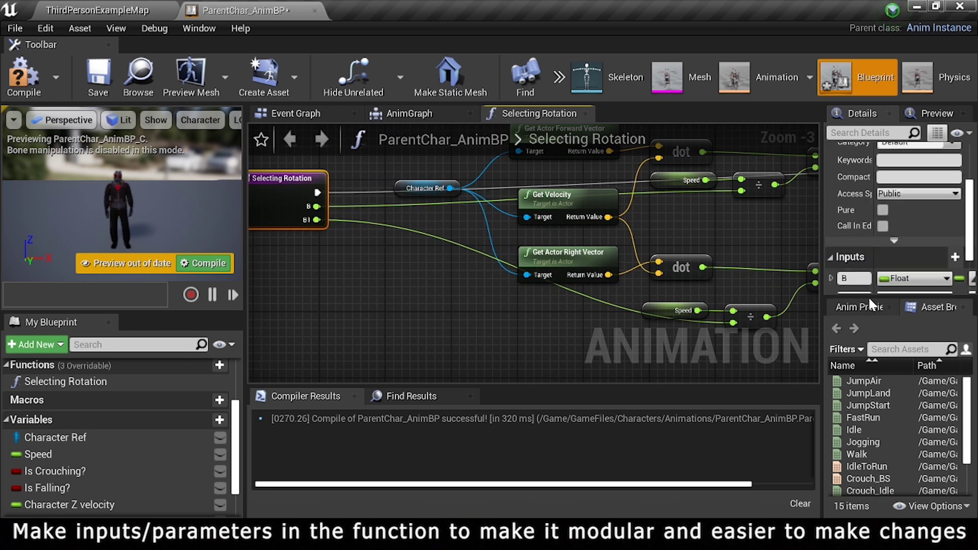
pyautogui.moveTo(870, 301); pyautogui.dragTo(870, 336)
pyautogui.write('ean f')
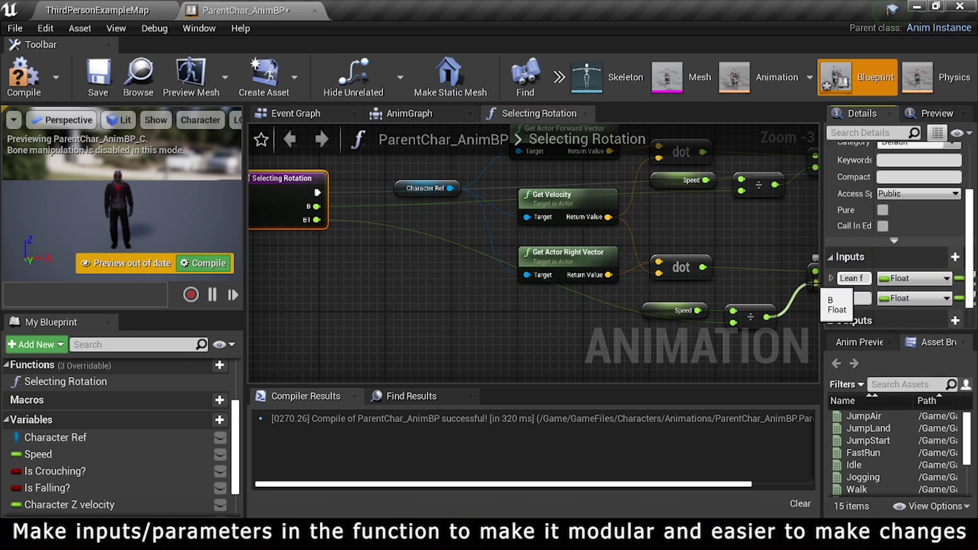
pyautogui.moveTo(821, 288); pyautogui.dragTo(743, 299)
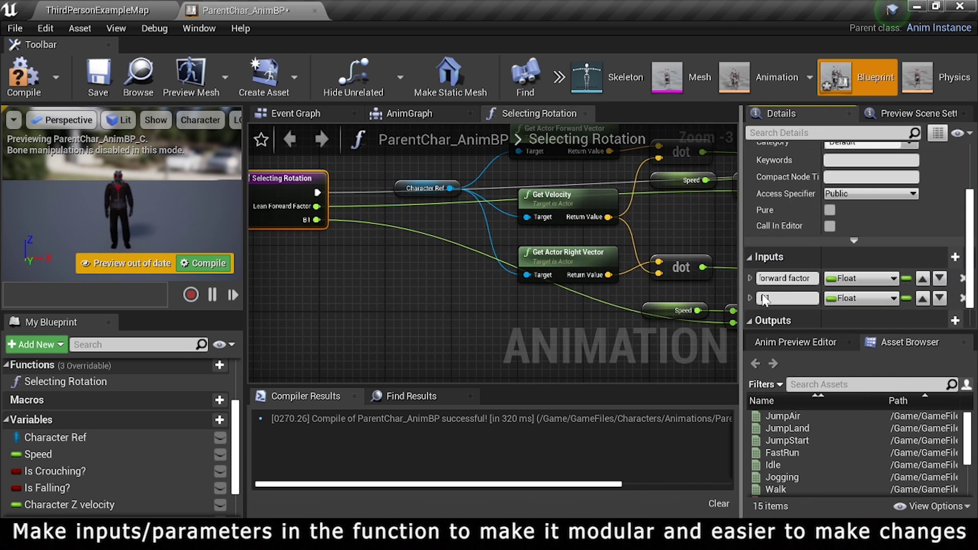
pyautogui.press('Tab')
pyautogui.write('Lean Right/left factor')
pyautogui.press('Return')
# Add a float input named Clamp left/right and wire it into Clamp Max.
pyautogui.scroll(-3, 714, 300)
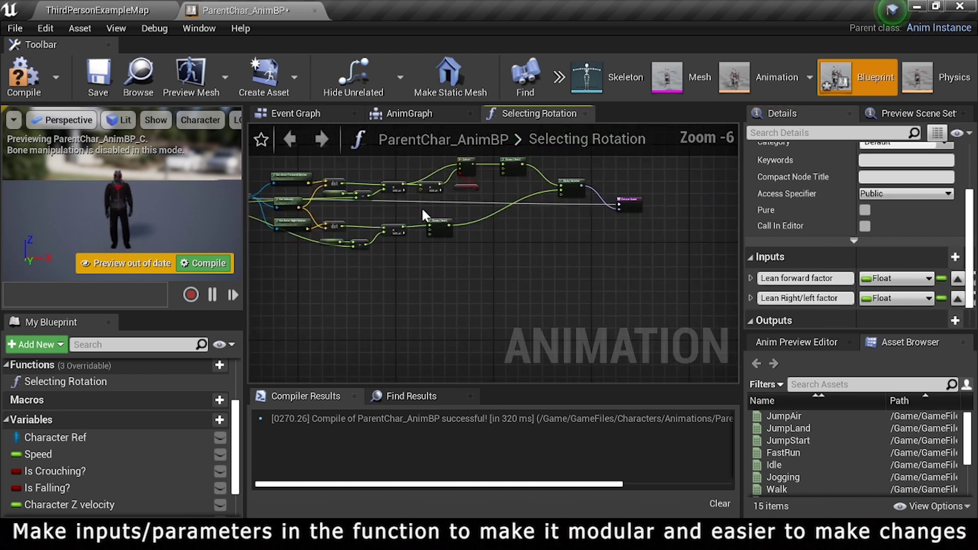
pyautogui.scroll(2, 523, 212)
pyautogui.scroll(3, 437, 326)
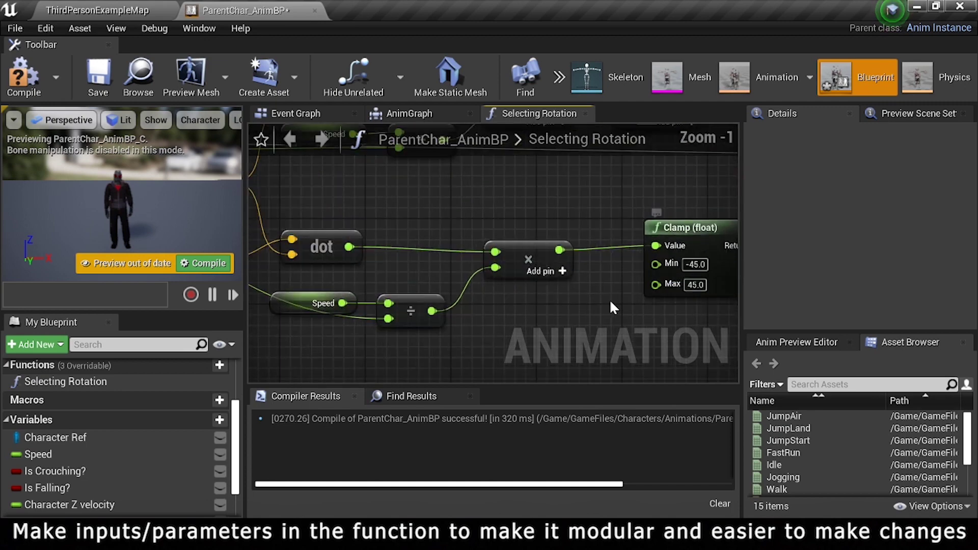
pyautogui.moveTo(742, 306); pyautogui.dragTo(801, 306)
pyautogui.scroll(-2, 609, 299)
pyautogui.moveTo(458, 255); pyautogui.dragTo(637, 285, button='right')
pyautogui.click(314, 183)
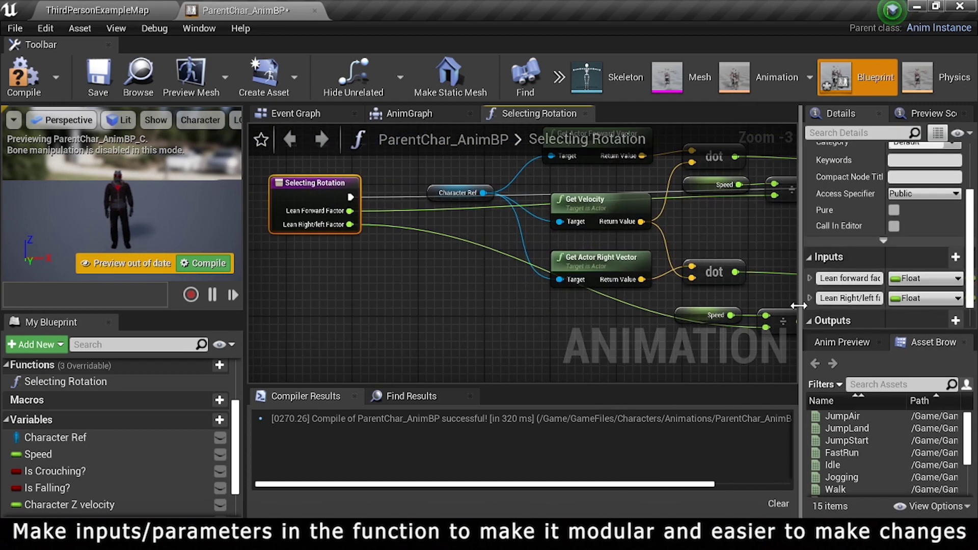
pyautogui.moveTo(800, 255); pyautogui.dragTo(667, 255)
pyautogui.click(955, 258)
pyautogui.scroll(-1, 844, 278)
pyautogui.click(844, 273)
pyautogui.click(625, 278)
pyautogui.doubleClick(749, 272)
pyautogui.write('CLamp left/right')
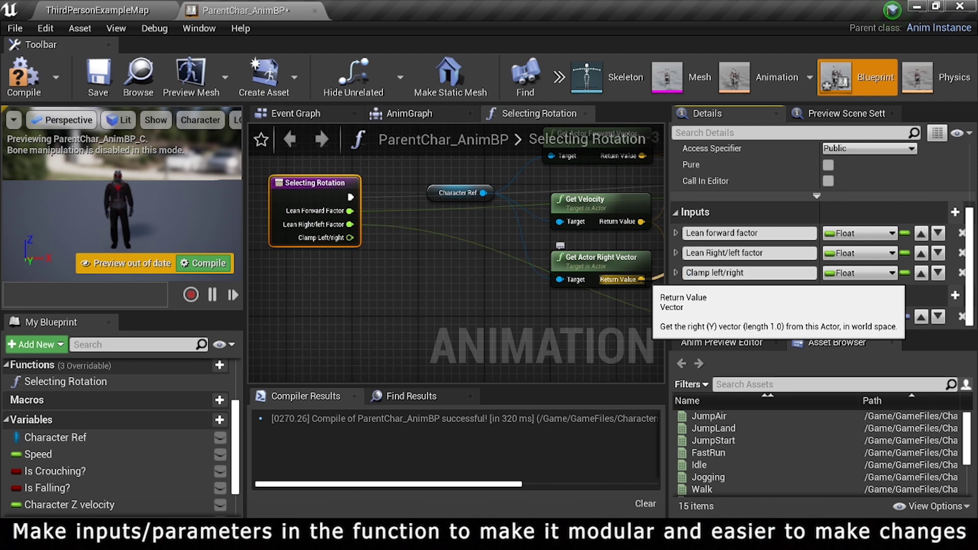
pyautogui.moveTo(350, 238); pyautogui.dragTo(515, 285)
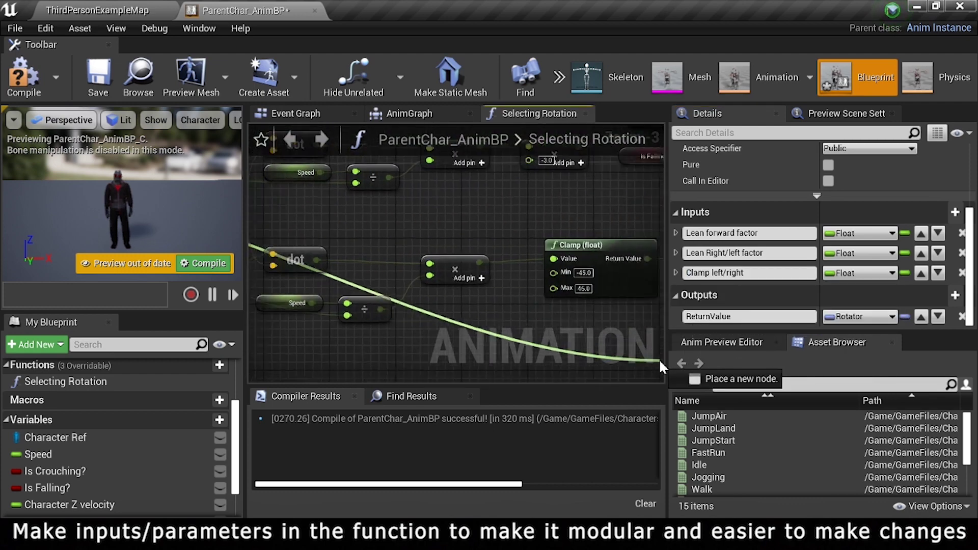
# Reroute the clamp wire and multiply it by -3 to feed Clamp Min.
pyautogui.scroll(-7, 415, 292)
pyautogui.scroll(1, 354, 237)
pyautogui.doubleClick(354, 238)
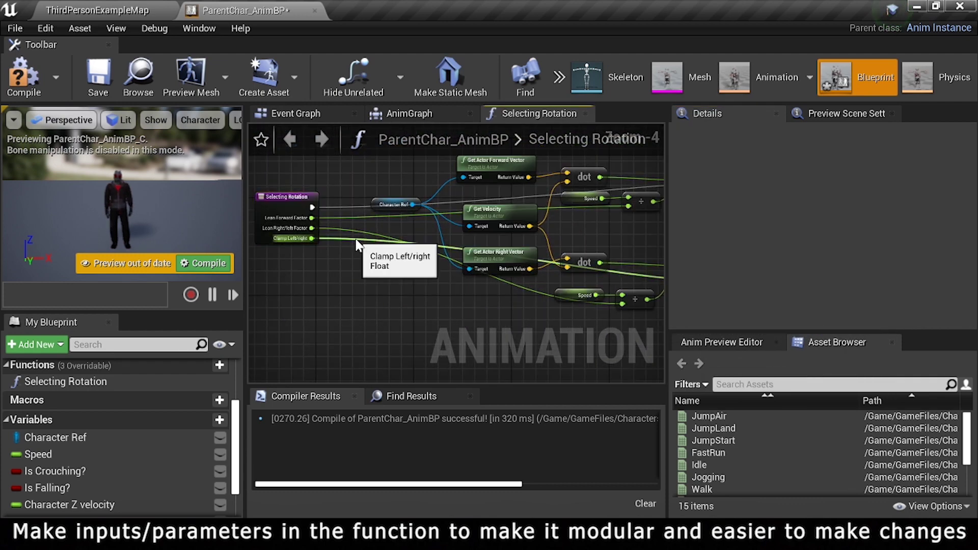
pyautogui.moveTo(669, 283); pyautogui.dragTo(825, 283)
pyautogui.moveTo(579, 324); pyautogui.dragTo(507, 281, button='right')
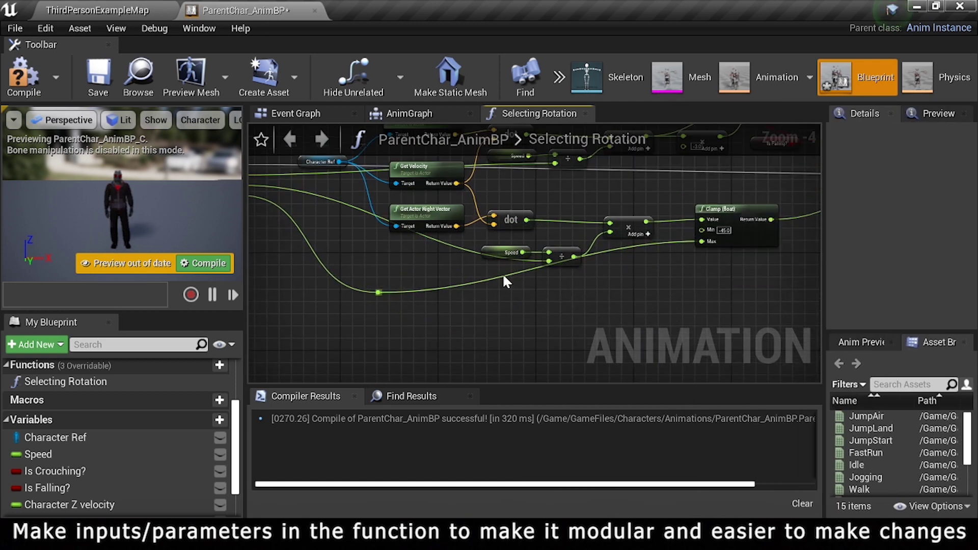
pyautogui.scroll(2, 558, 296)
pyautogui.moveTo(665, 293)
pyautogui.mouseDown()
pyautogui.moveTo(568, 288)
pyautogui.moveTo(598, 256)
pyautogui.moveTo(637, 255)
pyautogui.mouseUp()
pyautogui.write('*')
pyautogui.click(637, 323)
pyautogui.write('-3')
pyautogui.click(656, 278)
# Expose the lower Clamp node's Clamp Min as a new function input.
pyautogui.scroll(-3, 657, 278)
pyautogui.scroll(1, 645, 233)
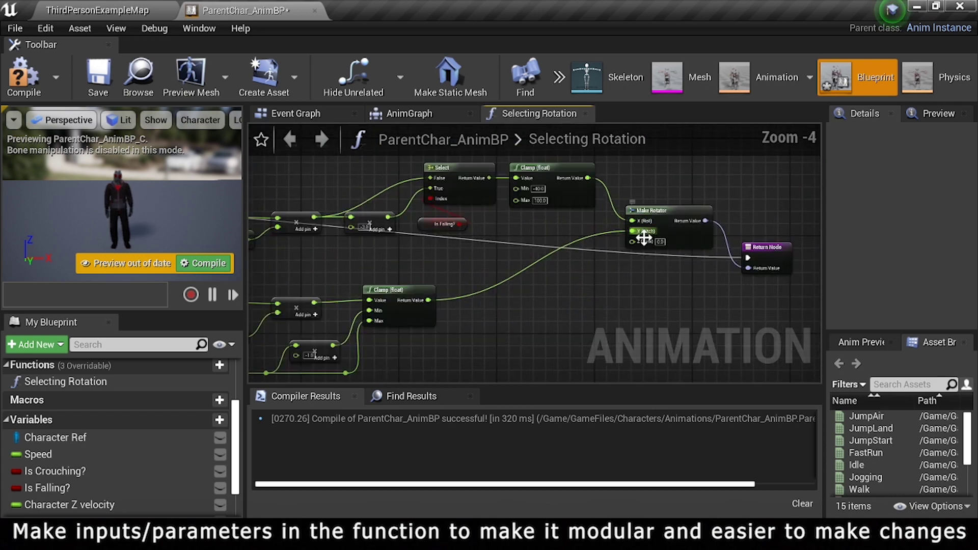
pyautogui.moveTo(645, 233); pyautogui.dragTo(658, 244, button='right')
pyautogui.write('flo')
pyautogui.moveTo(655, 240)
pyautogui.mouseDown()
pyautogui.moveTo(632, 197)
pyautogui.moveTo(584, 188)
pyautogui.mouseUp()
pyautogui.click(677, 244)
pyautogui.scroll(2, 604, 201)
pyautogui.hotkey('ctrl', 'z')
pyautogui.hotkey('ctrl', 'z')
pyautogui.moveTo(678, 257)
pyautogui.mouseDown()
pyautogui.moveTo(333, 377)
pyautogui.moveTo(133, 351)
pyautogui.mouseUp()
pyautogui.scroll(-3, 335, 246)
pyautogui.scroll(2, 335, 246)
pyautogui.moveTo(133, 351); pyautogui.dragTo(297, 284)
pyautogui.scroll(-1, 423, 341)
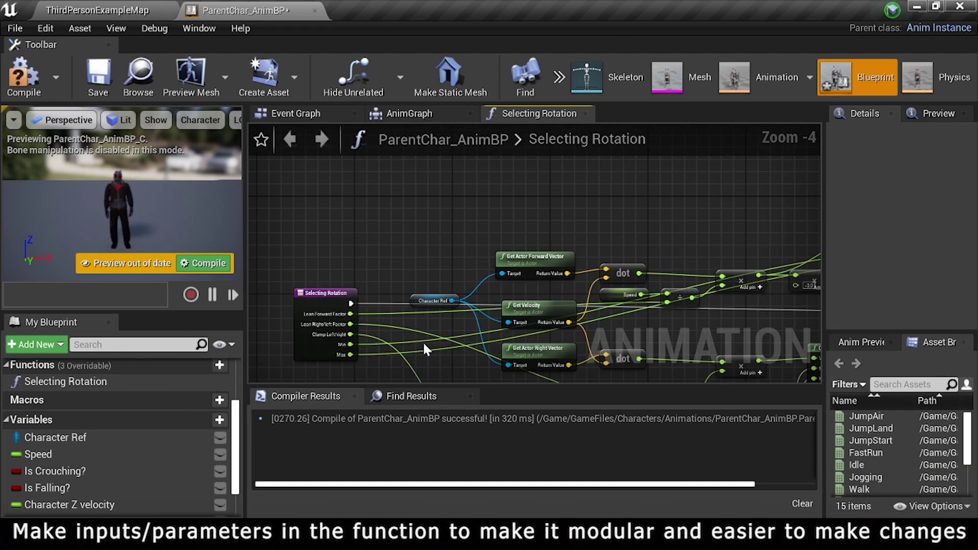
# Add reroute points to tidy the Max, top and lower wires.
pyautogui.click(428, 350)
pyautogui.doubleClick(430, 348)
pyautogui.moveTo(726, 232); pyautogui.dragTo(564, 242, button='right')
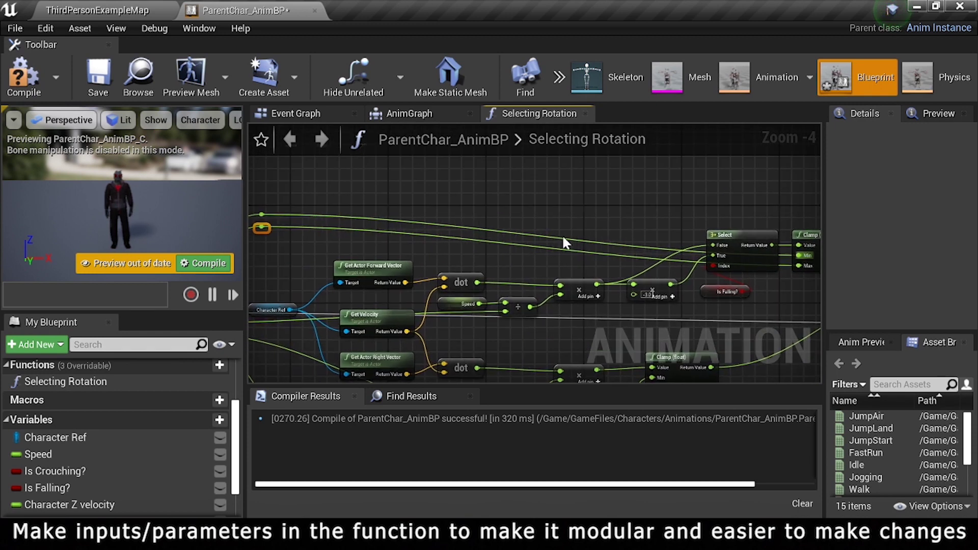
pyautogui.doubleClick(592, 241)
pyautogui.moveTo(592, 241); pyautogui.dragTo(775, 209)
pyautogui.doubleClick(617, 259)
# Begin renaming the Max input on the function entry node, then return to the Event Graph.
pyautogui.moveTo(268, 241); pyautogui.dragTo(356, 242, button='right')
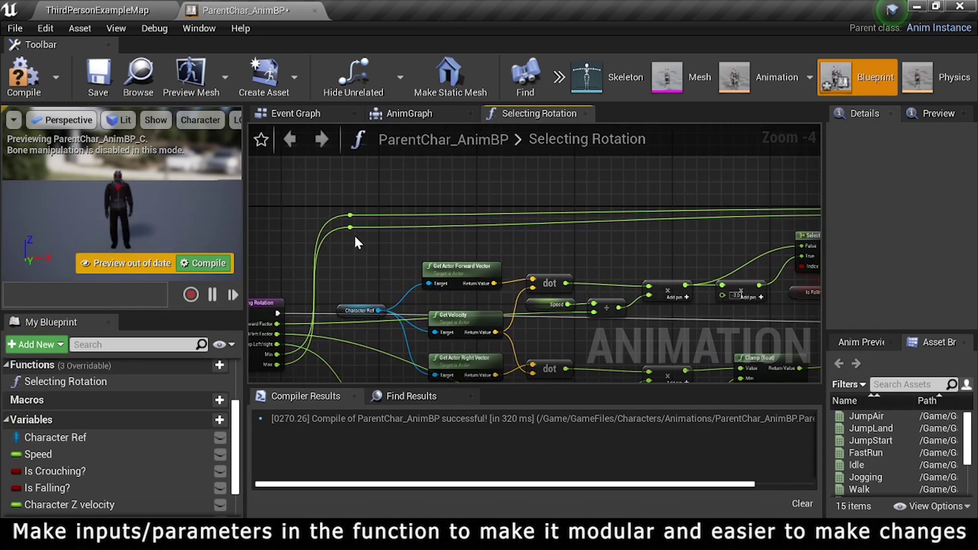
pyautogui.scroll(-2, 407, 240)
pyautogui.scroll(3, 356, 270)
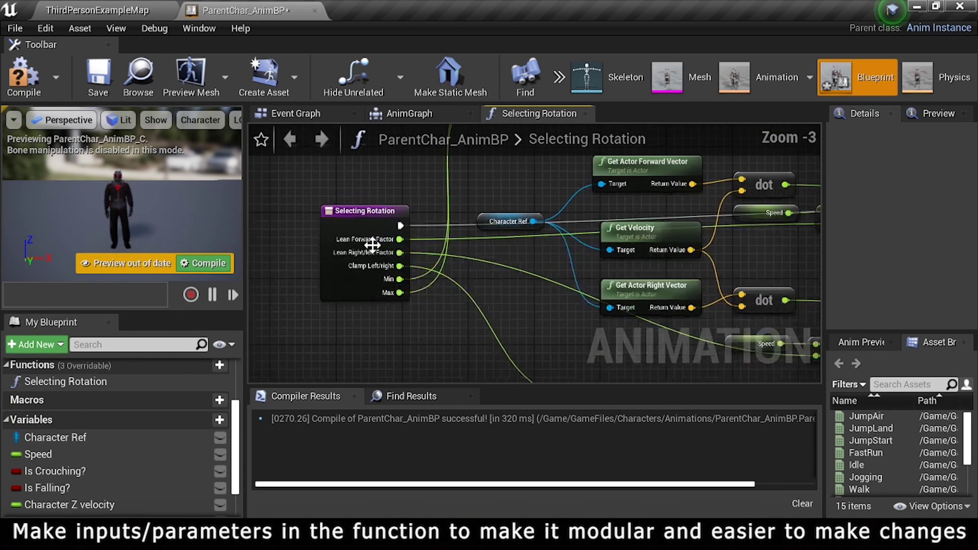
pyautogui.scroll(1, 357, 229)
pyautogui.click(363, 207)
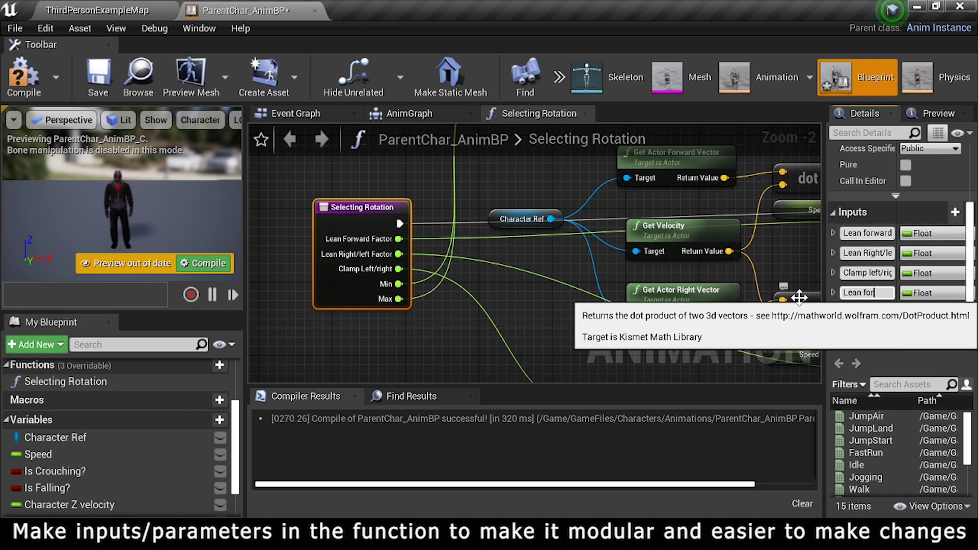
pyautogui.click(866, 312)
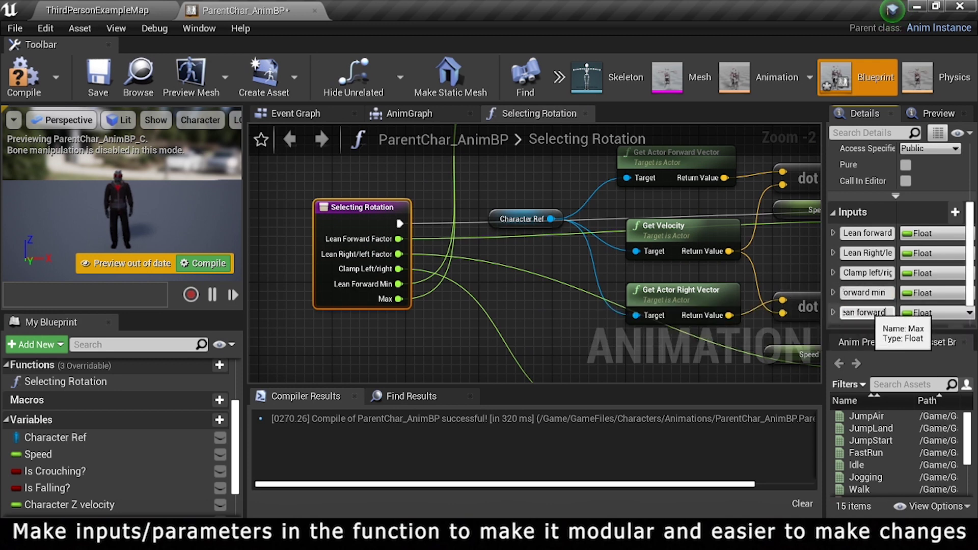
pyautogui.click(306, 113)
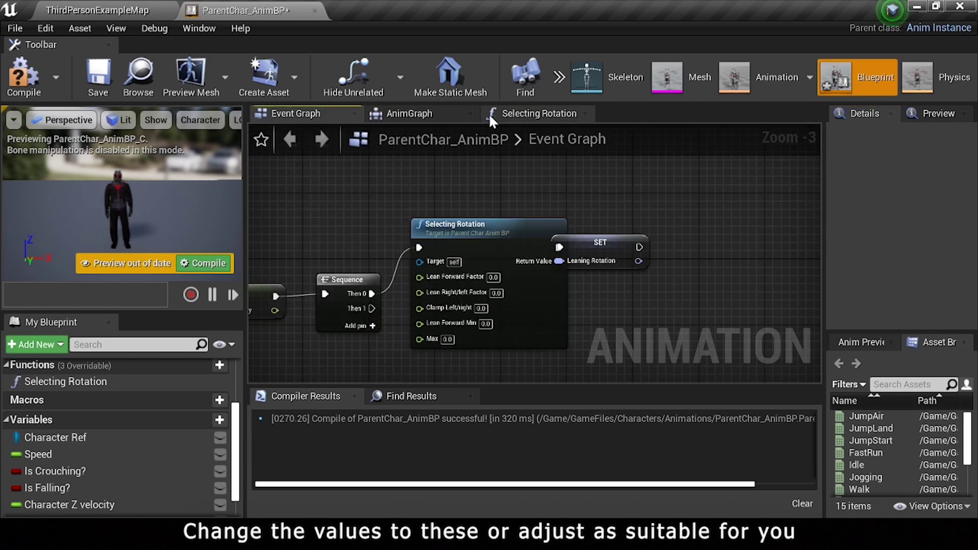
# Rename the Selecting Rotation call's last input to Lean forward max.
pyautogui.click(586, 113)
pyautogui.click(654, 238)
pyautogui.scroll(2, 439, 293)
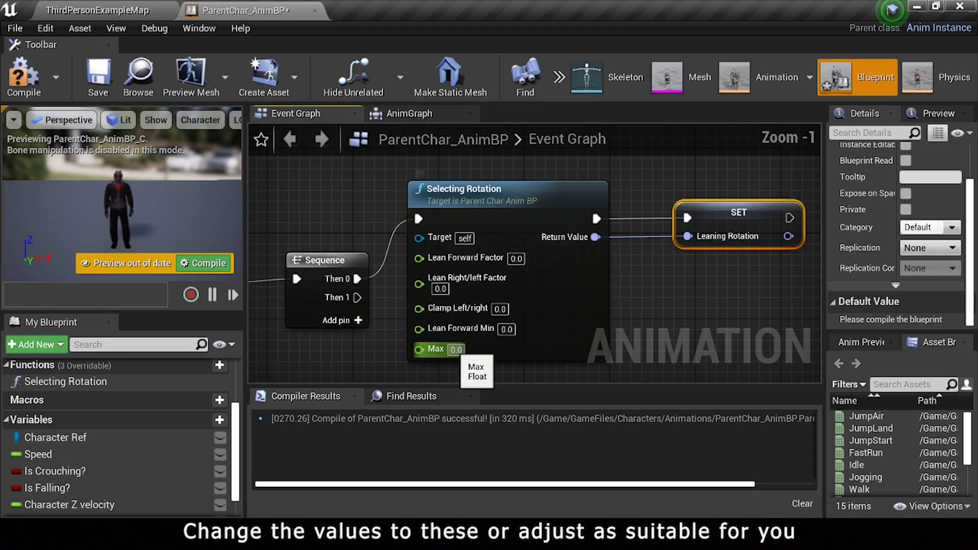
pyautogui.moveTo(494, 345); pyautogui.dragTo(478, 308, button='right')
pyautogui.click(537, 306)
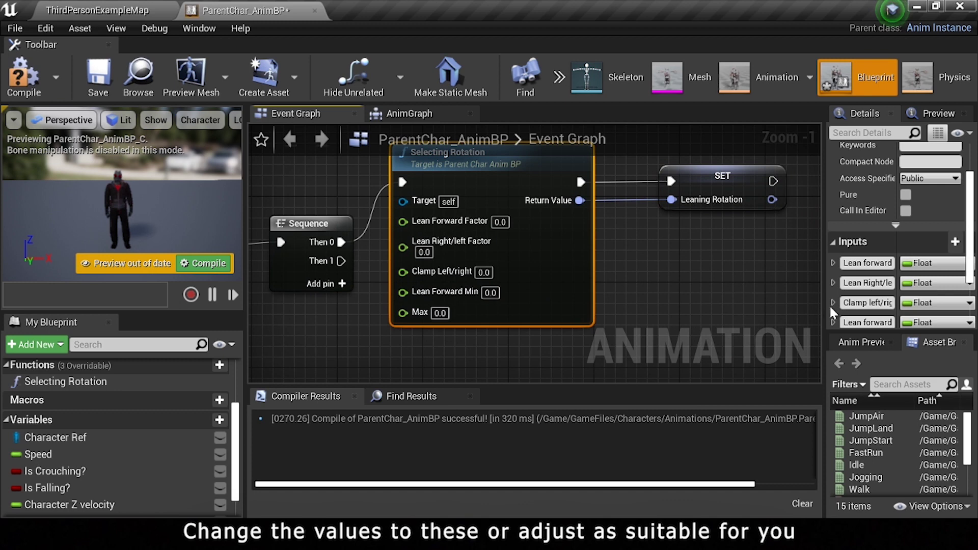
pyautogui.write('Lean')
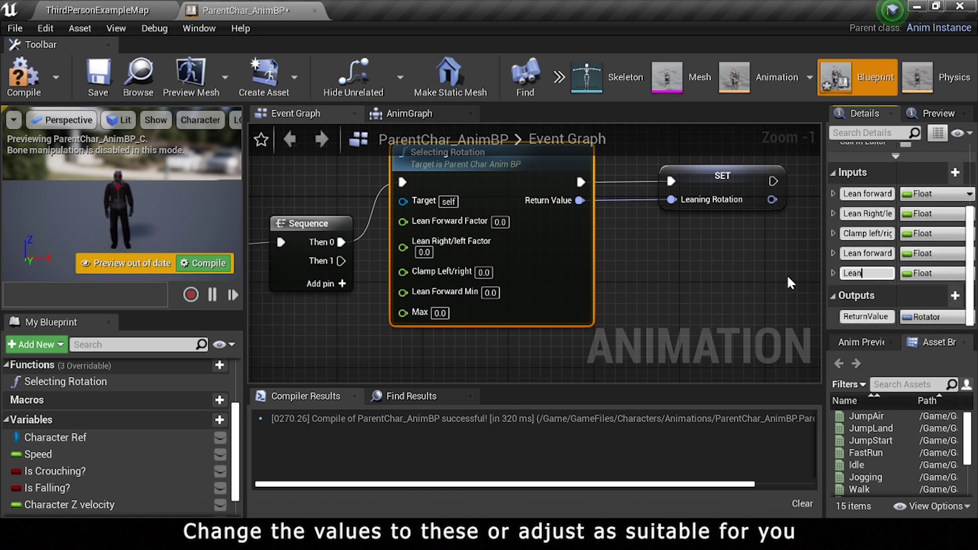
pyautogui.write(' forward max')
pyautogui.press('Return')
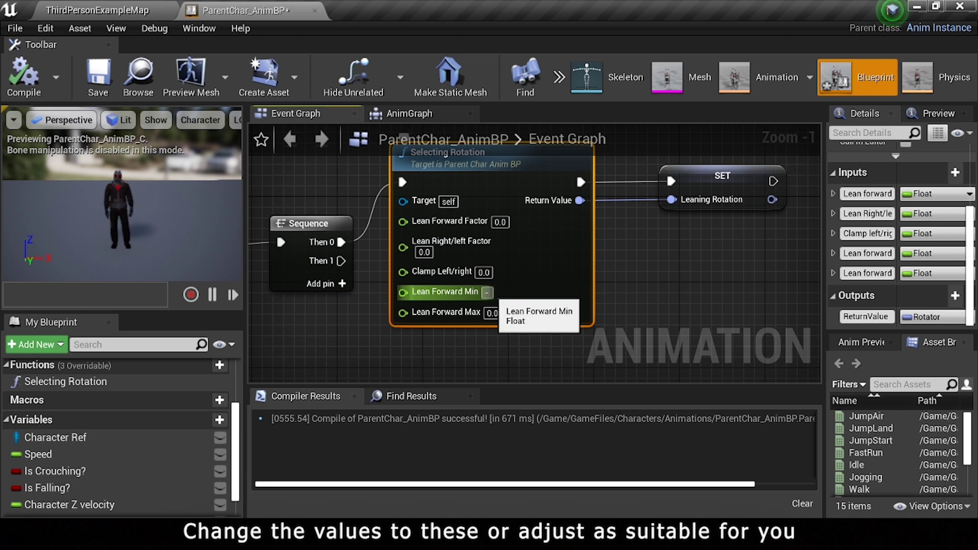
pyautogui.write('40.0')
# Set Lean Forward Max to 100 and enter the remaining pin values on the call.
pyautogui.click(492, 313)
pyautogui.write('100')
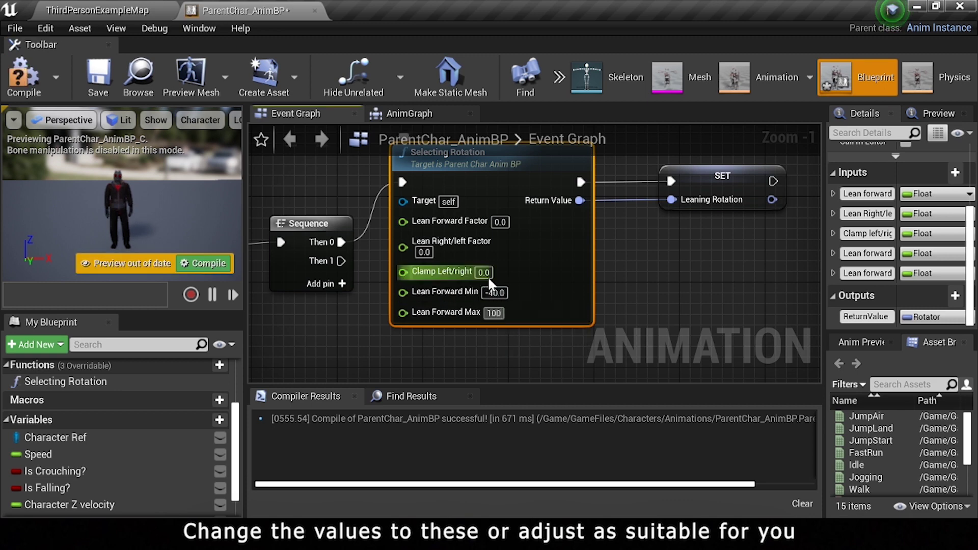
pyautogui.click(606, 293)
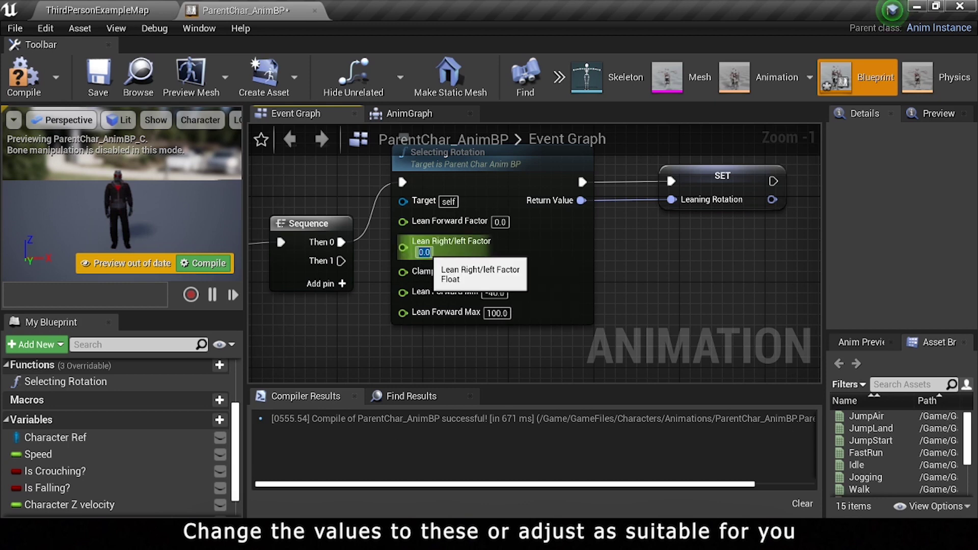
pyautogui.write('1')
pyautogui.write('-5')
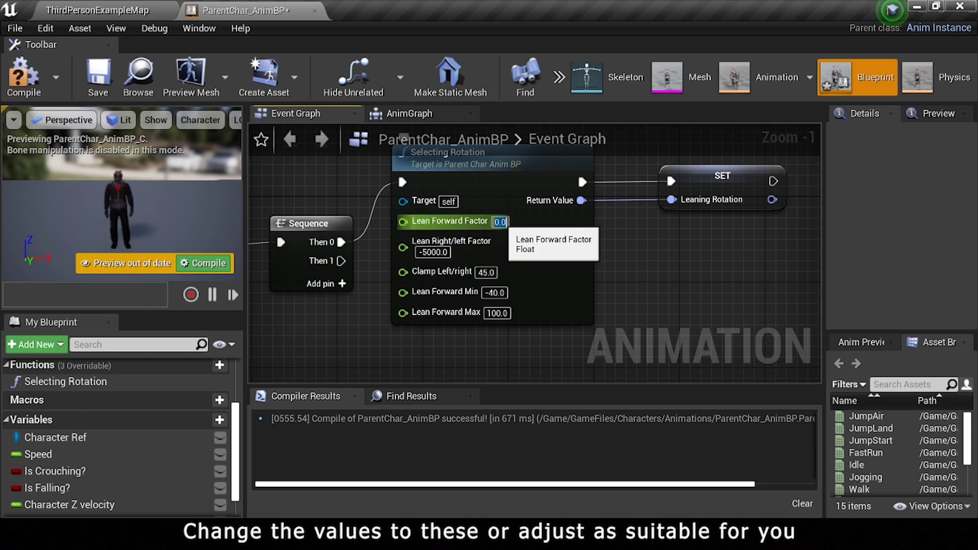
pyautogui.write('000')
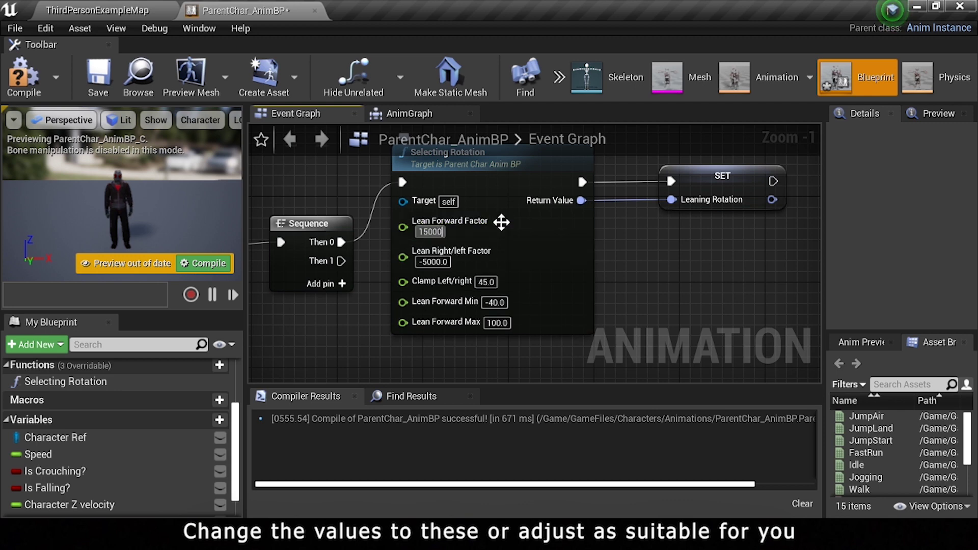
pyautogui.scroll(-4, 481, 217)
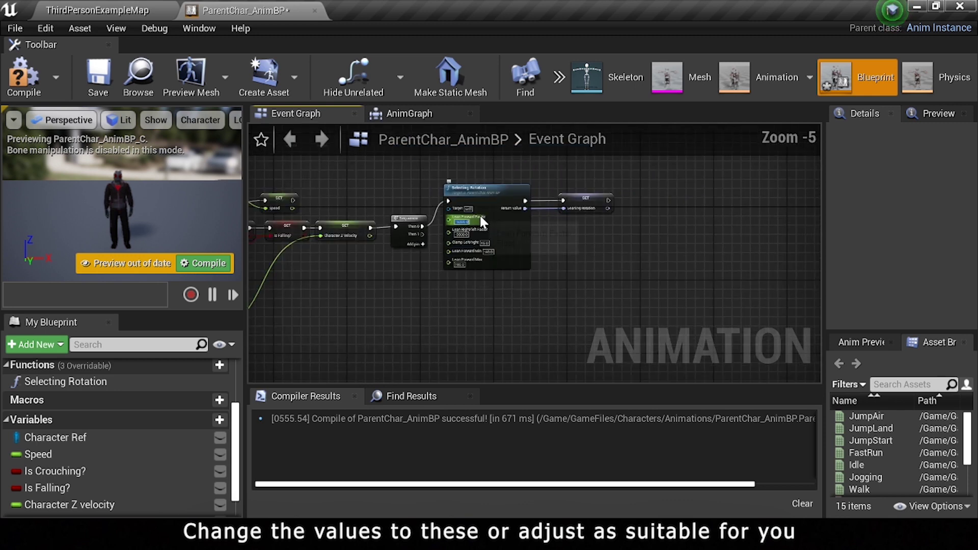
pyautogui.click(415, 117)
# Insert Local To Component and Transform (Modify) Bone nodes after the Slot pose.
pyautogui.click(672, 205)
pyautogui.moveTo(673, 211); pyautogui.dragTo(729, 205)
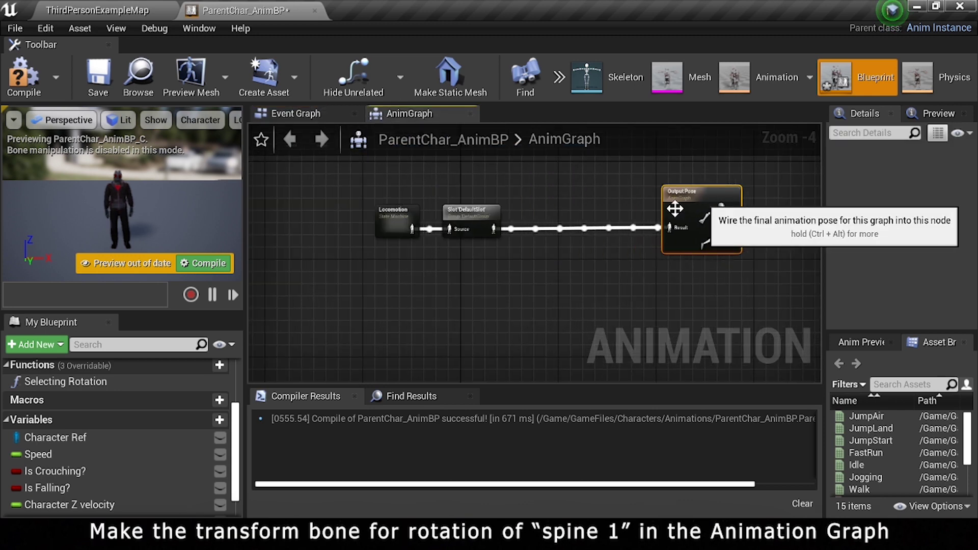
pyautogui.moveTo(495, 230)
pyautogui.mouseDown()
pyautogui.moveTo(516, 271)
pyautogui.moveTo(551, 225)
pyautogui.moveTo(606, 227)
pyautogui.mouseUp()
pyautogui.write('component')
pyautogui.press('Escape')
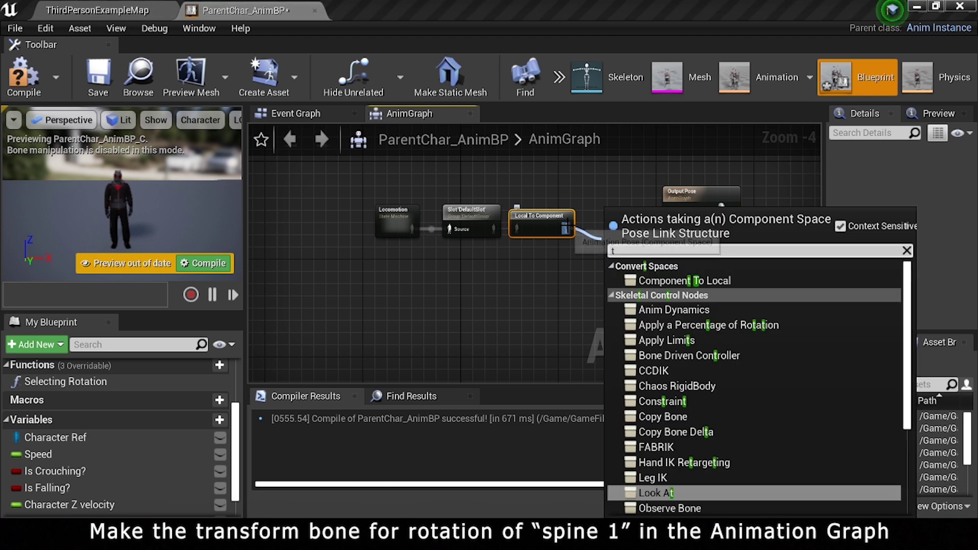
pyautogui.write('trans')
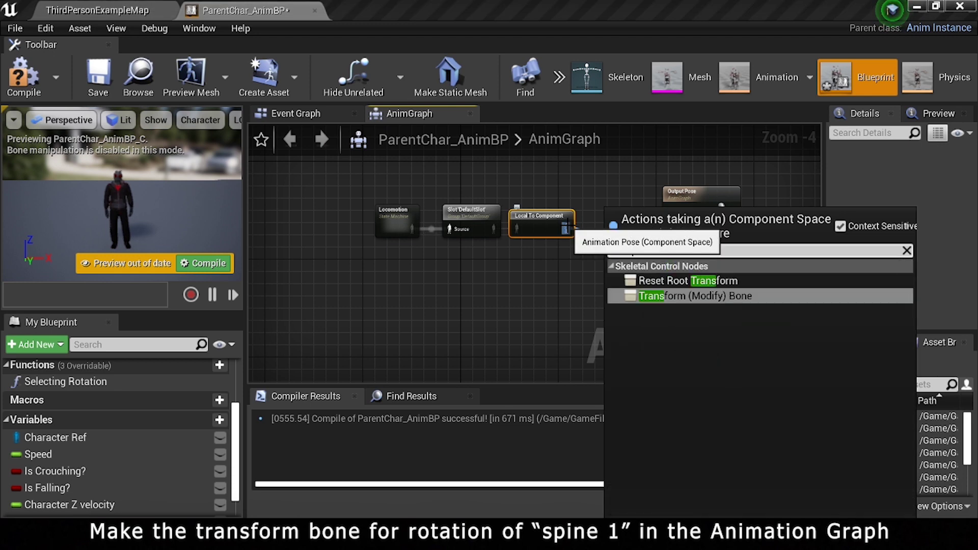
pyautogui.click(662, 295)
# Set the bone node to spine_01, disable translation and scale, rotation mode Add to Existing.
pyautogui.scroll(2, 642, 256)
pyautogui.moveTo(642, 256); pyautogui.dragTo(461, 279, button='right')
pyautogui.moveTo(556, 193); pyautogui.dragTo(693, 199)
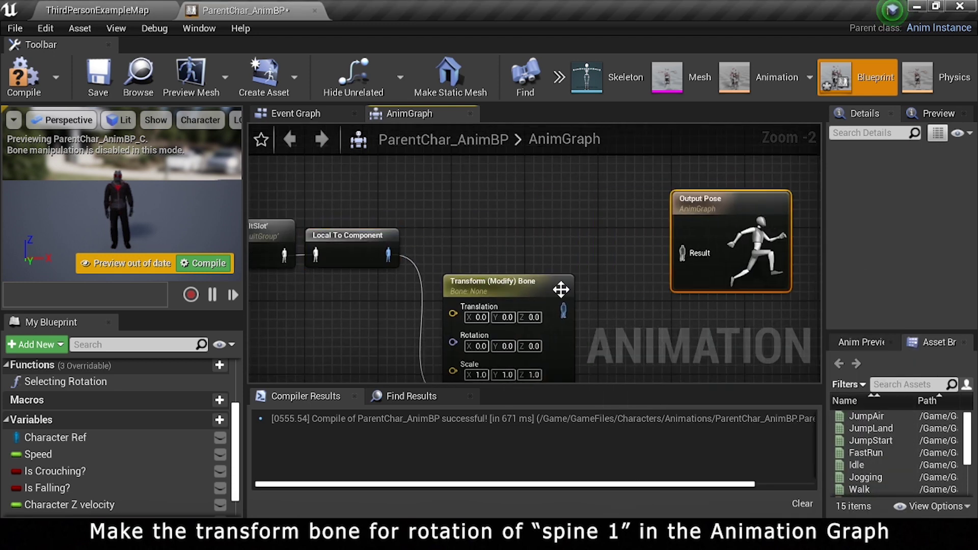
pyautogui.moveTo(484, 279); pyautogui.dragTo(484, 208)
pyautogui.click(927, 174)
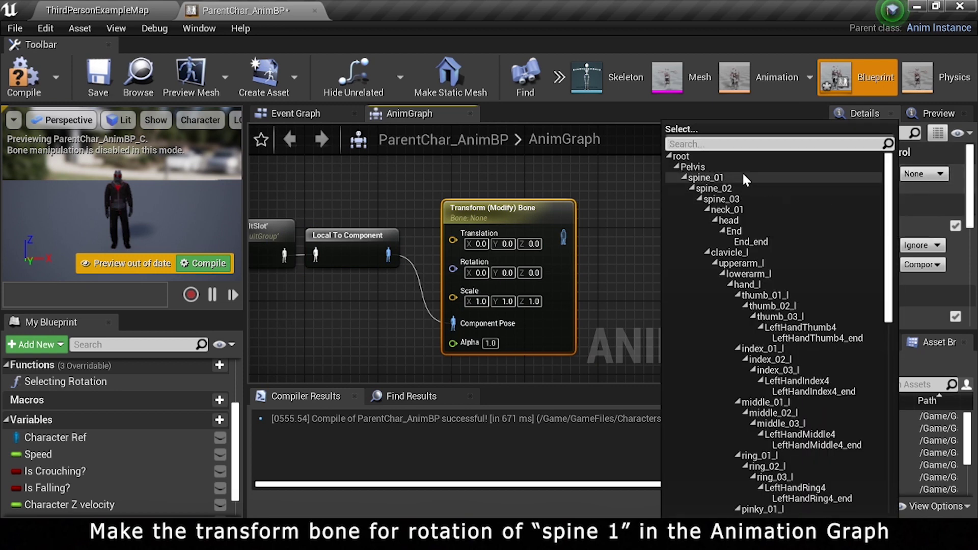
pyautogui.click(732, 176)
pyautogui.moveTo(824, 229); pyautogui.dragTo(745, 230)
pyautogui.click(955, 226)
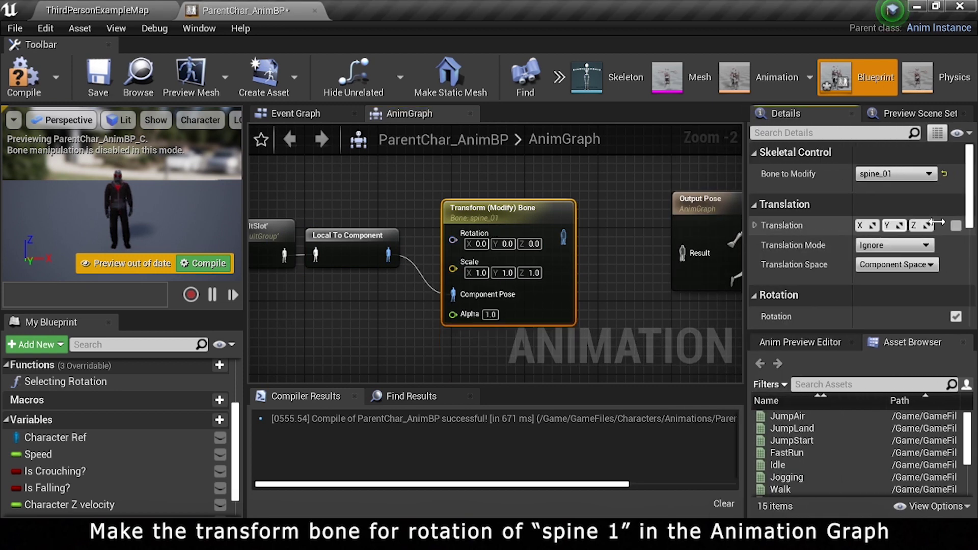
pyautogui.scroll(-5, 910, 270)
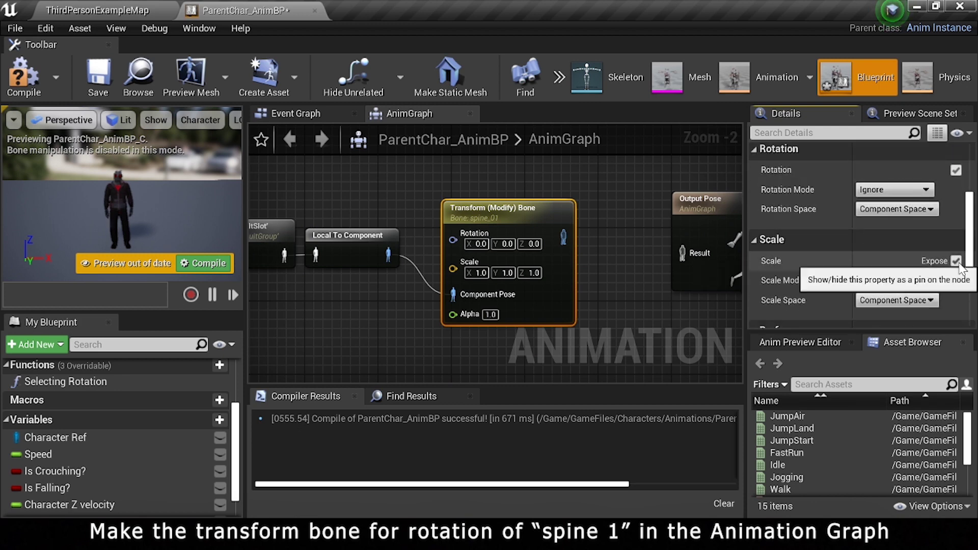
pyautogui.click(956, 261)
pyautogui.click(894, 190)
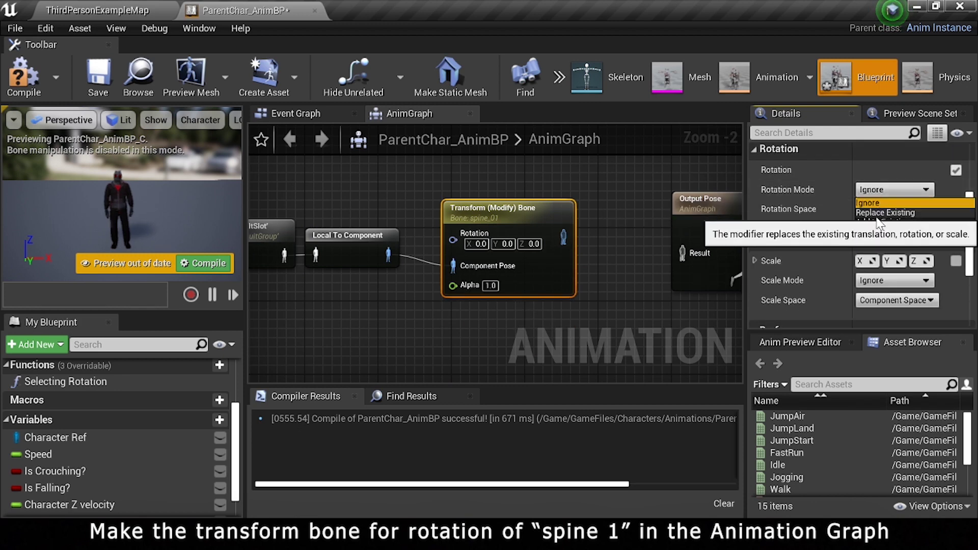
pyautogui.click(884, 222)
# Connect the bone node's pose into Output Pose and arrange the Component To Local node.
pyautogui.moveTo(747, 221); pyautogui.dragTo(778, 221)
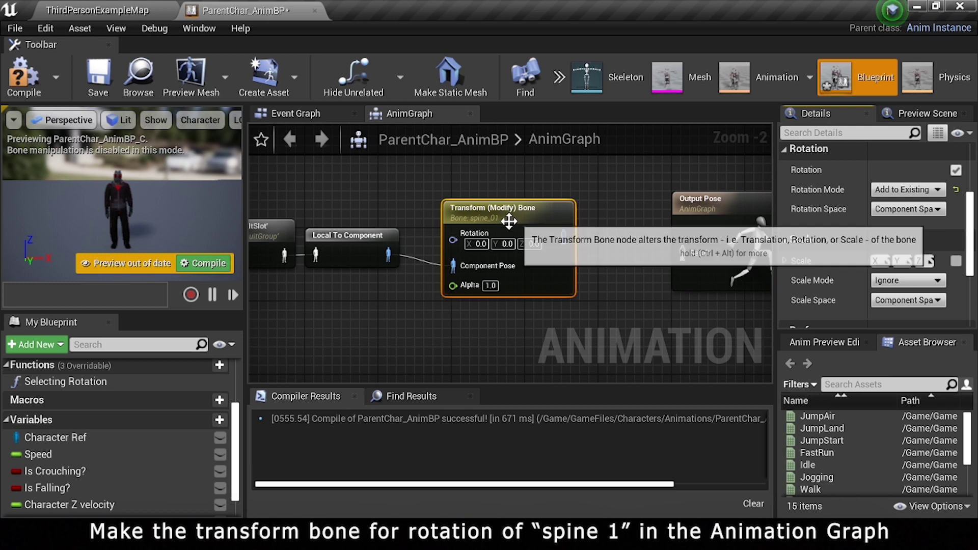
pyautogui.moveTo(507, 217); pyautogui.dragTo(507, 208)
pyautogui.moveTo(563, 228); pyautogui.dragTo(681, 250)
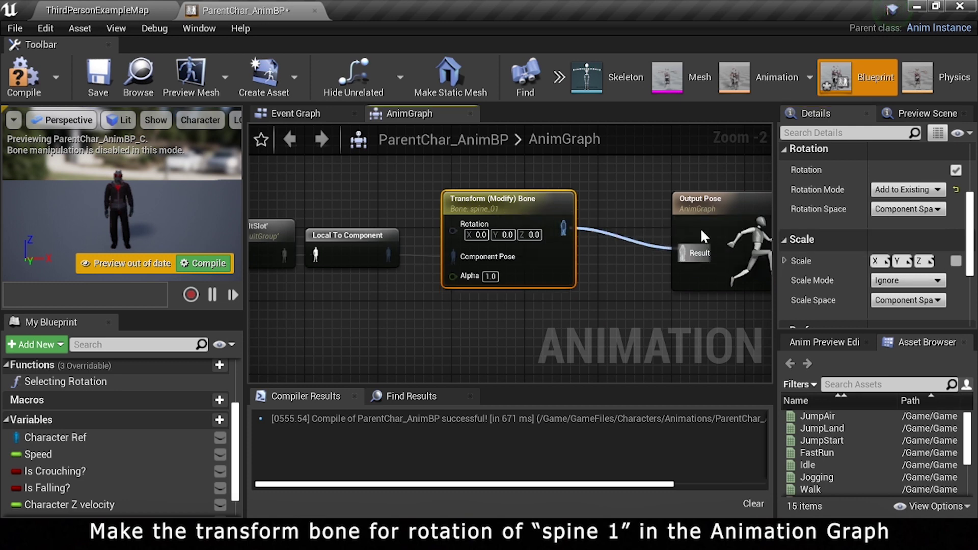
pyautogui.moveTo(444, 213); pyautogui.dragTo(463, 230)
pyautogui.scroll(-3, 411, 235)
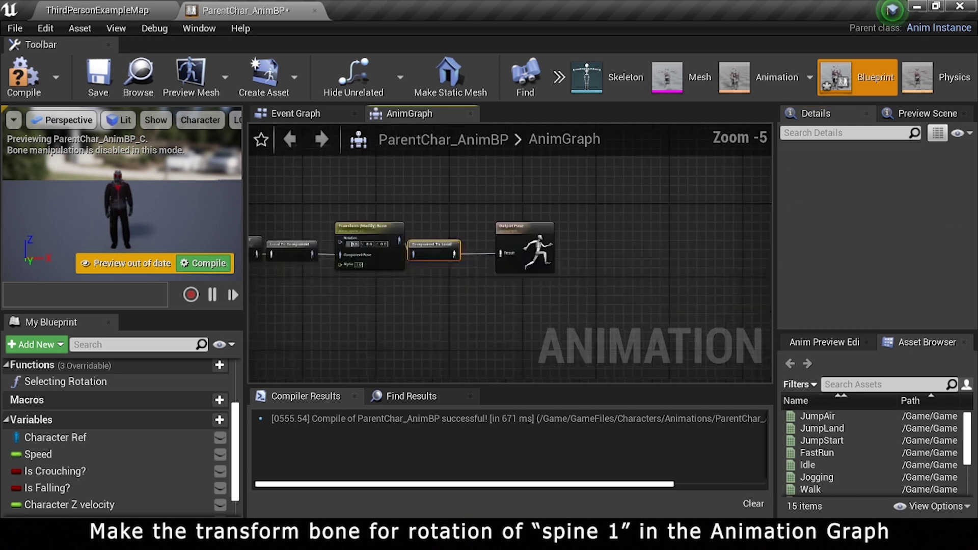
pyautogui.moveTo(255, 230); pyautogui.dragTo(383, 231, button='right')
pyautogui.scroll(1, 580, 262)
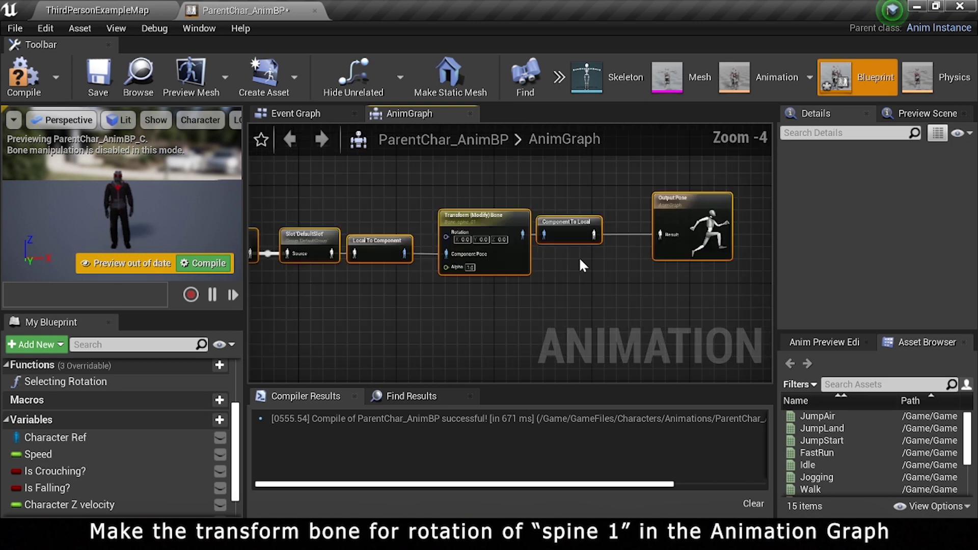
pyautogui.scroll(1, 547, 262)
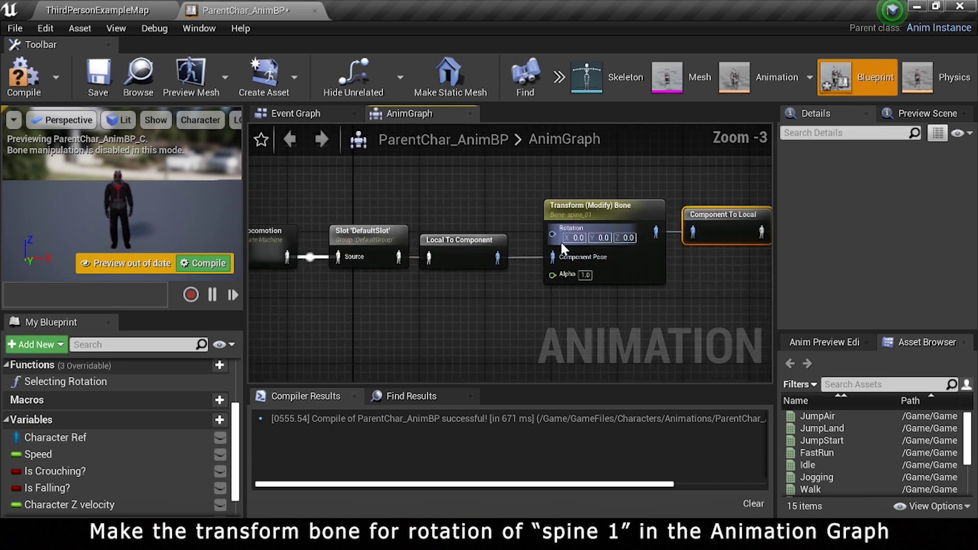
pyautogui.scroll(1, 561, 241)
pyautogui.scroll(-1, 81, 489)
# Feed a Leaning Rotation getter into the bone's rotation input.
pyautogui.moveTo(83, 489); pyautogui.dragTo(423, 202)
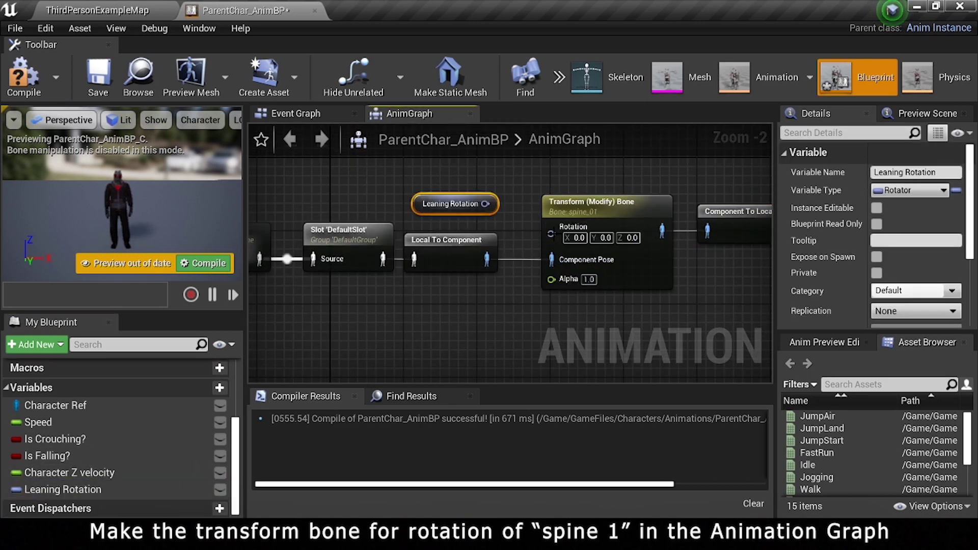
pyautogui.moveTo(551, 234); pyautogui.dragTo(489, 204)
pyautogui.click(293, 113)
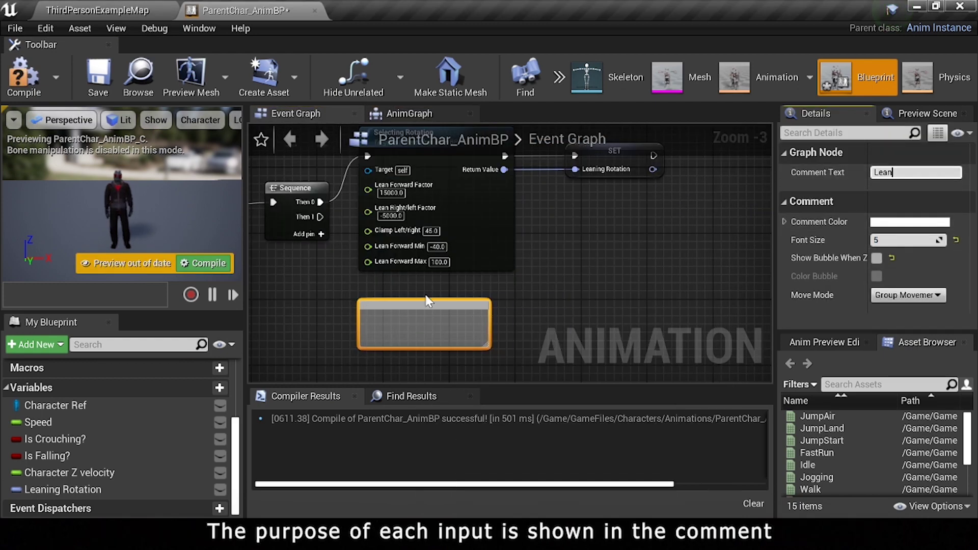
# Write a comment describing Lean forward factor, Lean Right/Left factor, Clamp Left/Right and Lean forward max.
pyautogui.write('Lean forward factor- How far to lean forward. Higher value means less leaning')
pyautogui.hotkey('shift', 'Return')
pyautogui.write('Lean Right/Left facto')
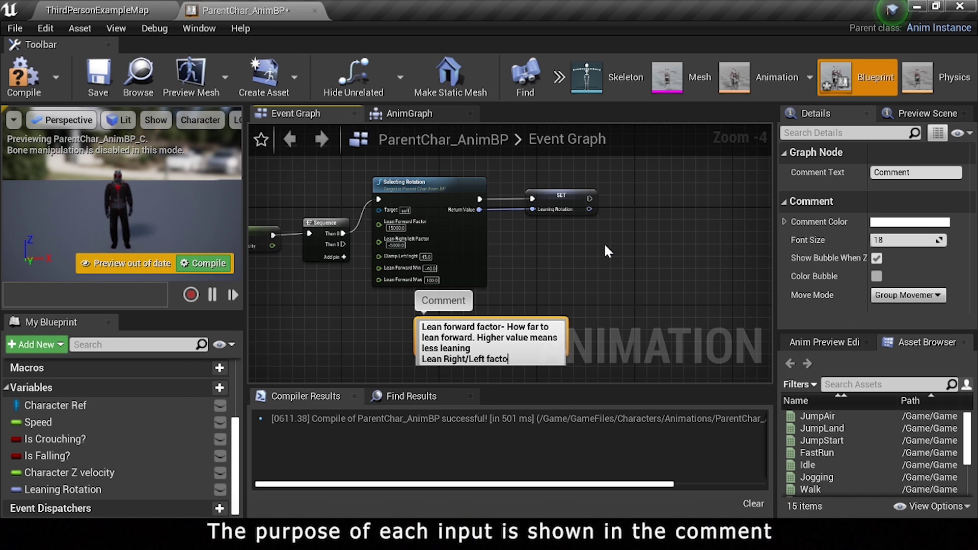
pyautogui.write('r- How far to lean sideways Clamp ')
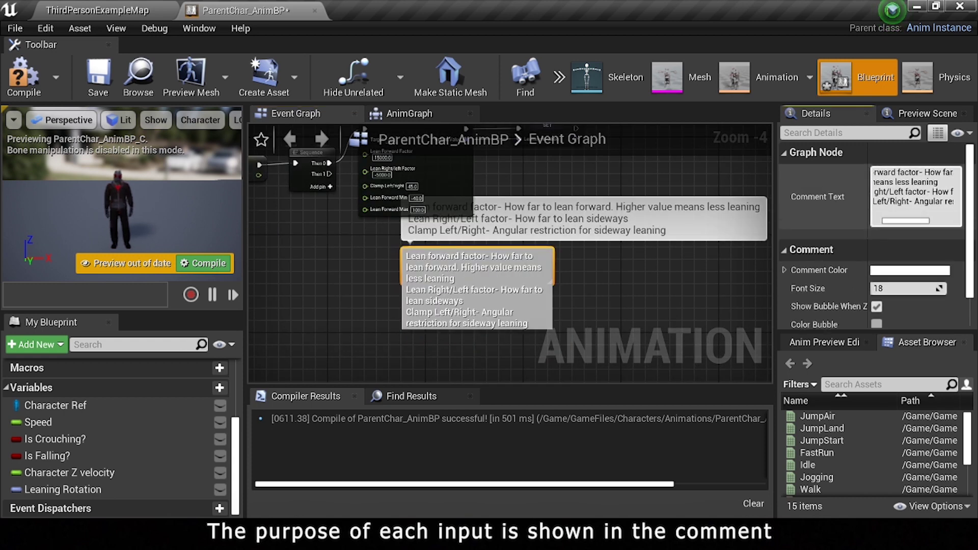
pyautogui.write('Left/Right- Angular restriction for sideway leaning Lean forward min-')
pyautogui.hotkey('shift', 'Return')
pyautogui.write('Lean forward max- Furthest angle forward player can tilt')
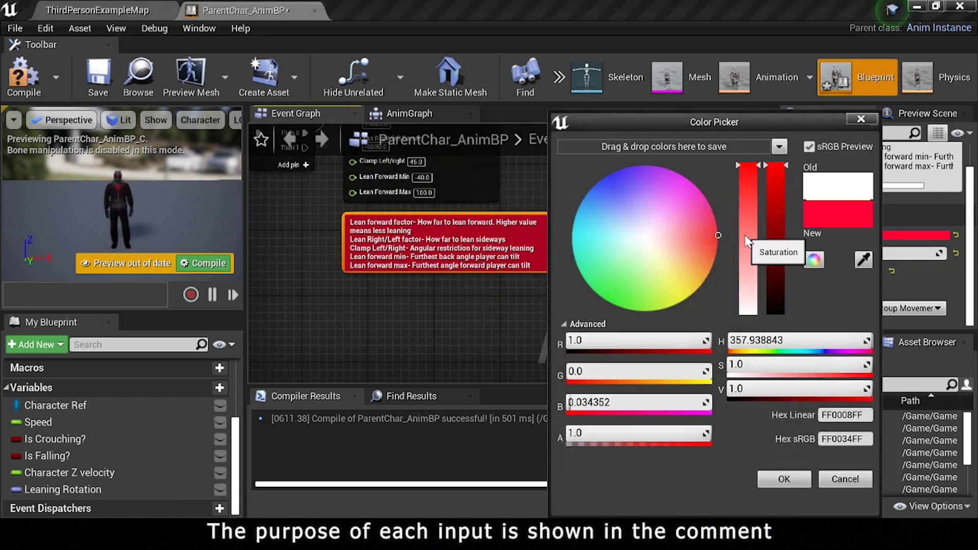
pyautogui.click(385, 216)
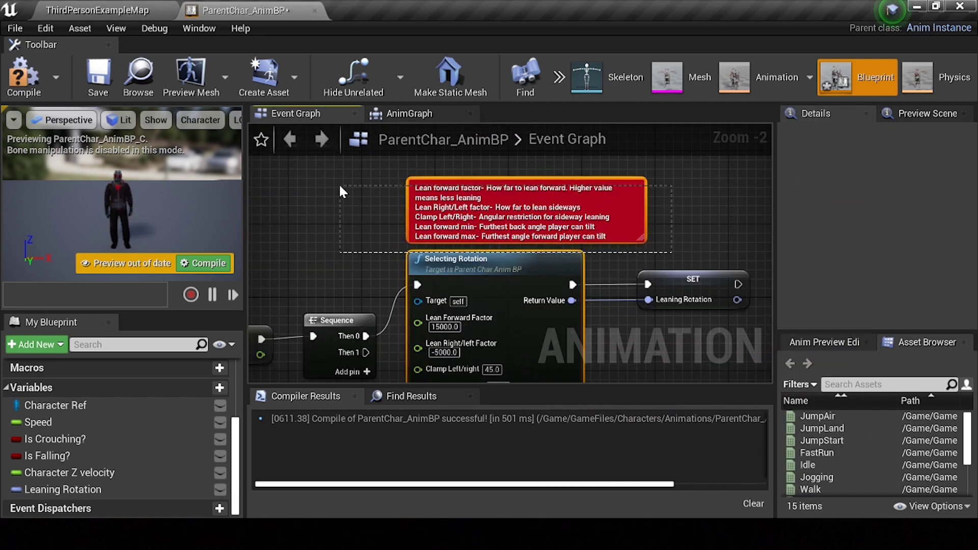
# Recompile the animation blueprint and return to the ThirdPersonExampleMap level.
pyautogui.moveTo(397, 170); pyautogui.dragTo(393, 138, button='right')
pyautogui.click(409, 113)
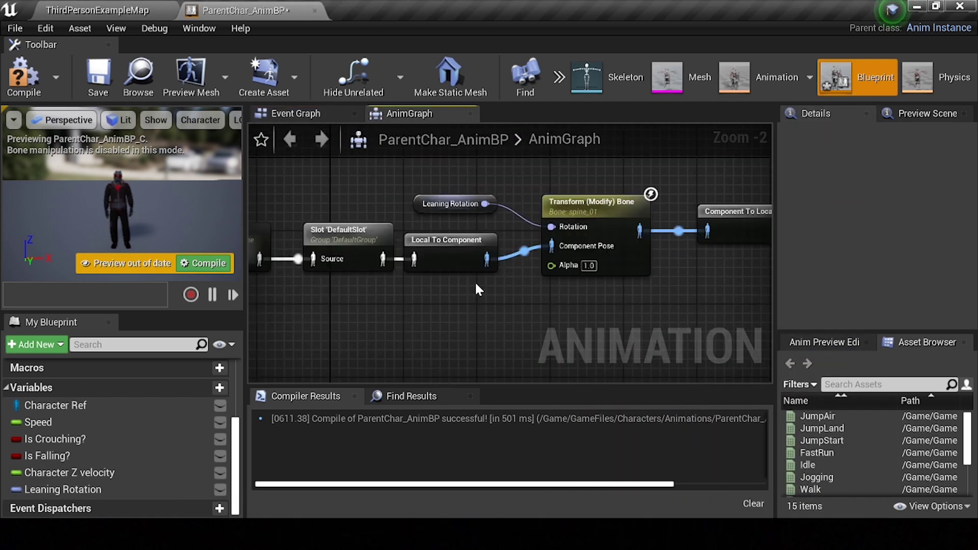
pyautogui.scroll(-2, 469, 245)
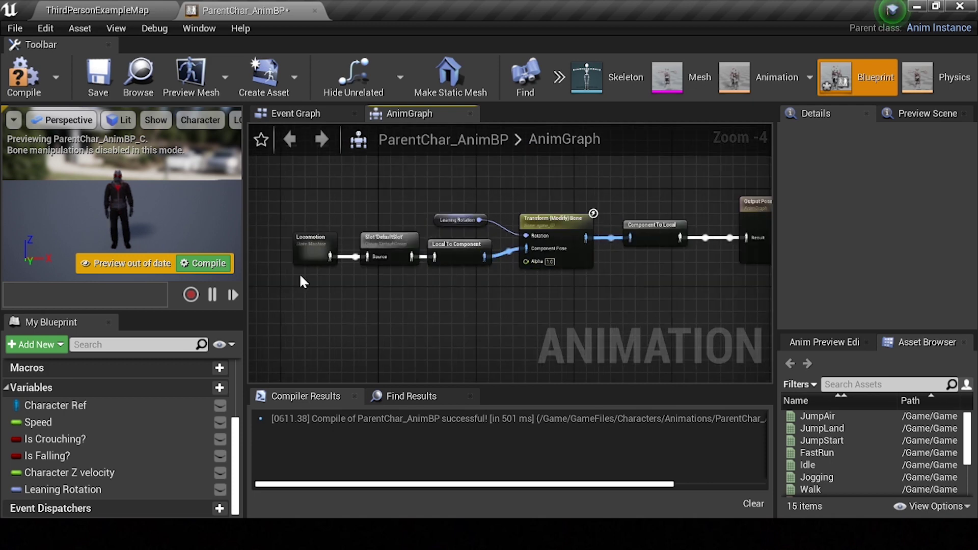
pyautogui.click(23, 76)
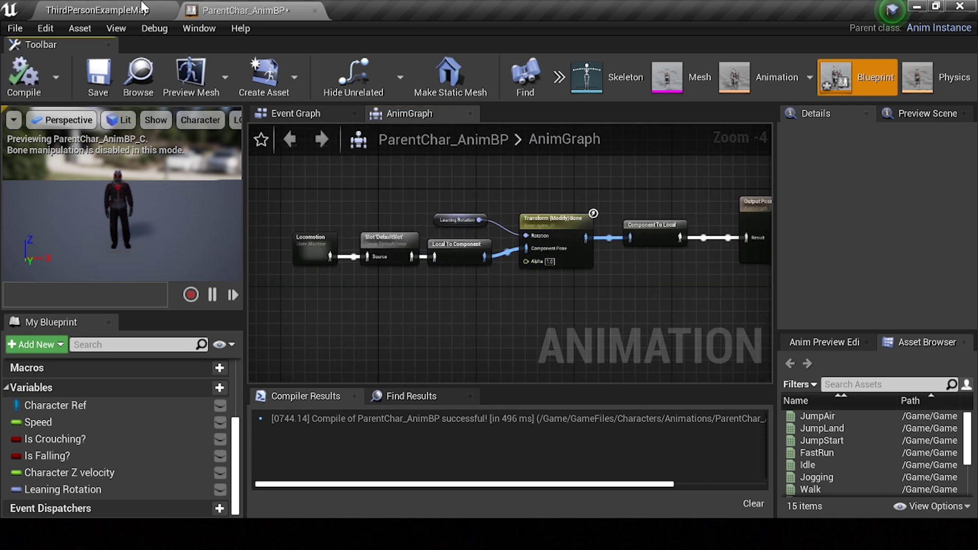
pyautogui.click(134, 7)
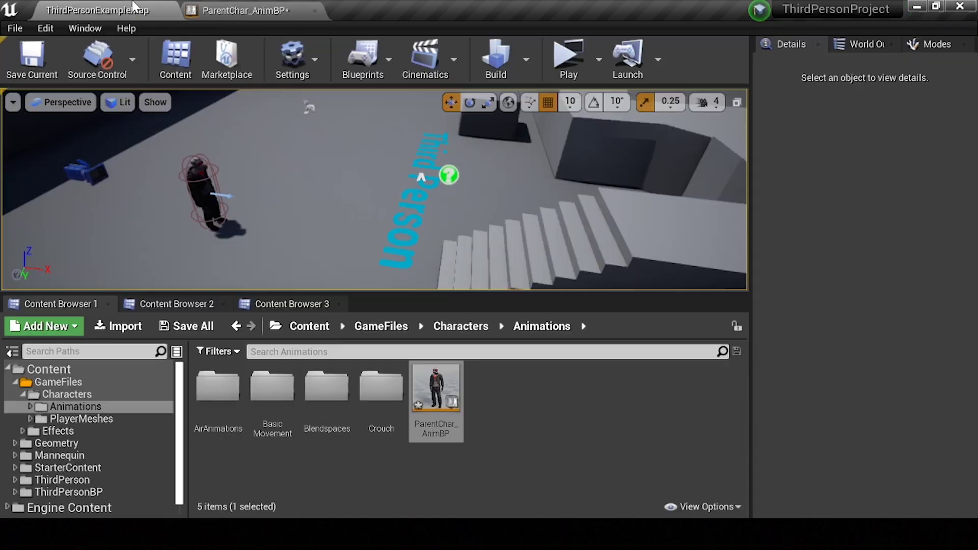
# Play-test the level, running the character with W to check the lean, then return to ParentChar_AnimBP.
pyautogui.click(580, 74)
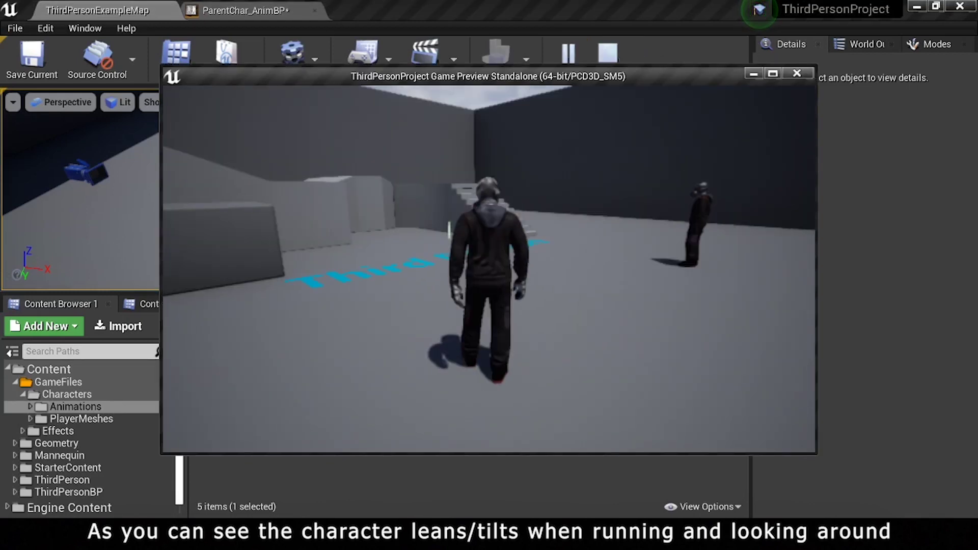
pyautogui.press('w')
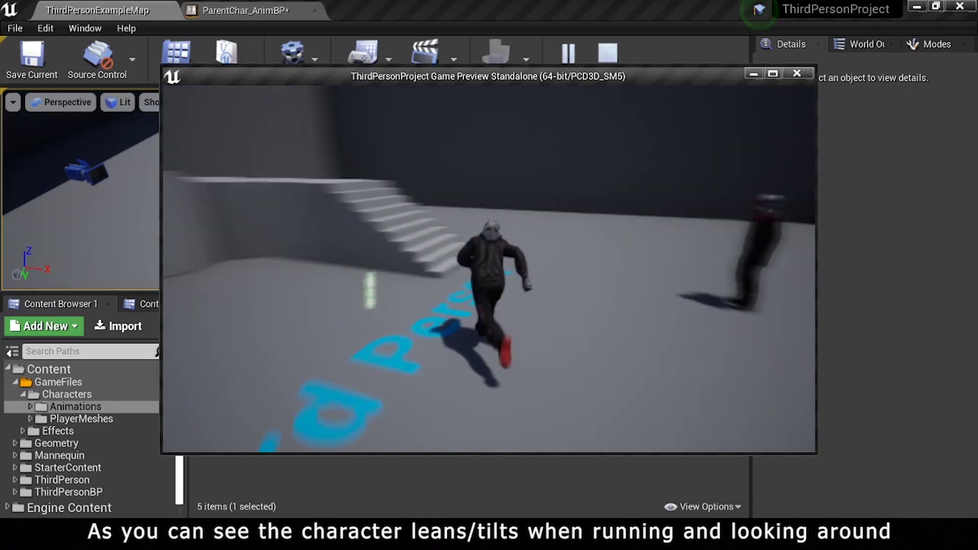
pyautogui.press('w')
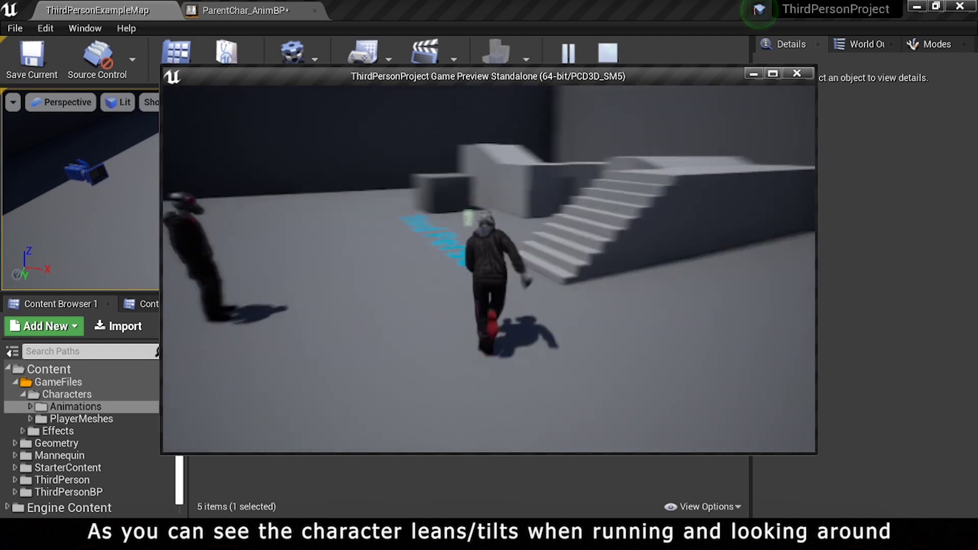
pyautogui.press('w')
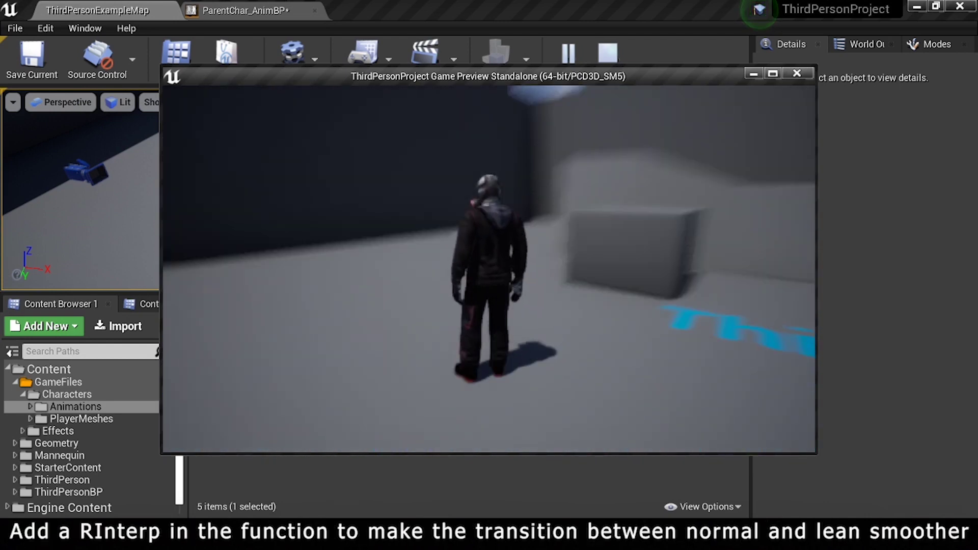
pyautogui.press('Escape')
pyautogui.click(249, 10)
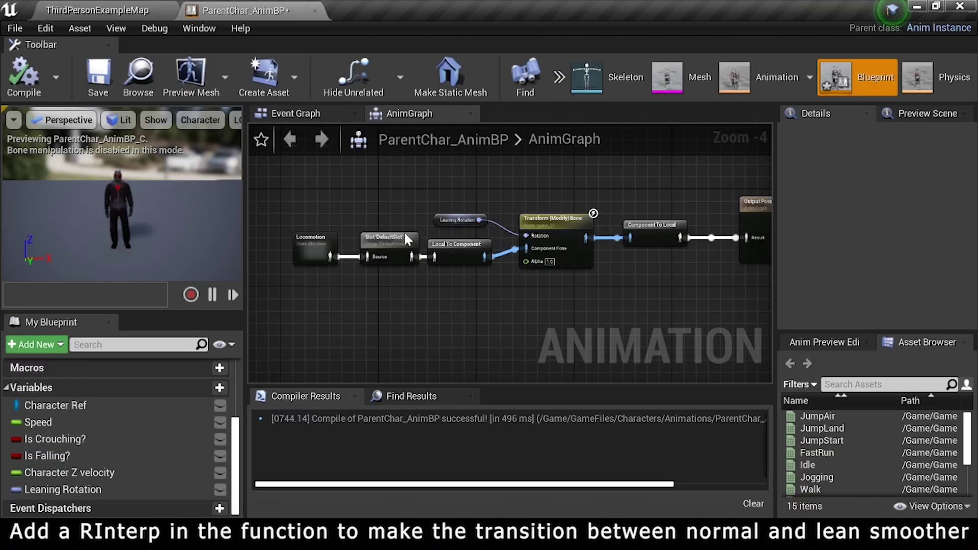
# Open the Selecting Rotation function and add an RInterp To node from Make Rotator's result.
pyautogui.click(299, 116)
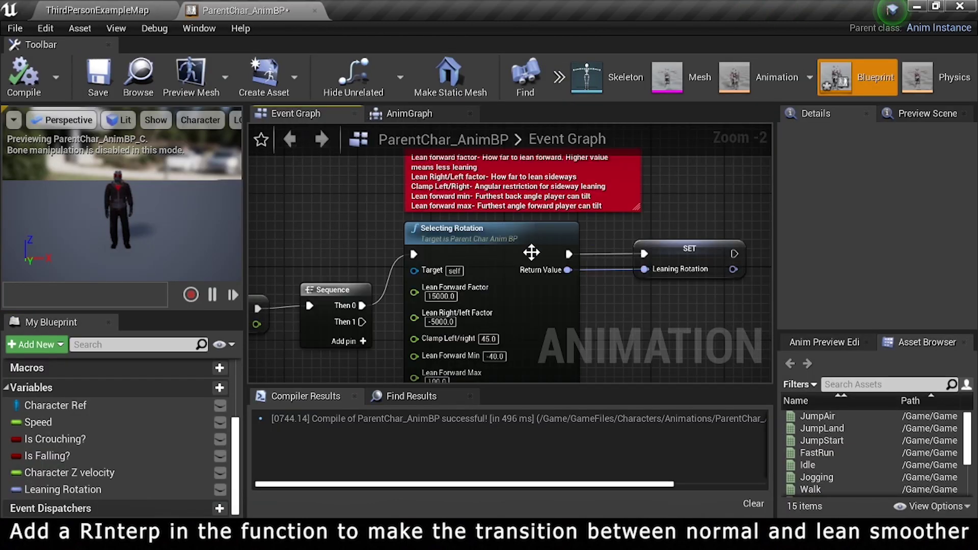
pyautogui.doubleClick(531, 253)
pyautogui.scroll(2, 576, 266)
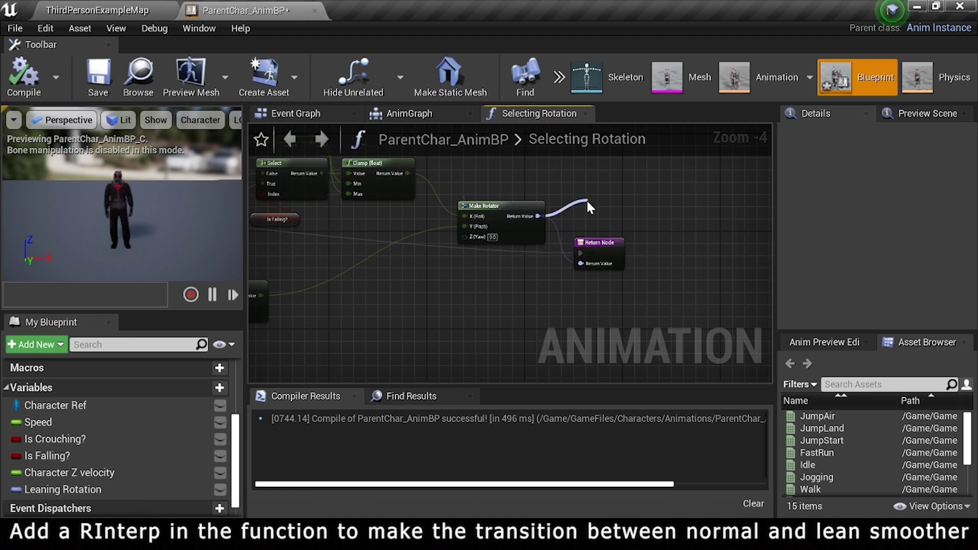
pyautogui.moveTo(538, 216); pyautogui.dragTo(586, 200)
pyautogui.write('rinterp')
pyautogui.press('Return')
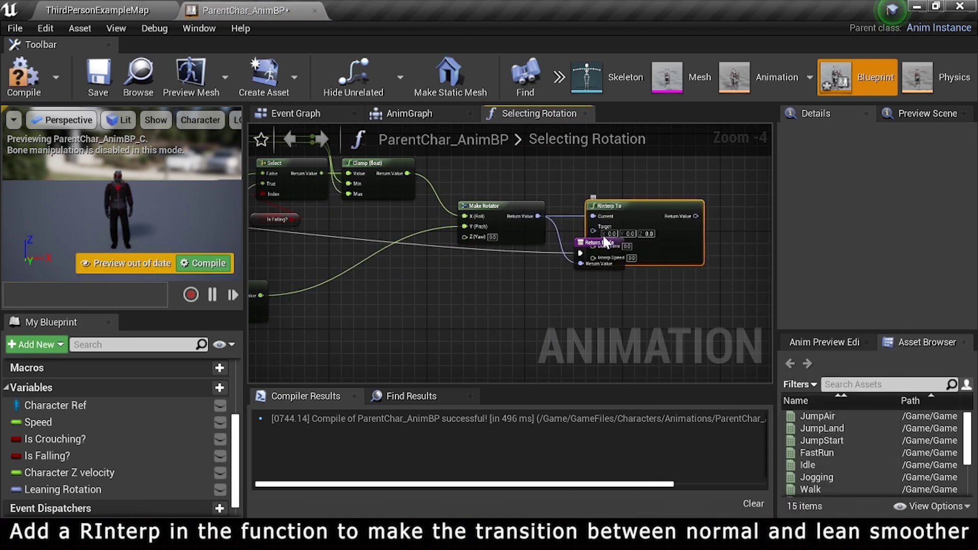
# Wire RInterp To into the Return Node with Make Rotator as Target, and add a Leaning Rotation getter.
pyautogui.moveTo(607, 235); pyautogui.dragTo(536, 276, button='right')
pyautogui.moveTo(515, 293); pyautogui.dragTo(693, 263)
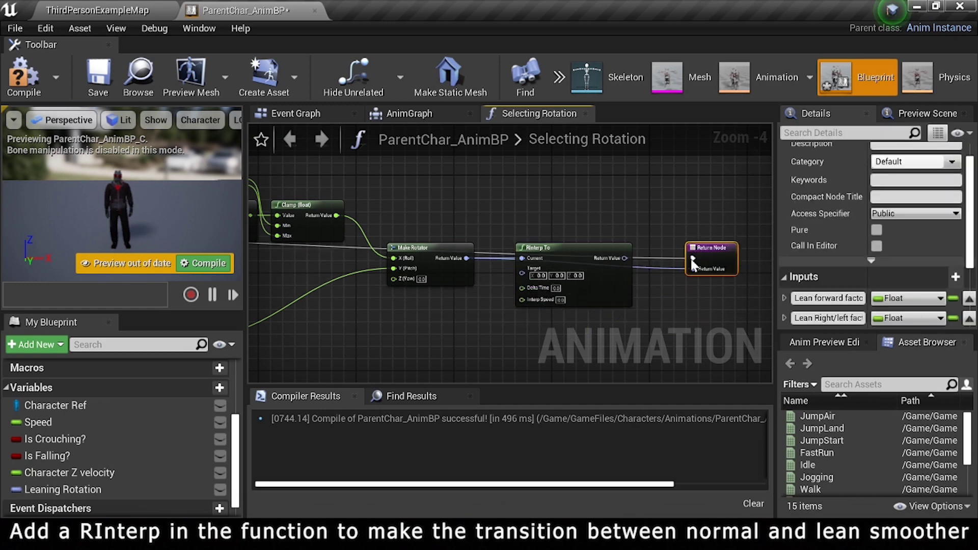
pyautogui.moveTo(617, 270); pyautogui.dragTo(623, 259)
pyautogui.moveTo(711, 249); pyautogui.dragTo(711, 230)
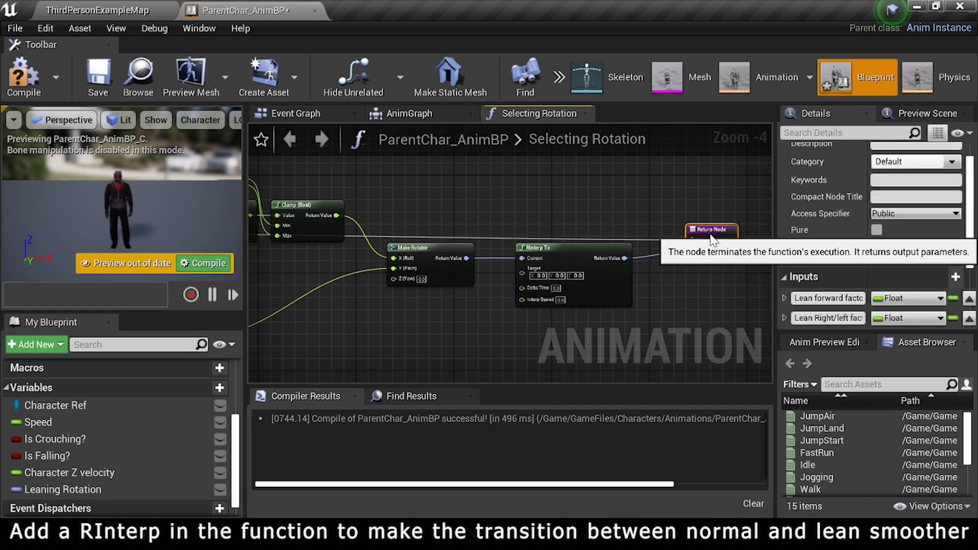
pyautogui.scroll(1, 627, 277)
pyautogui.moveTo(439, 245); pyautogui.dragTo(586, 239, button='right')
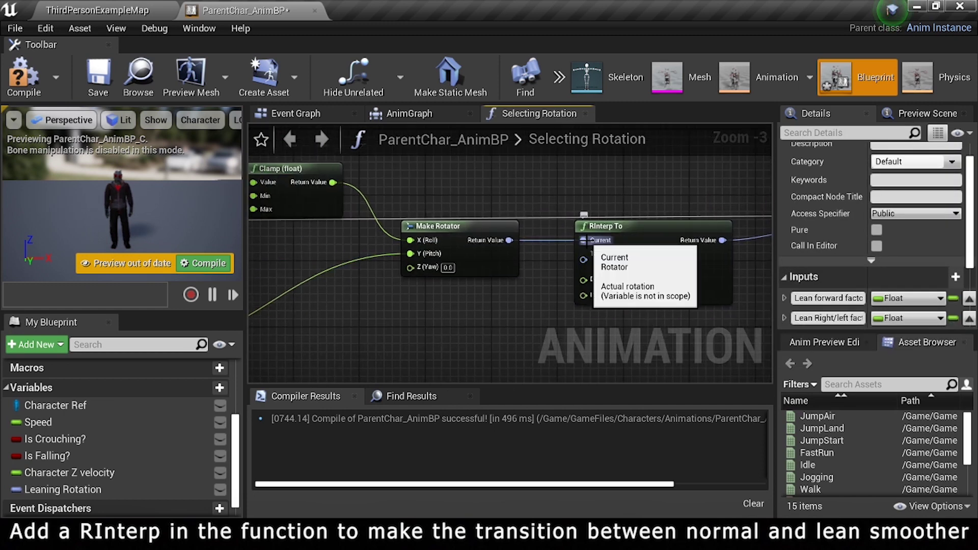
pyautogui.keyDown('ctrl'); pyautogui.moveTo(589, 240); pyautogui.dragTo(583, 266); pyautogui.keyUp('ctrl')
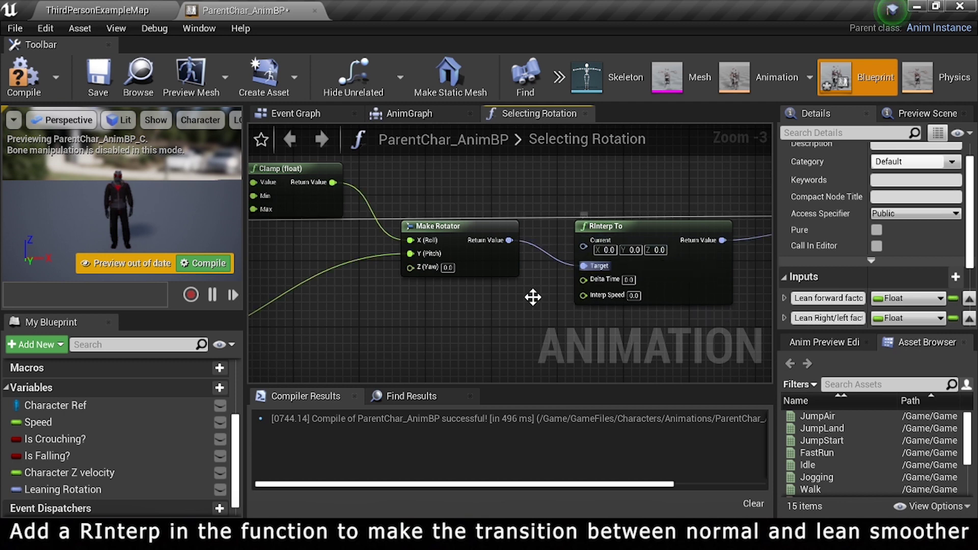
pyautogui.moveTo(68, 488)
pyautogui.keyDown('ctrl'); pyautogui.mouseDown()
pyautogui.moveTo(444, 194)
pyautogui.moveTo(497, 196)
pyautogui.mouseUp(); pyautogui.keyUp('ctrl')
# Connect Leaning Rotation to RInterp To's Current and Get World Delta Seconds to its Delta Time.
pyautogui.moveTo(584, 267); pyautogui.dragTo(493, 300)
pyautogui.write('get world')
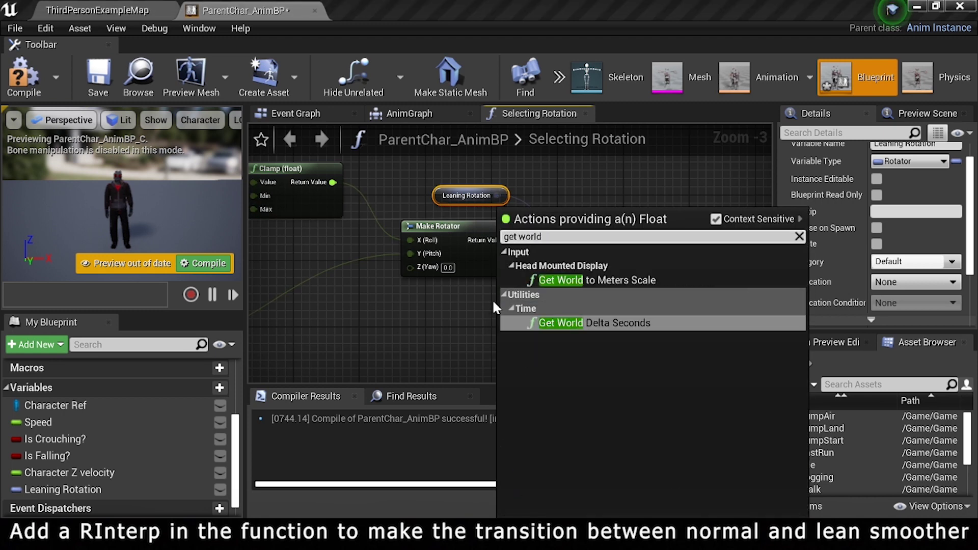
pyautogui.click(578, 321)
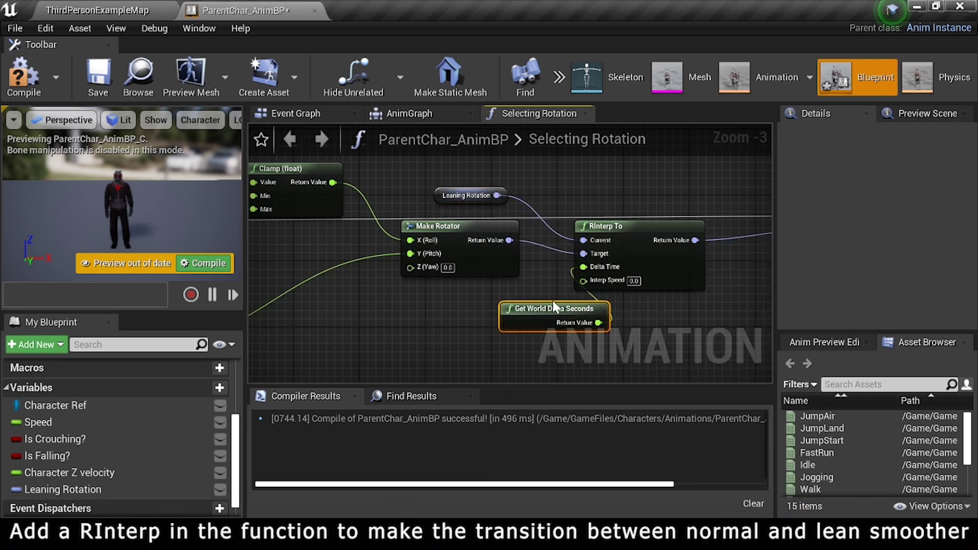
pyautogui.scroll(3, 633, 283)
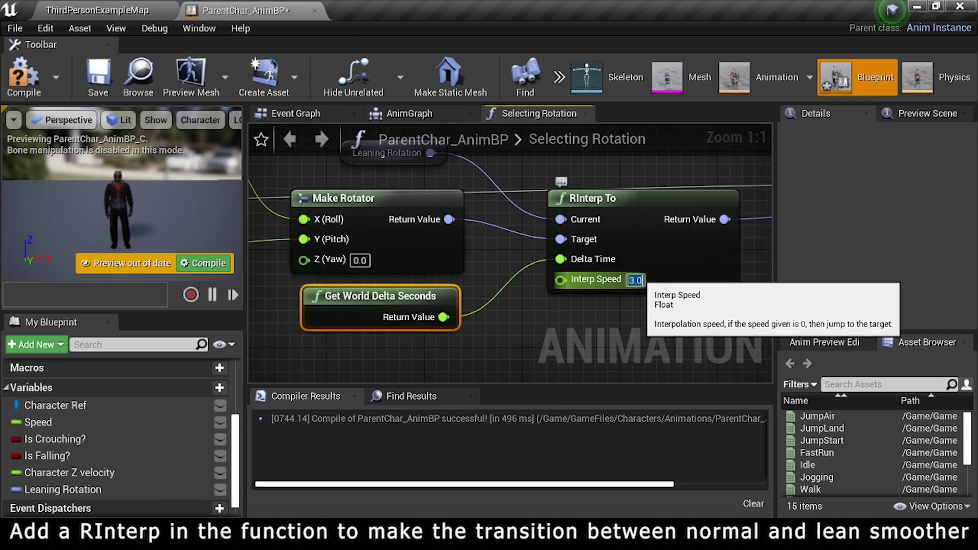
pyautogui.scroll(-5, 641, 215)
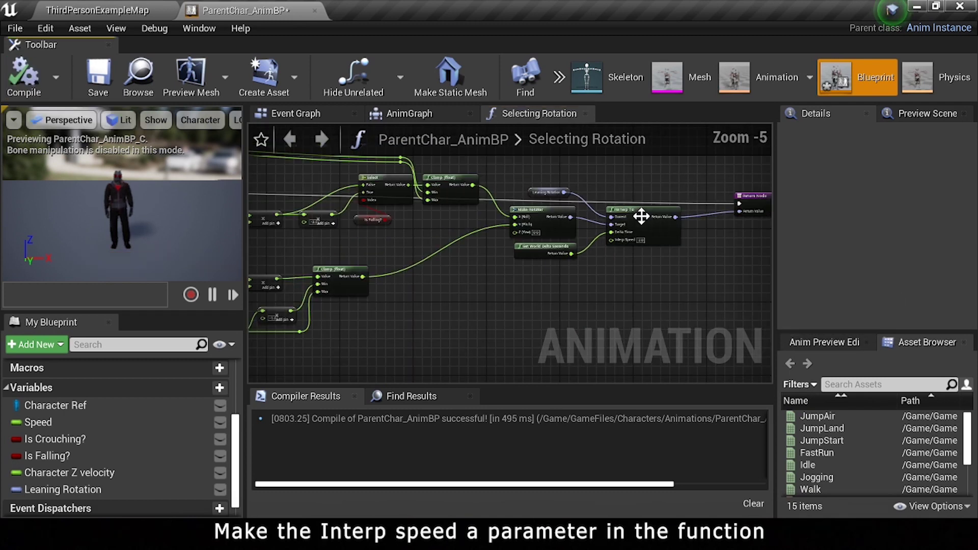
pyautogui.scroll(-2, 641, 216)
pyautogui.scroll(1, 492, 188)
pyautogui.scroll(1, 552, 239)
pyautogui.scroll(1, 722, 249)
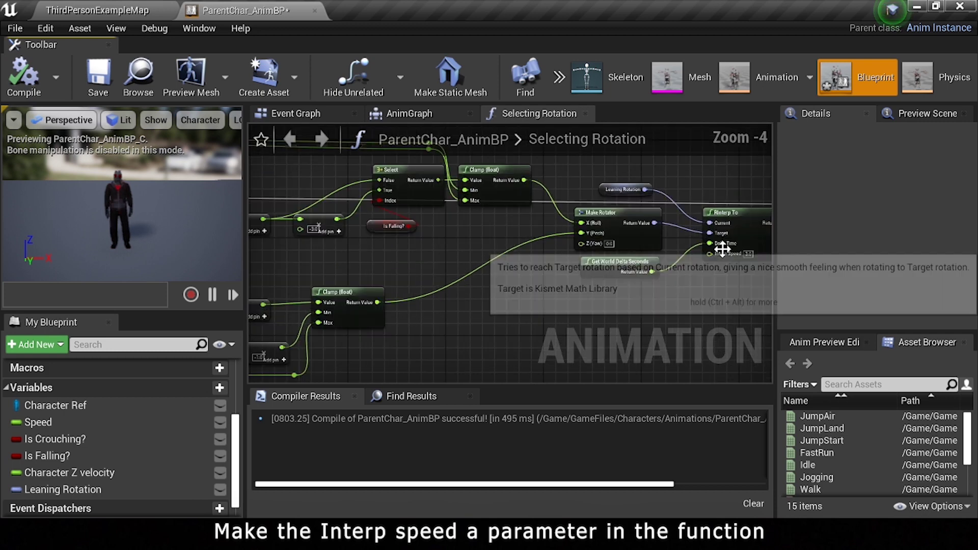
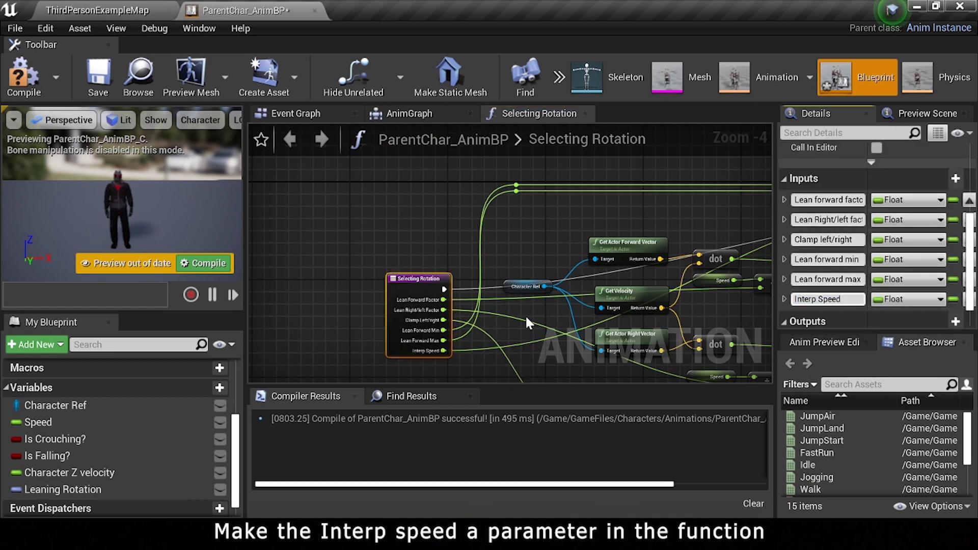
# Route the function's Interp Speed input through a reroute node into RInterp To's Interp Speed.
pyautogui.scroll(-1, 525, 315)
pyautogui.scroll(-1, 608, 259)
pyautogui.scroll(1, 586, 230)
pyautogui.moveTo(554, 192); pyautogui.dragTo(549, 192, button='right')
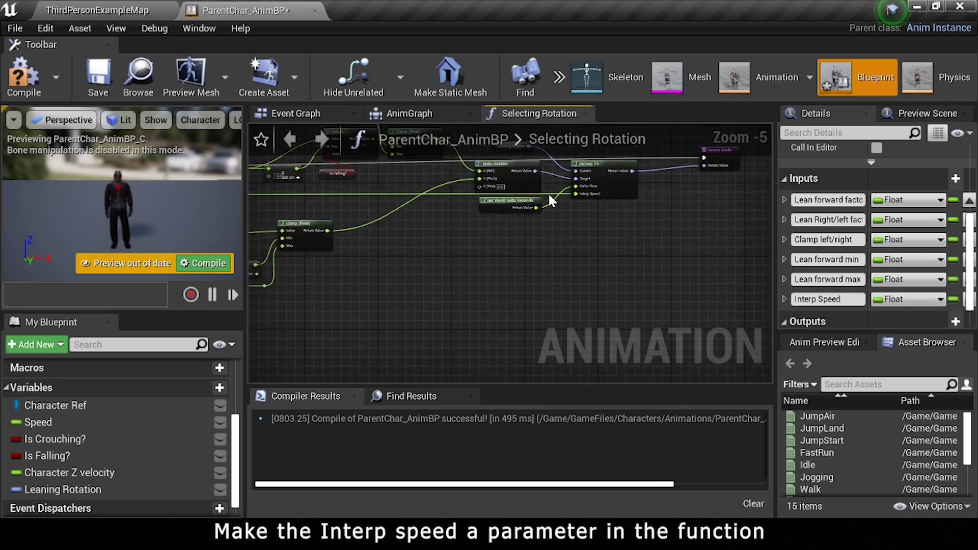
pyautogui.doubleClick(549, 193)
pyautogui.moveTo(531, 308); pyautogui.dragTo(699, 285, button='right')
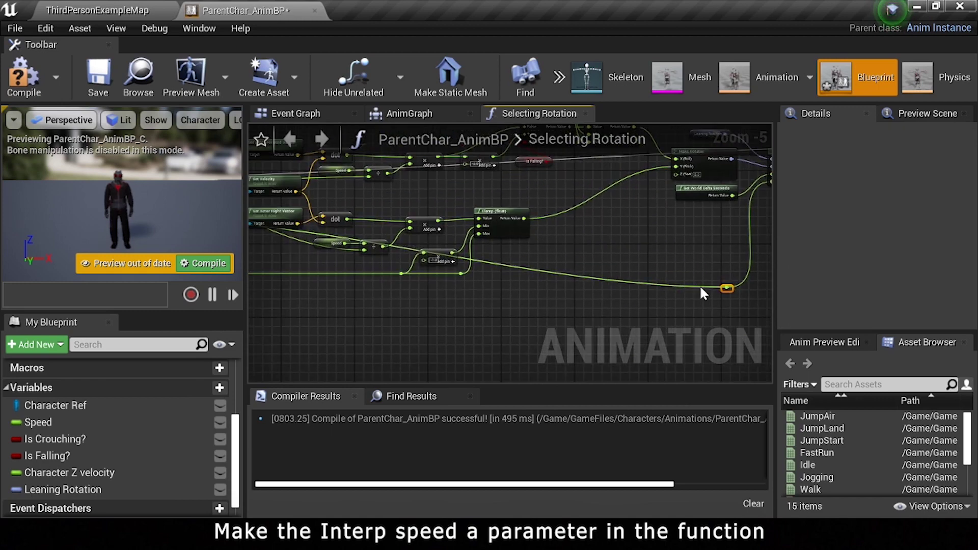
pyautogui.moveTo(696, 289); pyautogui.dragTo(636, 299)
pyautogui.moveTo(389, 310); pyautogui.dragTo(253, 293)
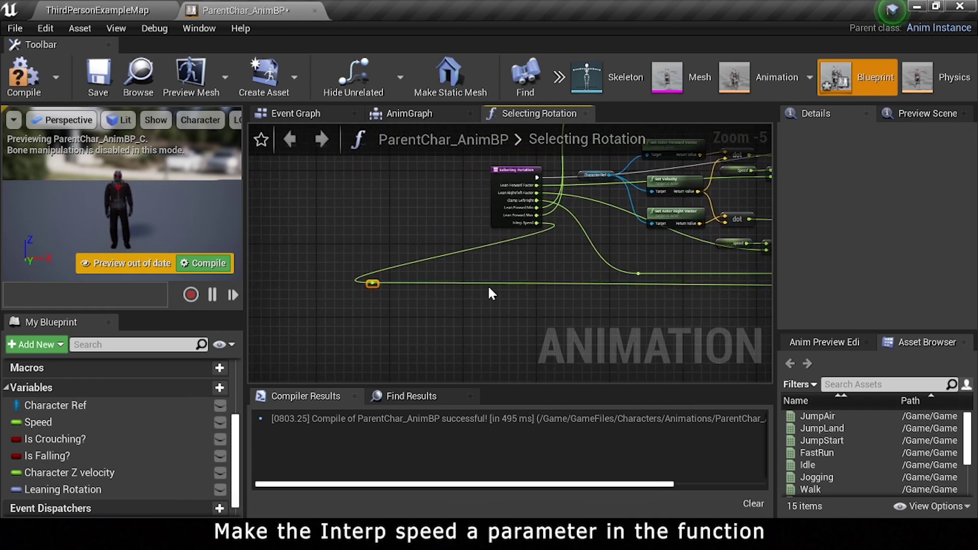
pyautogui.moveTo(618, 295); pyautogui.dragTo(637, 289)
pyautogui.moveTo(662, 283)
pyautogui.mouseDown(button='right')
pyautogui.moveTo(579, 283)
pyautogui.moveTo(481, 258)
pyautogui.moveTo(491, 264)
pyautogui.mouseUp(button='right')
pyautogui.scroll(-1, 481, 258)
pyautogui.scroll(1, 462, 262)
# Compile the anim blueprint and close the Selecting Rotation function to get back to the Event Graph.
pyautogui.click(22, 76)
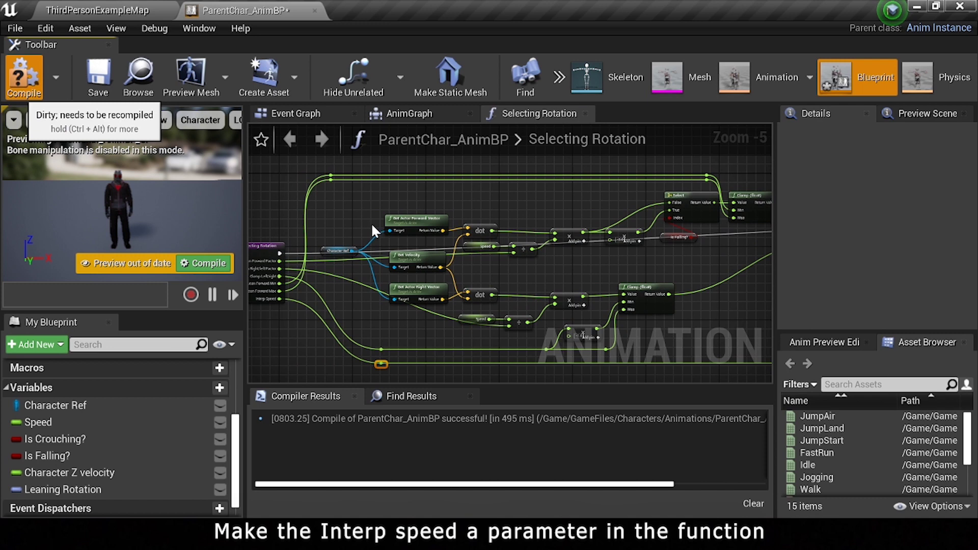
pyautogui.scroll(1, 349, 227)
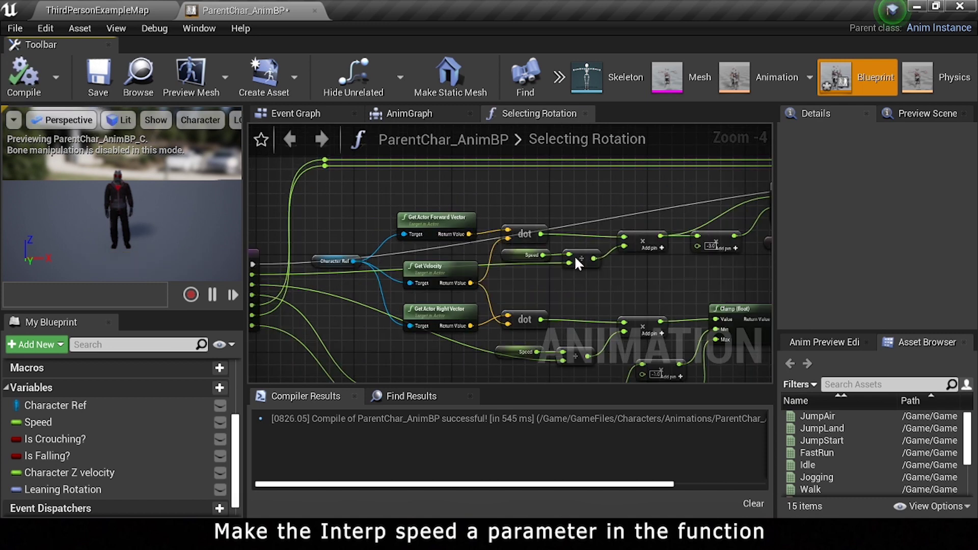
pyautogui.moveTo(691, 253); pyautogui.dragTo(648, 230, button='right')
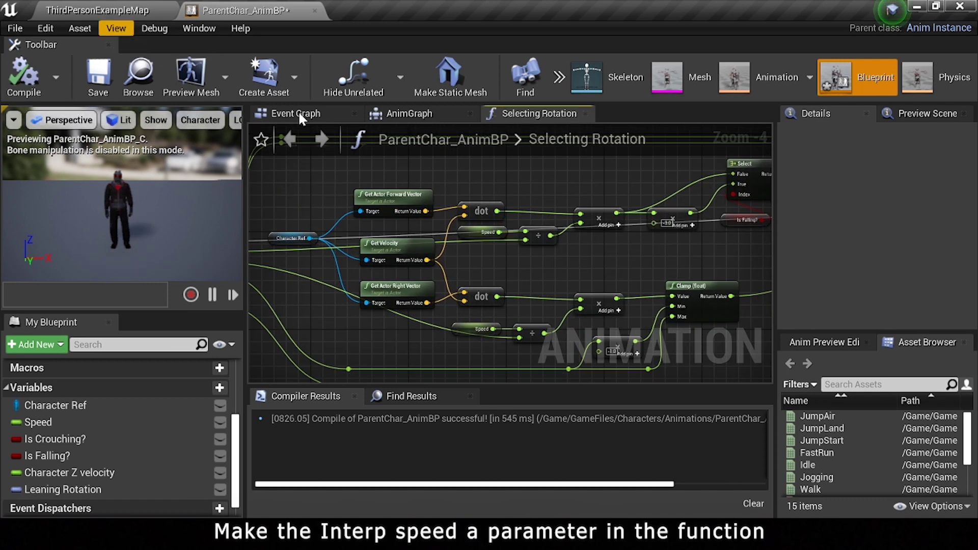
pyautogui.click(585, 113)
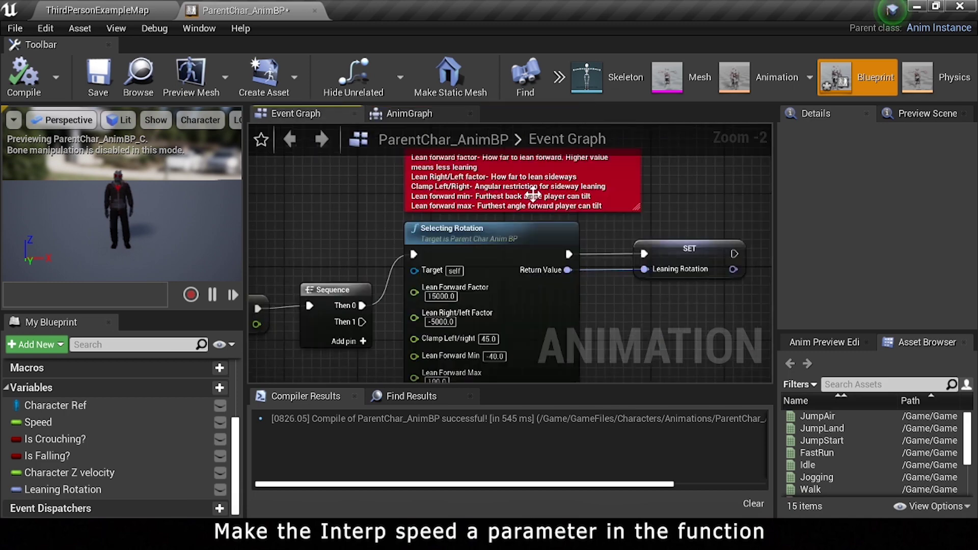
# Set Interp Speed to 3.0 and update the red comment to describe it.
pyautogui.moveTo(463, 383); pyautogui.dragTo(468, 317, button='right')
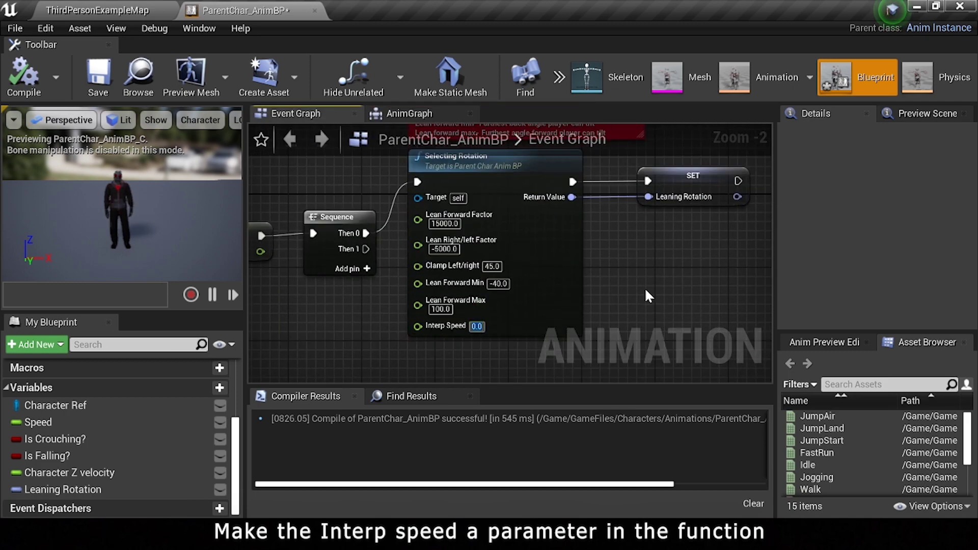
pyautogui.moveTo(532, 128); pyautogui.dragTo(507, 250, button='right')
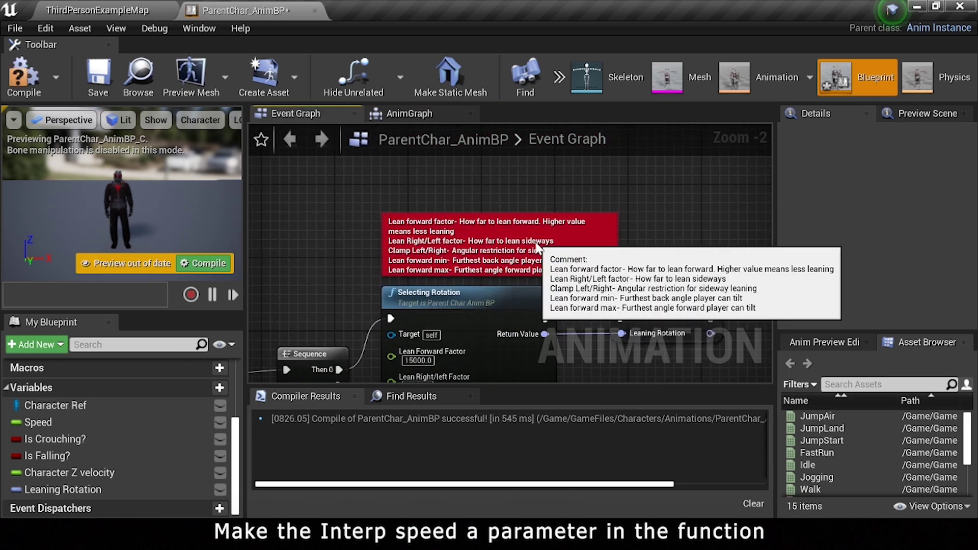
pyautogui.moveTo(507, 251); pyautogui.dragTo(506, 223)
pyautogui.click(660, 236)
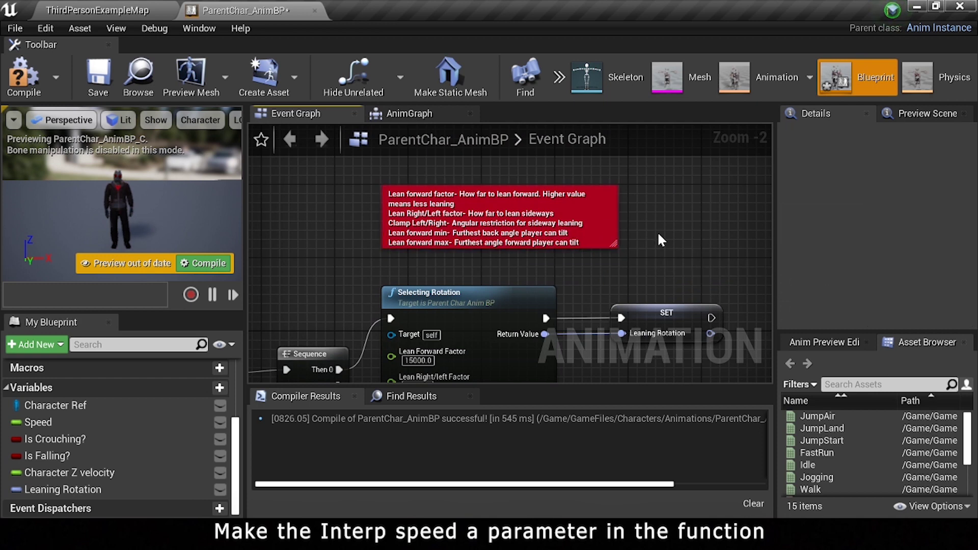
pyautogui.click(581, 244)
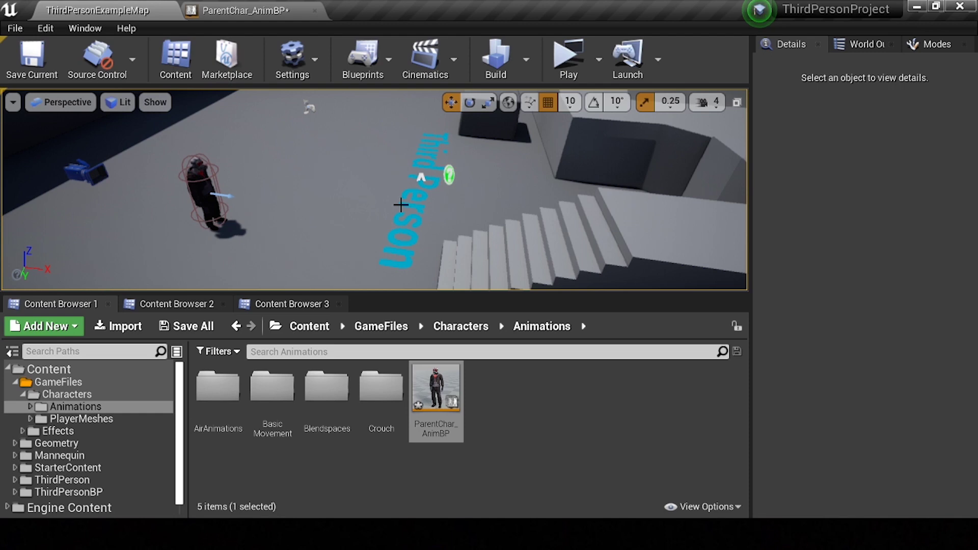
# Change Lean Right/left Factor to -4000 and recompile the ParentChar_AnimBP.
pyautogui.click(558, 400)
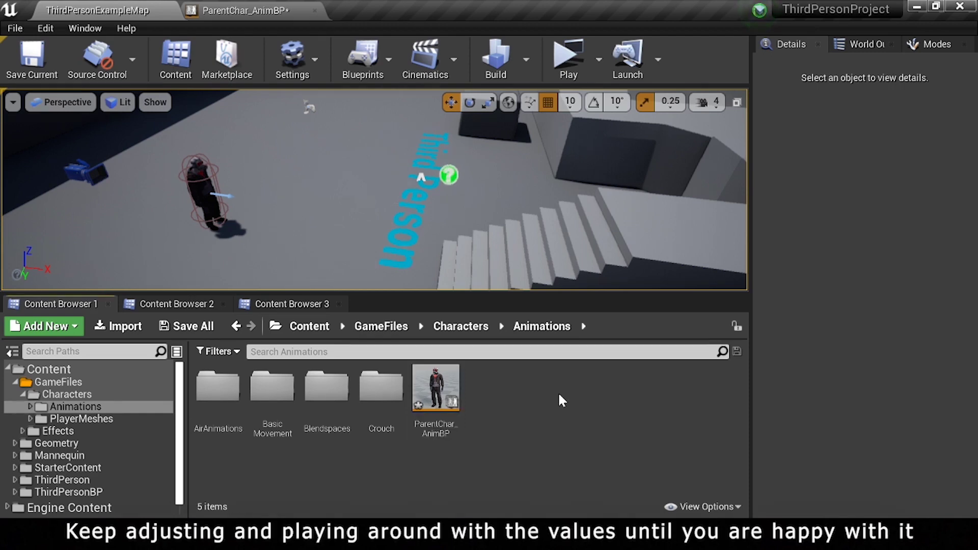
pyautogui.click(230, 15)
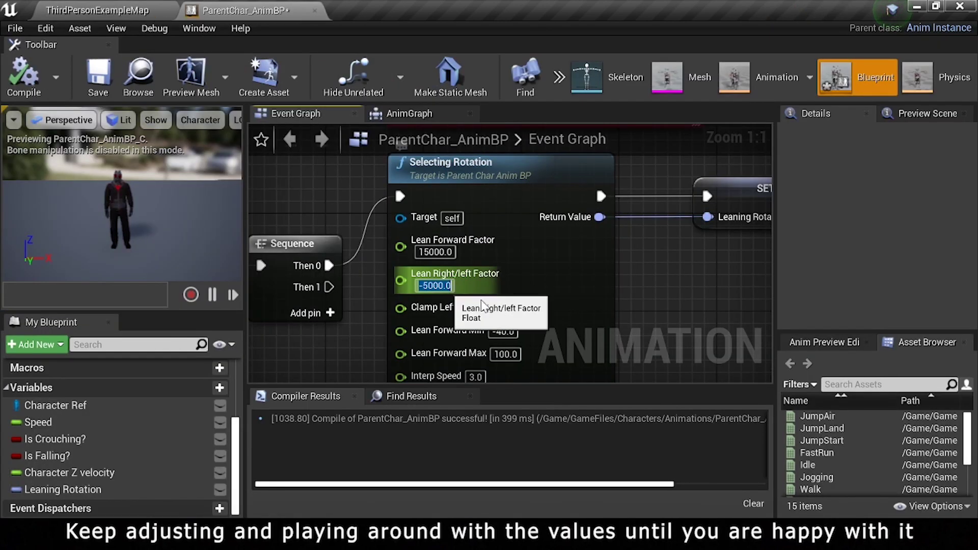
pyautogui.write('-4000')
pyautogui.press('Return')
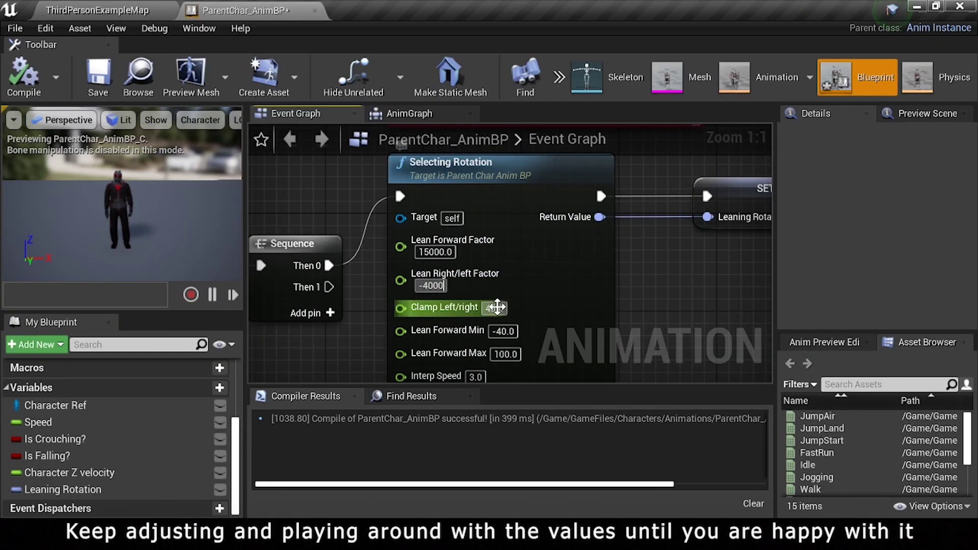
pyautogui.click(616, 280)
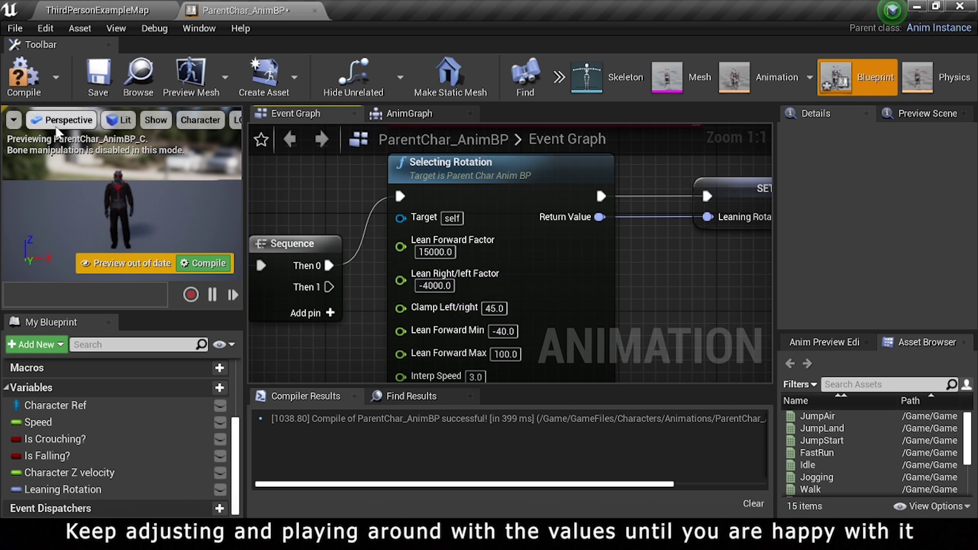
pyautogui.click(33, 75)
pyautogui.scroll(-3, 430, 251)
pyautogui.scroll(-1, 433, 252)
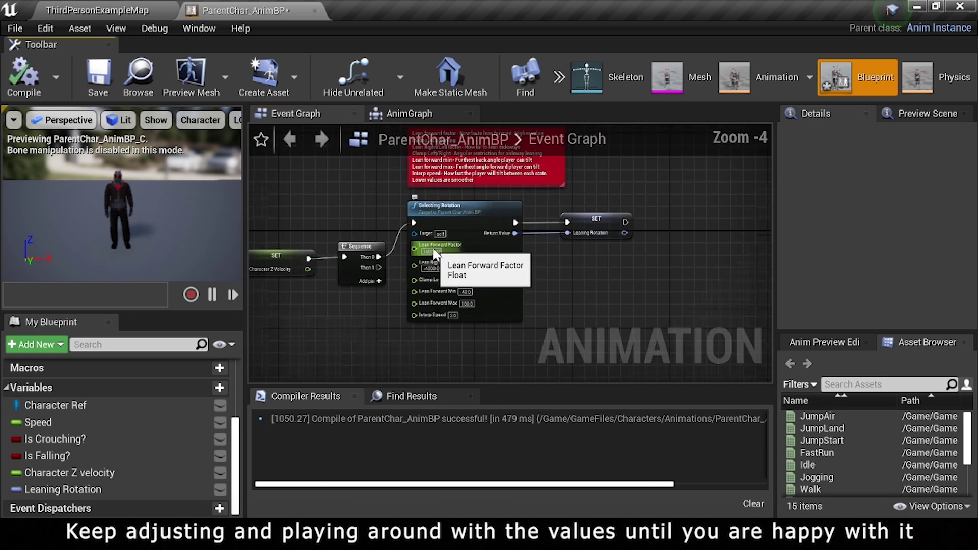
pyautogui.scroll(-1, 436, 254)
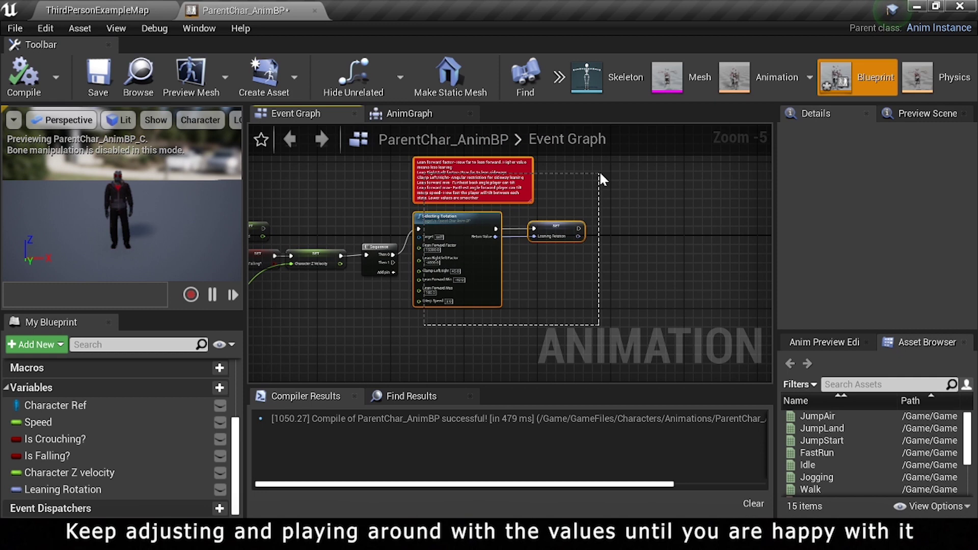
# Collapse the Selecting Rotation nodes and comment into one node named Procedural Leaning Graph.
pyautogui.moveTo(600, 174); pyautogui.dragTo(599, 176)
pyautogui.rightClick(466, 248)
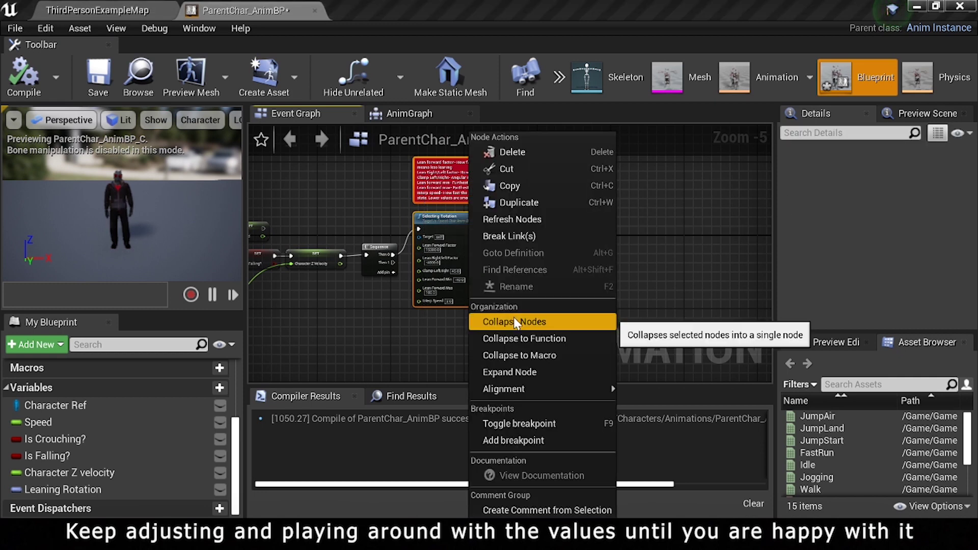
pyautogui.click(514, 317)
pyautogui.scroll(1, 463, 207)
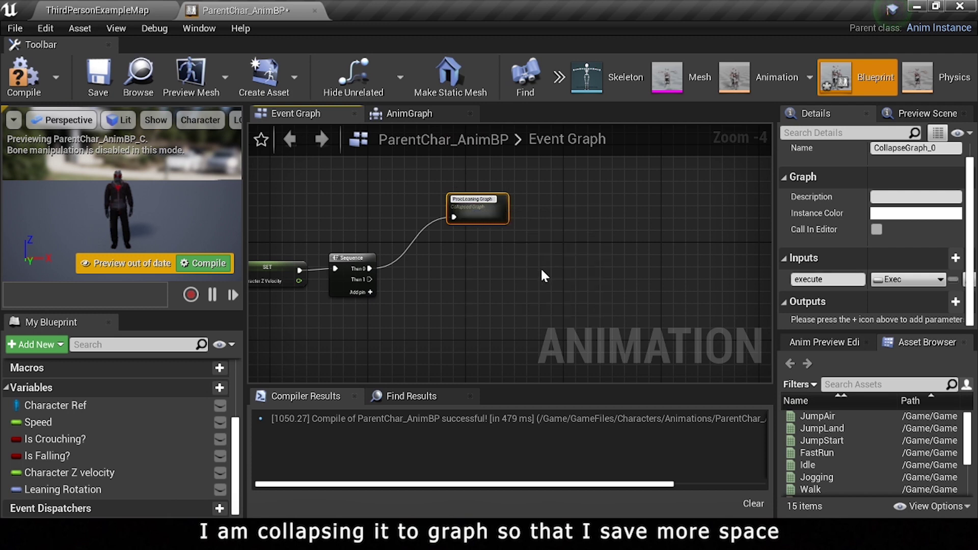
pyautogui.press('Return')
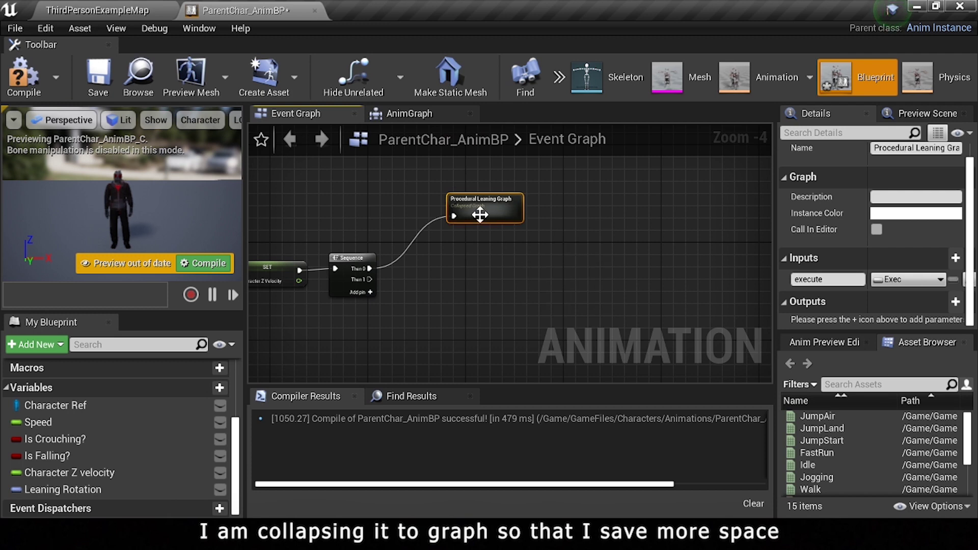
pyautogui.moveTo(482, 199); pyautogui.dragTo(440, 223)
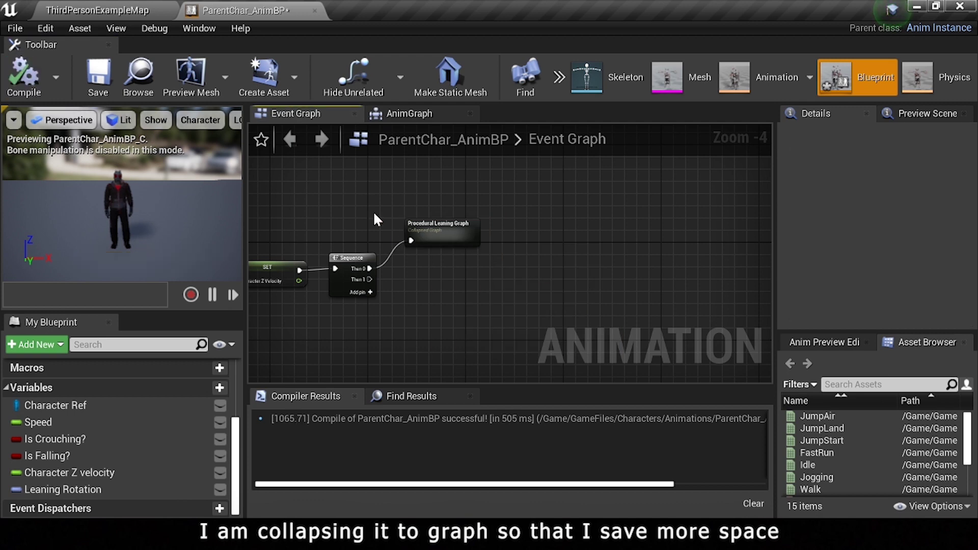
pyautogui.click(127, 7)
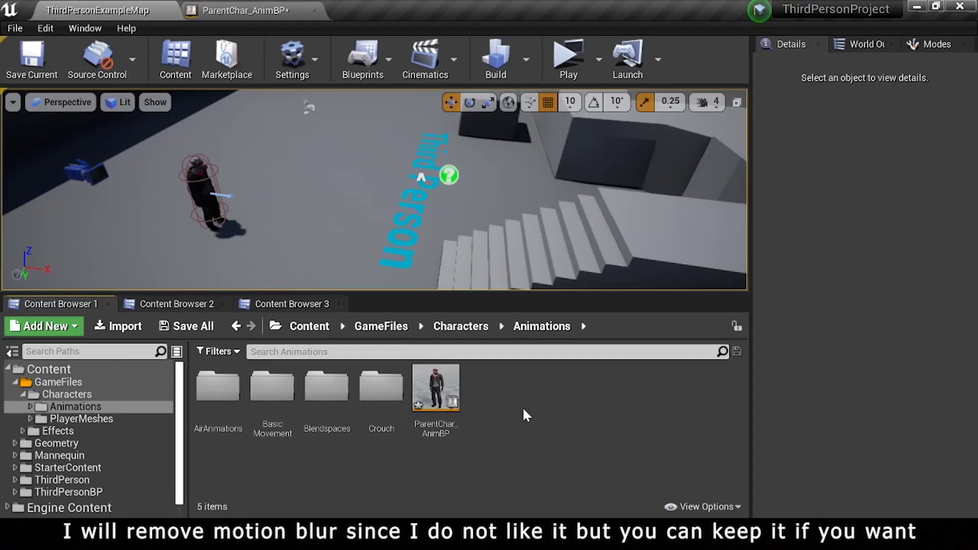
# Open ParentChar_CharacterBP from the Characters folder and widen its Details panel.
pyautogui.click(97, 395)
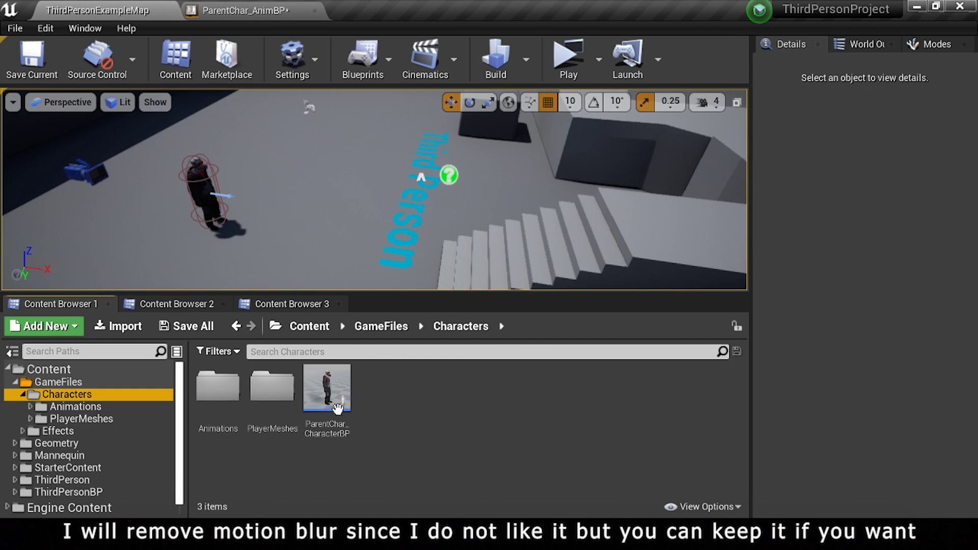
pyautogui.doubleClick(327, 389)
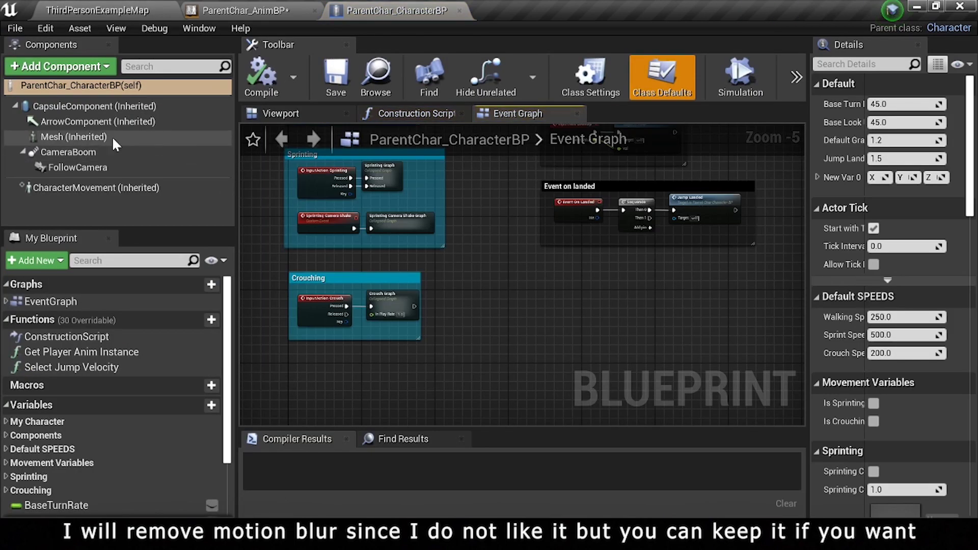
pyautogui.click(141, 154)
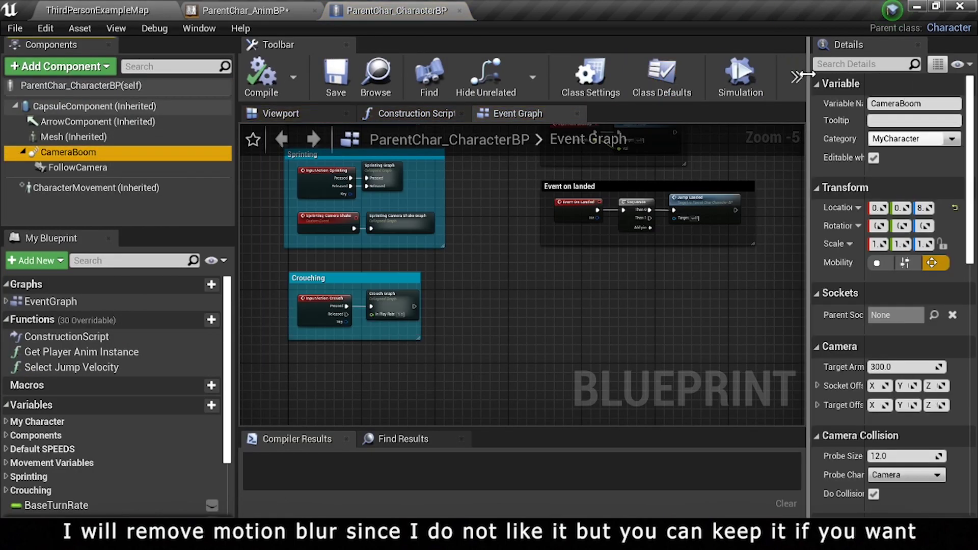
pyautogui.moveTo(808, 75); pyautogui.dragTo(781, 75)
# Override FollowCamera's Motion Blur Amount to 0.0 and compile the character blueprint.
pyautogui.write('motion')
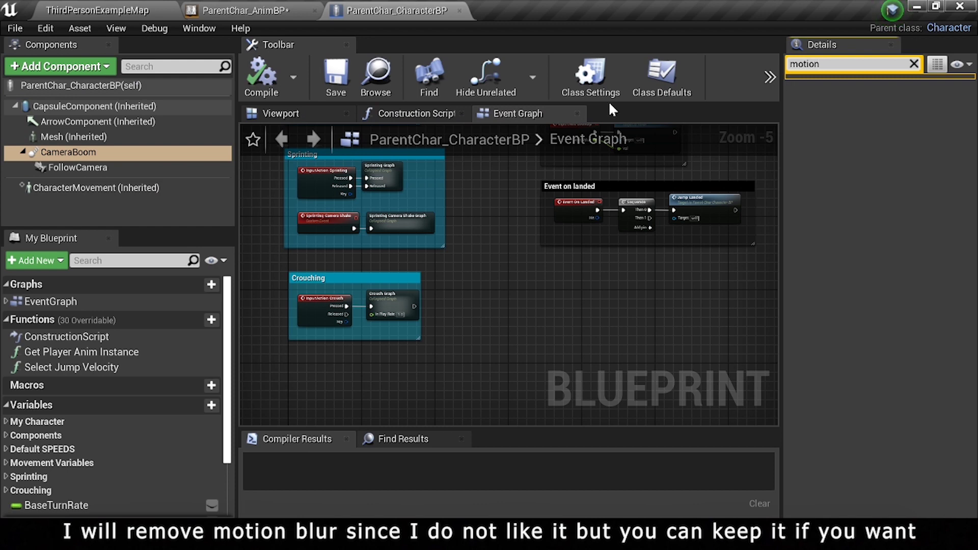
pyautogui.click(77, 167)
pyautogui.click(818, 139)
pyautogui.click(877, 138)
pyautogui.click(826, 160)
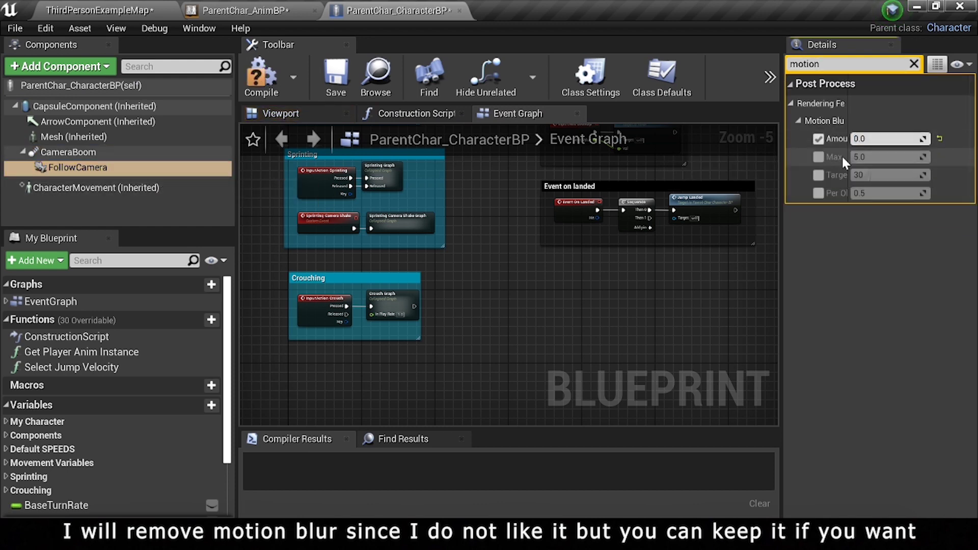
pyautogui.click(914, 63)
pyautogui.moveTo(781, 229); pyautogui.dragTo(794, 229)
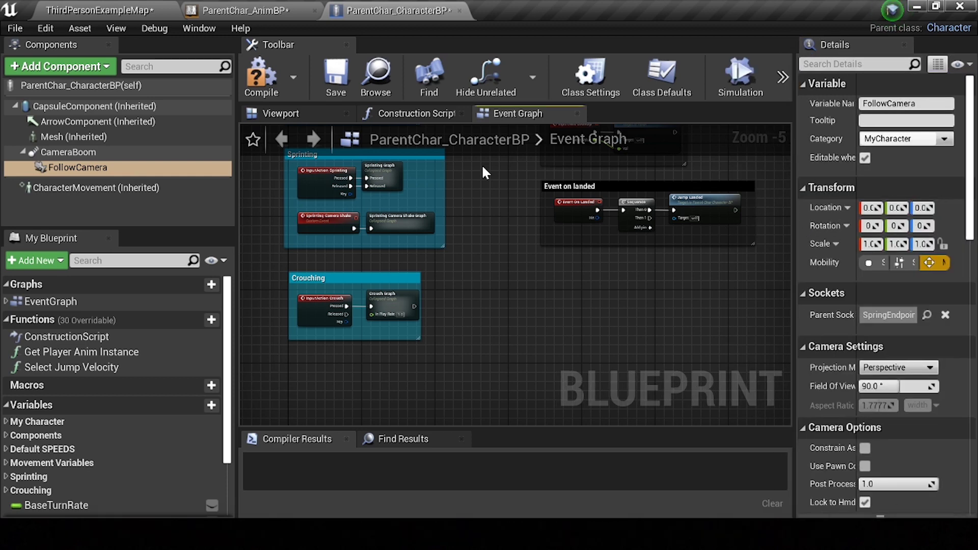
pyautogui.click(275, 91)
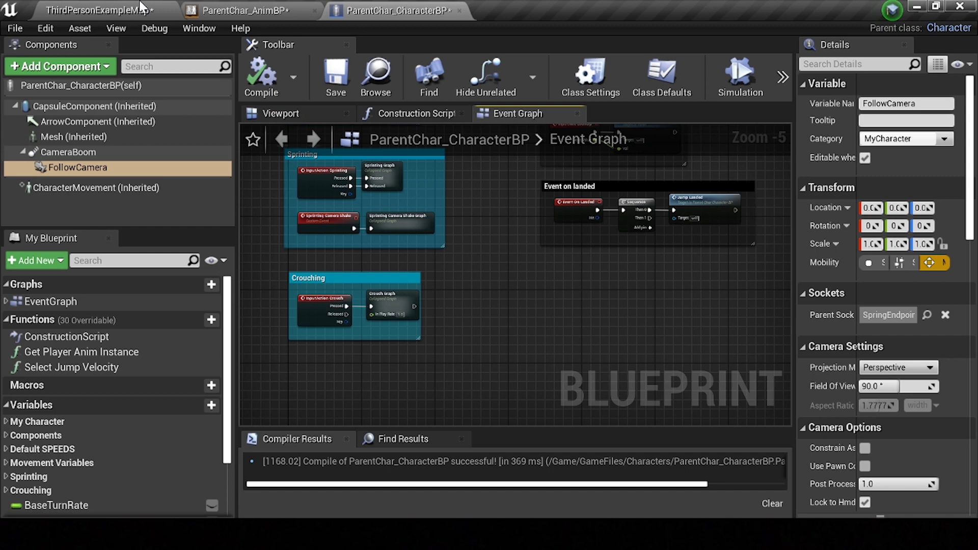
pyautogui.click(139, 4)
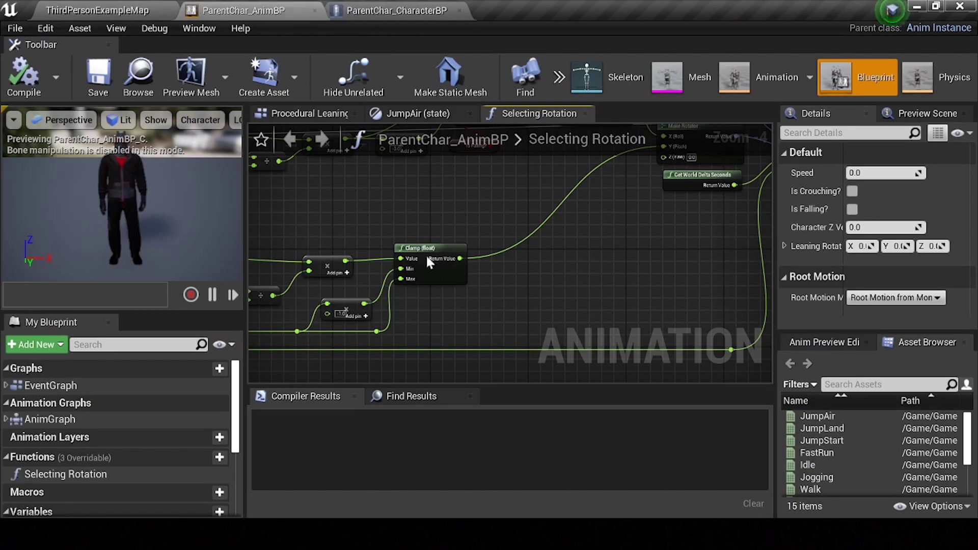
# Open the Selecting Rotation function inside the collapsed Procedural Leaning Graph.
pyautogui.moveTo(451, 268); pyautogui.dragTo(468, 280, button='right')
pyautogui.click(476, 117)
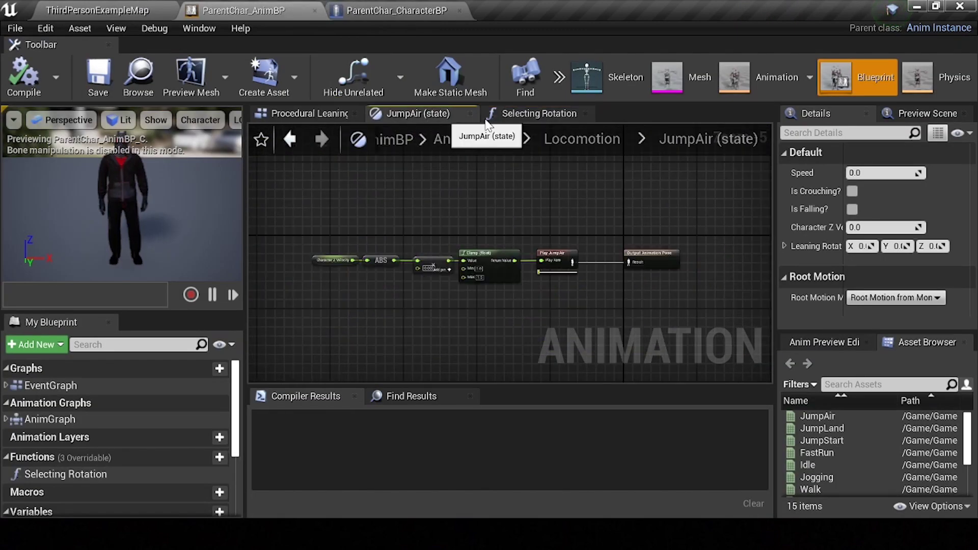
pyautogui.middleClick(538, 118)
pyautogui.click(316, 113)
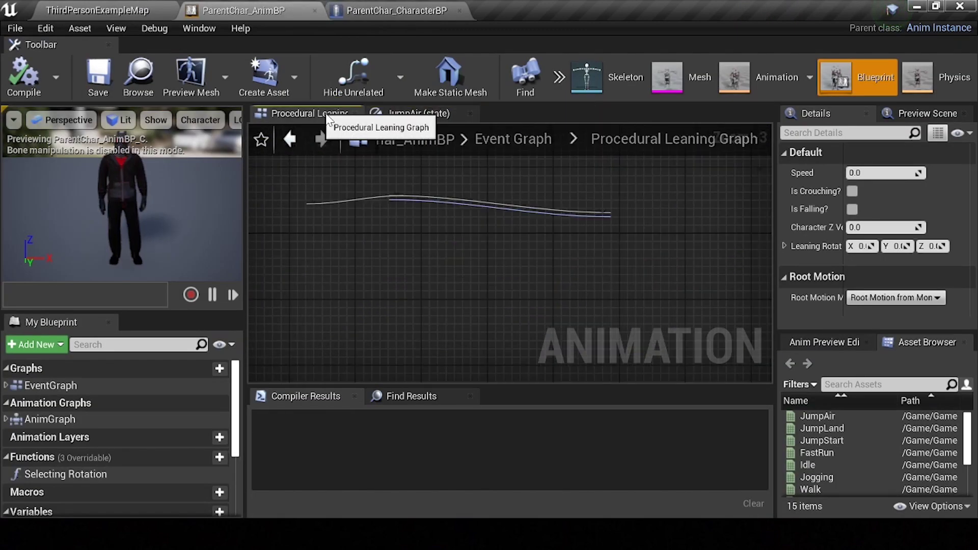
pyautogui.click(514, 139)
pyautogui.scroll(2, 586, 246)
pyautogui.doubleClick(534, 239)
pyautogui.scroll(3, 450, 310)
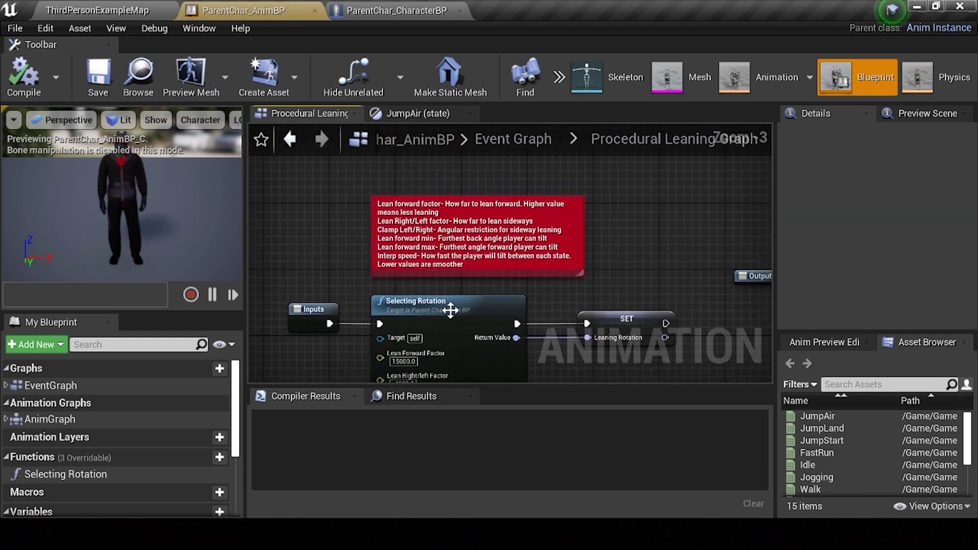
pyautogui.doubleClick(451, 311)
pyautogui.scroll(3, 426, 300)
# Add a float divide node after the Clamp result and wire its output onward.
pyautogui.moveTo(431, 269); pyautogui.dragTo(518, 267)
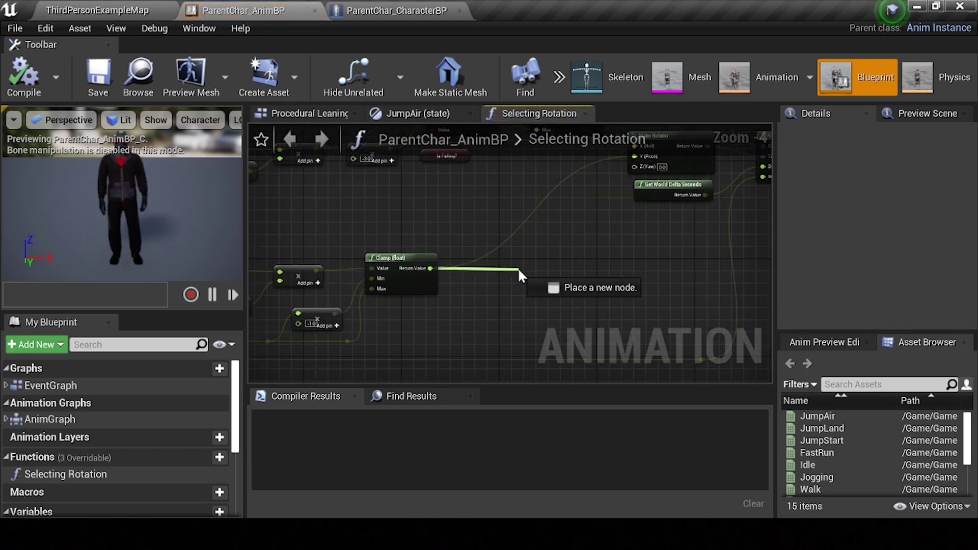
pyautogui.write('s')
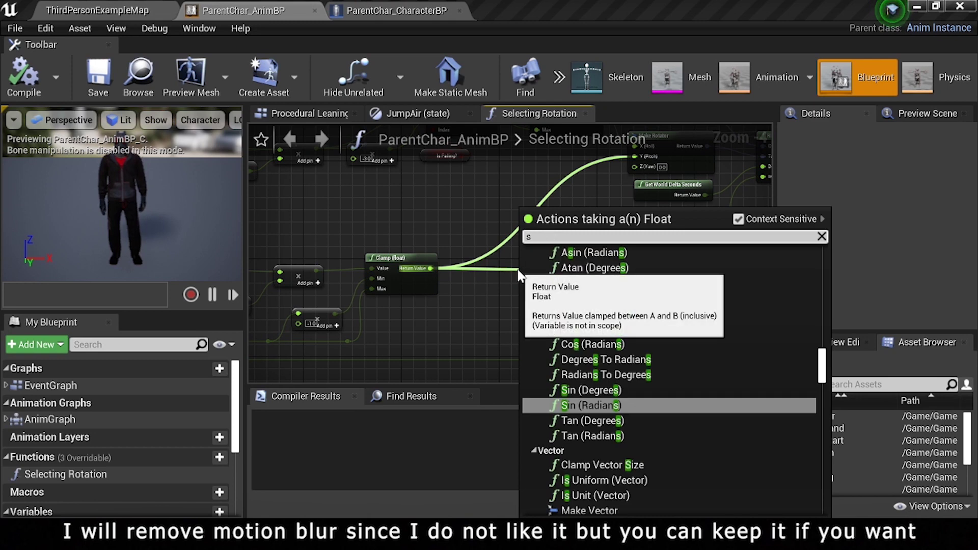
pyautogui.press('BackSpace')
pyautogui.write('/')
pyautogui.press('Return')
pyautogui.moveTo(542, 280)
pyautogui.mouseDown()
pyautogui.moveTo(518, 264)
pyautogui.moveTo(682, 135)
pyautogui.moveTo(695, 203)
pyautogui.mouseUp()
pyautogui.moveTo(509, 377); pyautogui.dragTo(549, 299)
# Add a Select node as the divisor and drive its index with Is Falling?
pyautogui.write('select')
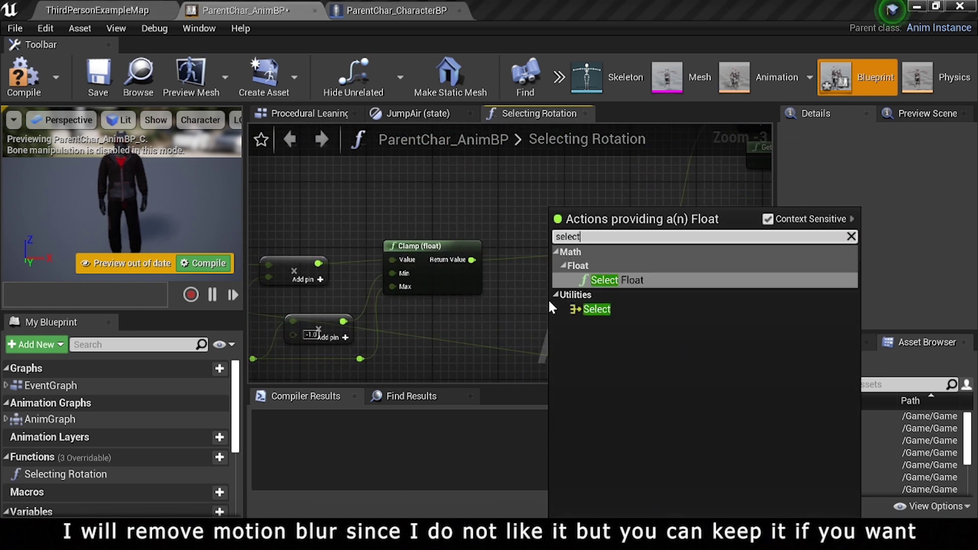
pyautogui.press('Down')
pyautogui.press('Return')
pyautogui.moveTo(565, 251); pyautogui.dragTo(540, 294)
pyautogui.scroll(-1, 561, 286)
pyautogui.moveTo(583, 271); pyautogui.dragTo(556, 270)
pyautogui.scroll(-2, 87, 488)
pyautogui.scroll(-3, 77, 472)
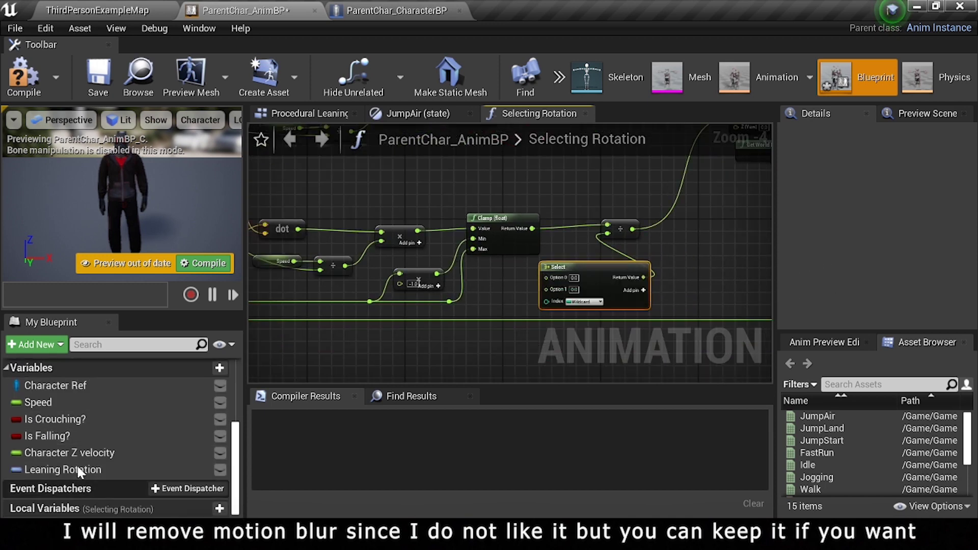
pyautogui.moveTo(47, 436)
pyautogui.keyDown('ctrl'); pyautogui.mouseDown()
pyautogui.moveTo(461, 334)
pyautogui.moveTo(549, 298)
pyautogui.mouseUp(); pyautogui.keyUp('ctrl')
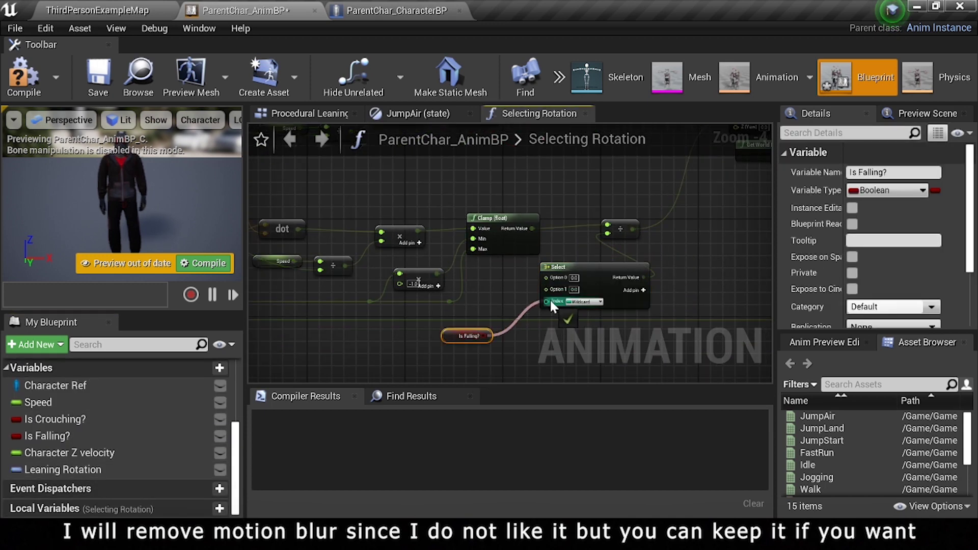
pyautogui.moveTo(448, 341); pyautogui.dragTo(484, 312)
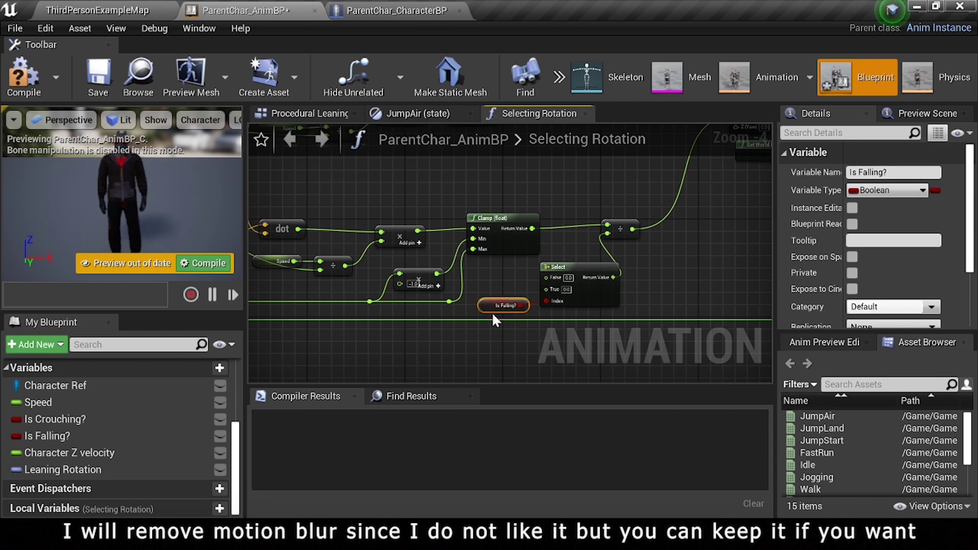
# Set the Select's False value to 1.0 and True value to 2.0.
pyautogui.scroll(1, 579, 247)
pyautogui.scroll(1, 567, 287)
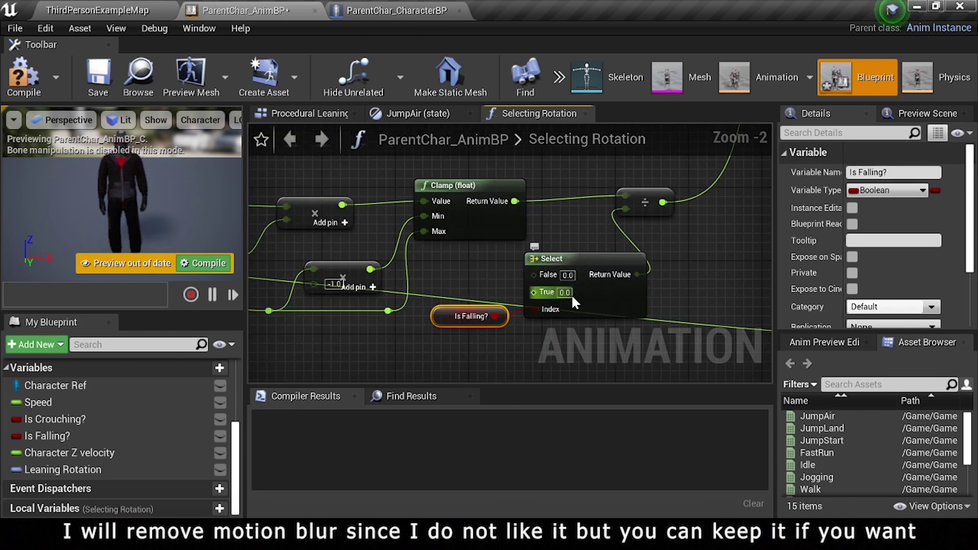
pyautogui.write('1')
pyautogui.press('Return')
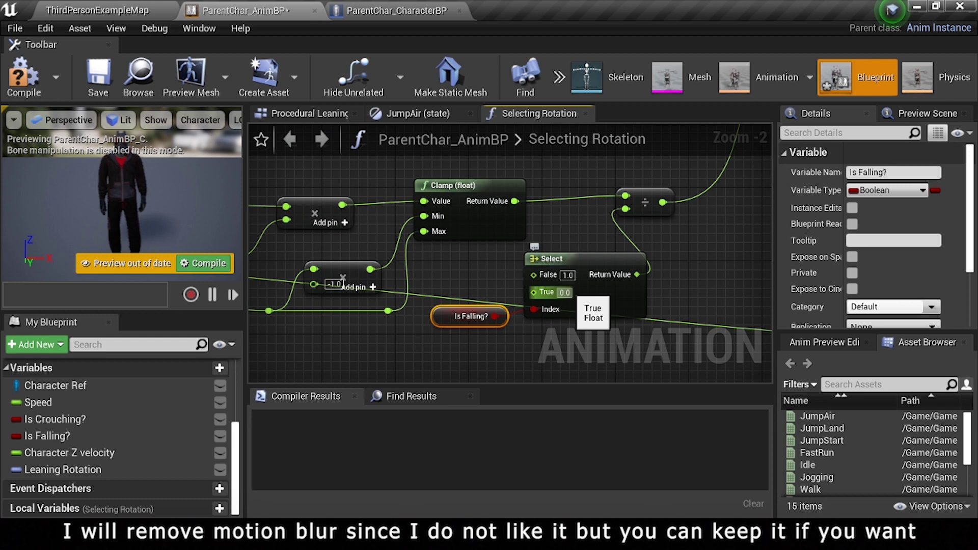
pyautogui.write('2')
pyautogui.press('Return')
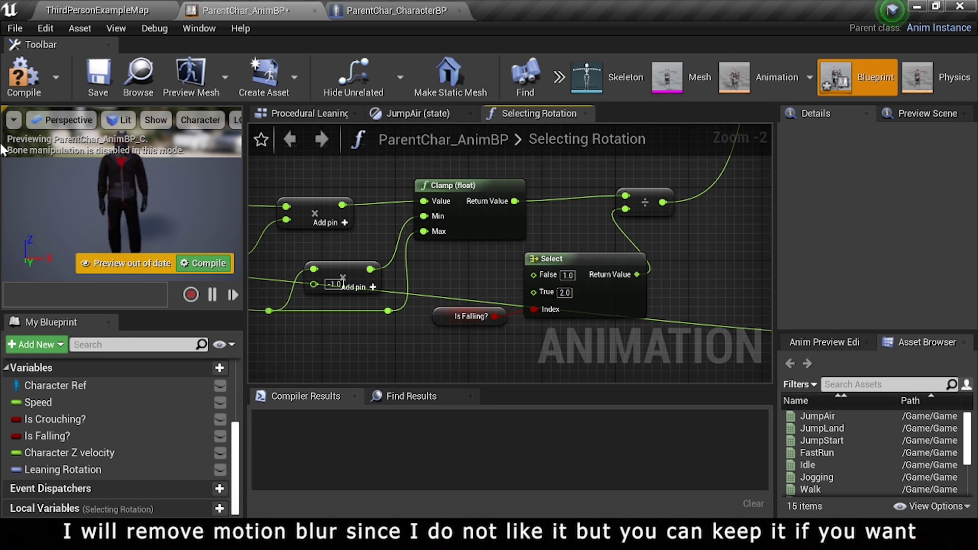
# Compile the anim blueprint and return to the Procedural Leaning graph.
pyautogui.press('F7')
pyautogui.scroll(-1, 550, 279)
pyautogui.scroll(-1, 512, 280)
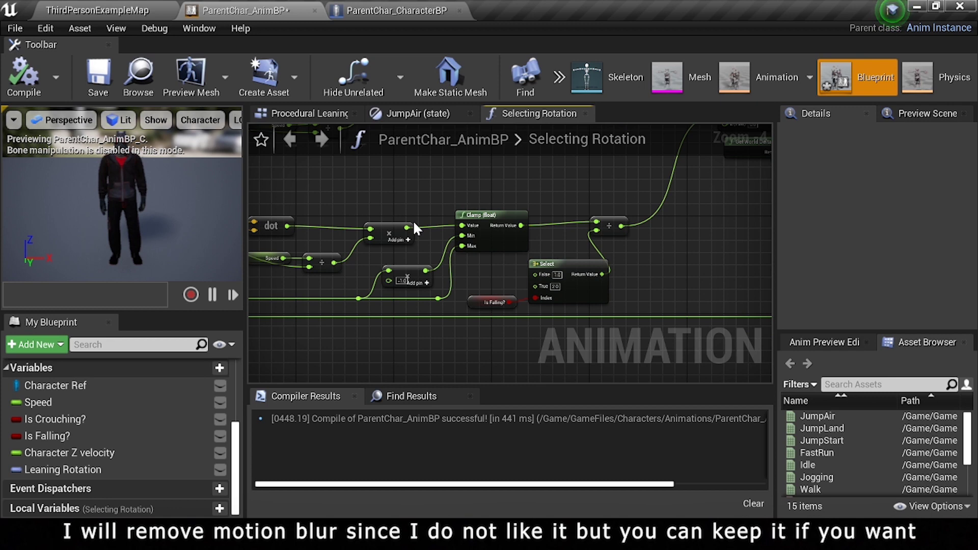
pyautogui.scroll(1, 490, 298)
pyautogui.click(586, 113)
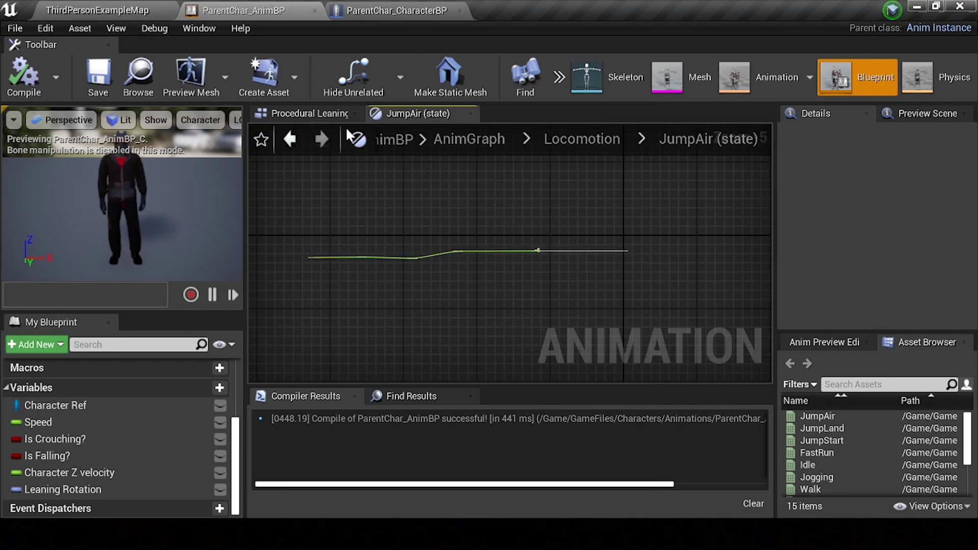
pyautogui.click(306, 113)
pyautogui.scroll(-3, 484, 306)
pyautogui.scroll(3, 484, 326)
pyautogui.scroll(1, 484, 321)
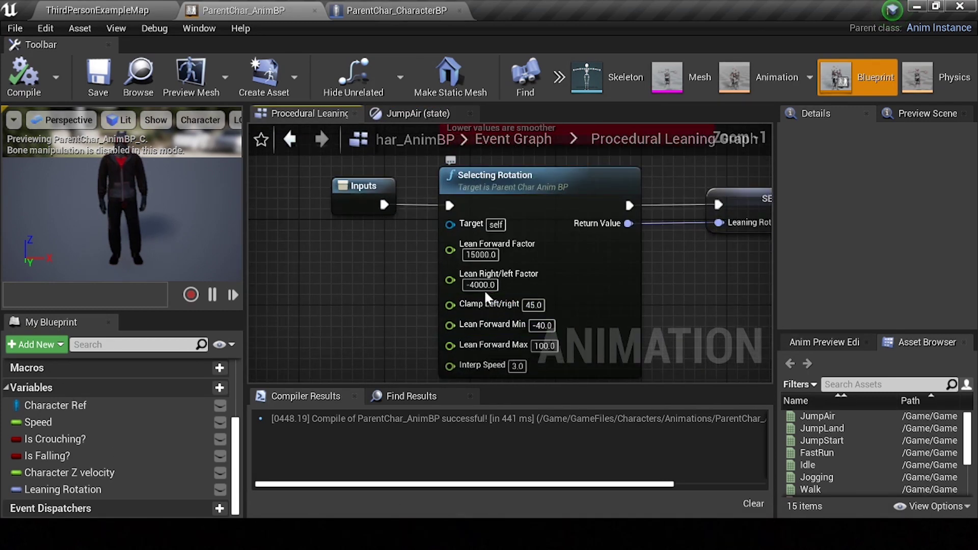
pyautogui.scroll(1, 478, 295)
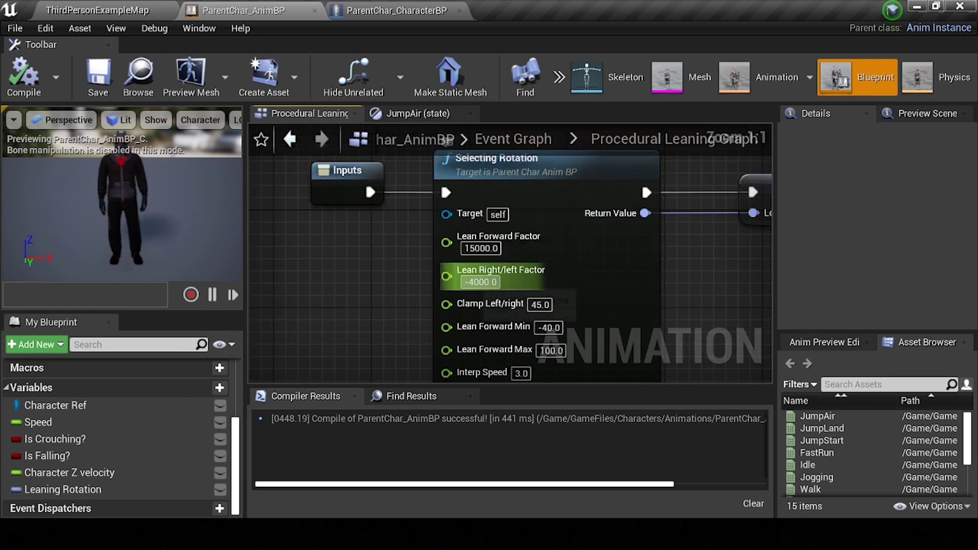